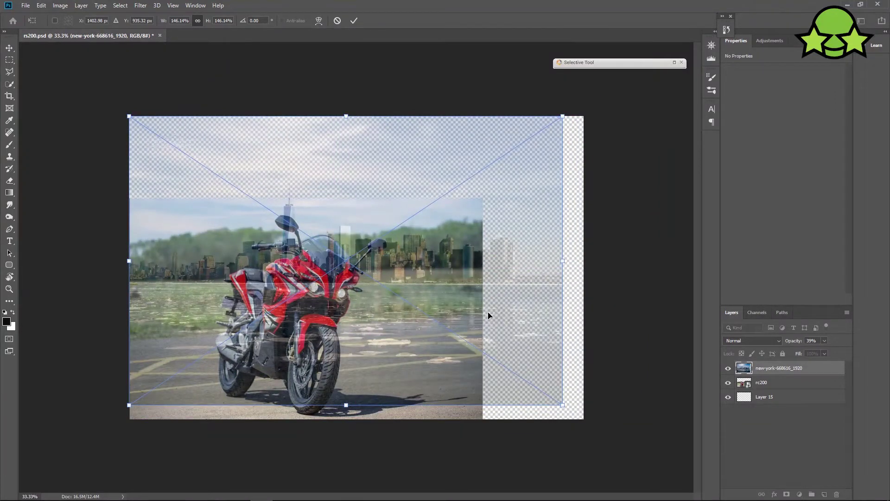
Transform the new-york-668616_1920 layer with a rotation of about -1.86° and a scale of 168.93%, shifted upward over the canvas
{"action": "left_click_drag", "start_coordinate": [579, 108], "coordinate": [578, 98]}
{"action": "left_click_drag", "start_coordinate": [544, 232], "coordinate": [538, 225]}
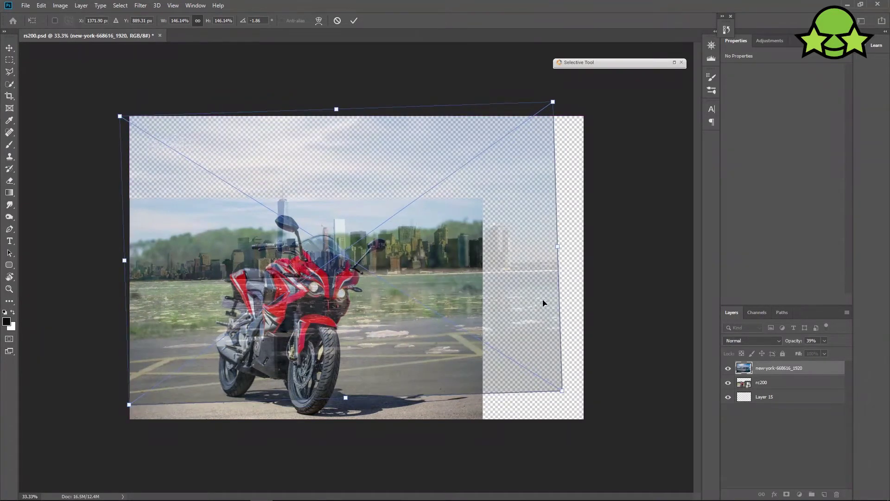
{"action": "left_click_drag", "start_coordinate": [563, 391], "coordinate": [598, 413]}
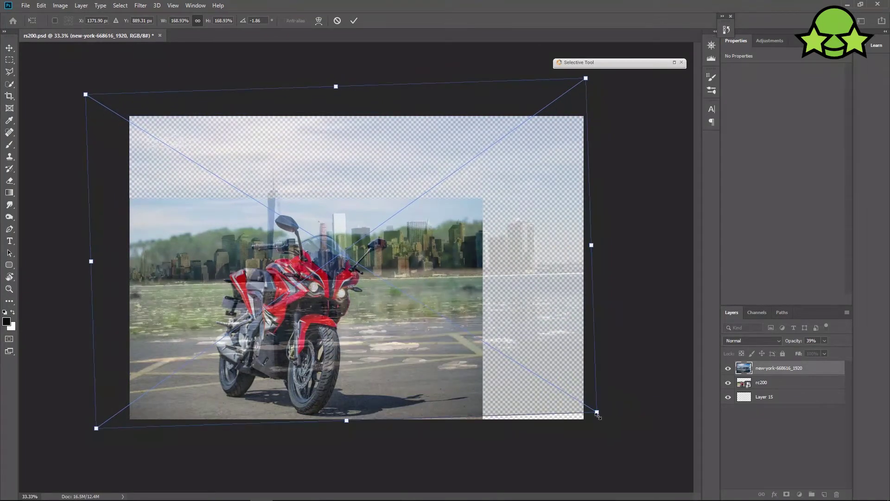
{"action": "left_click_drag", "start_coordinate": [553, 378], "coordinate": [553, 364]}
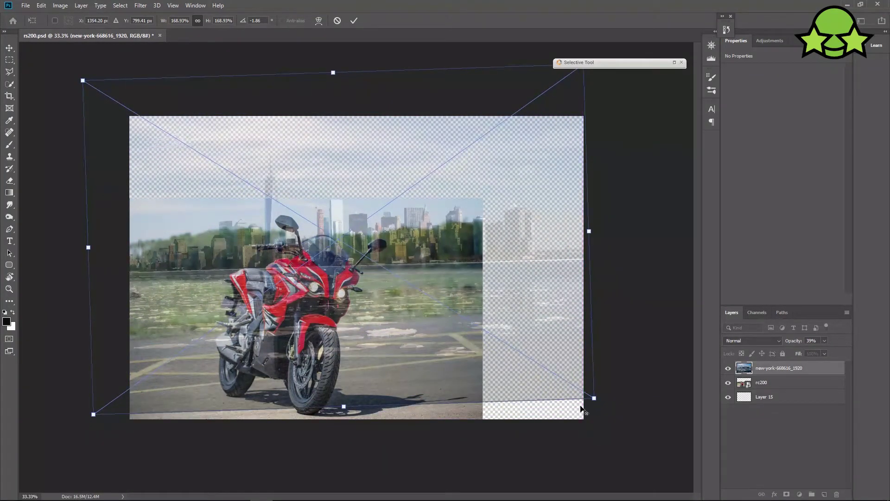
{"action": "left_click", "coordinate": [355, 21]}
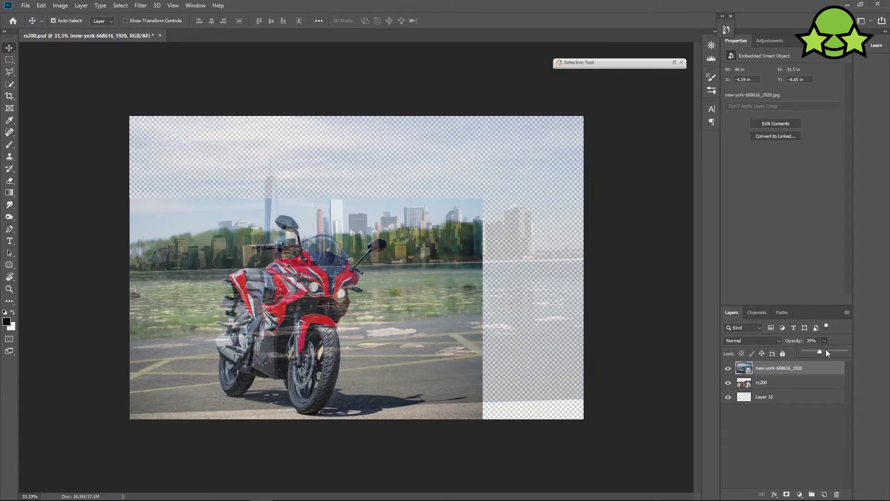
Set the New York layer's opacity to 100% and move it below the rc200 layer
{"action": "key", "text": "0"}
{"action": "left_click_drag", "start_coordinate": [800, 371], "coordinate": [808, 399]}
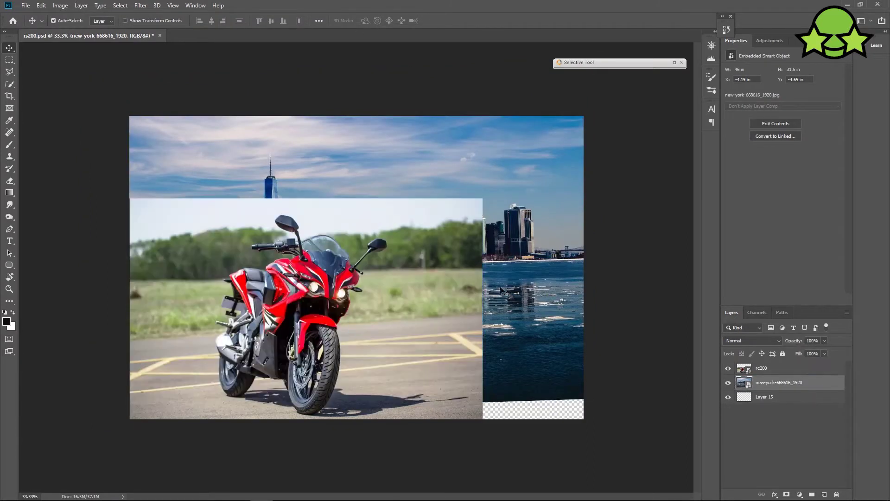
Place the side-view country road image from the Rs 200 folder into the document as the topmost layer
{"action": "key", "text": "alt+Tab"}
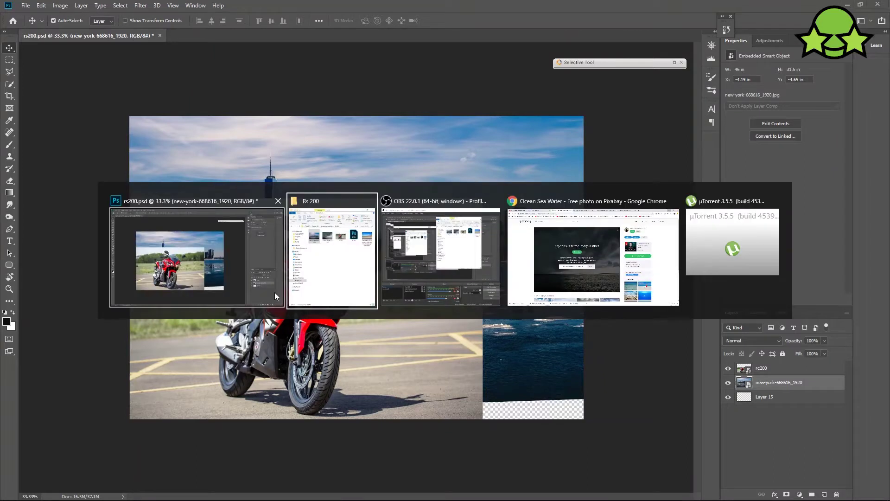
{"action": "left_click", "coordinate": [766, 203]}
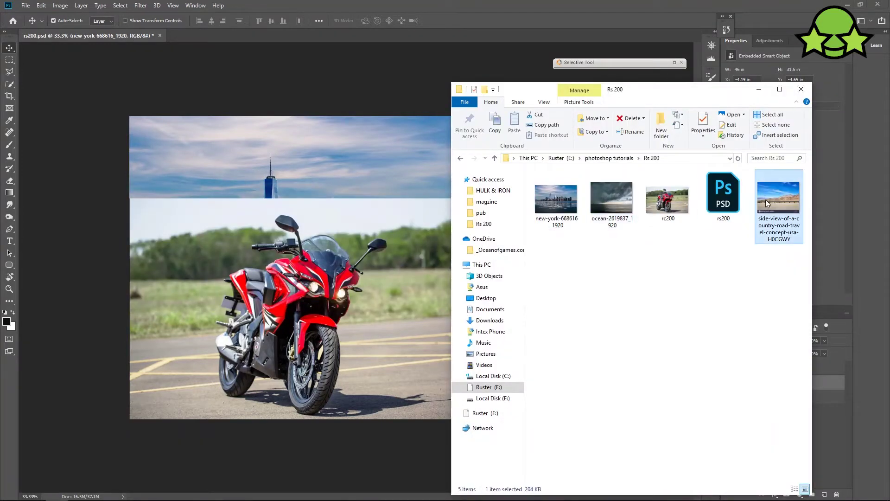
{"action": "left_click_drag", "start_coordinate": [780, 200], "coordinate": [319, 375]}
{"action": "left_click_drag", "start_coordinate": [235, 353], "coordinate": [236, 353]}
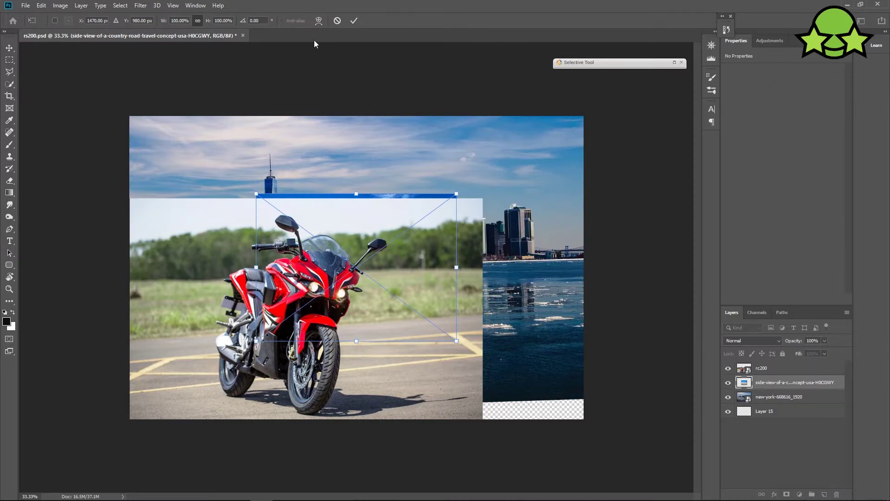
{"action": "left_click_drag", "start_coordinate": [785, 383], "coordinate": [778, 363]}
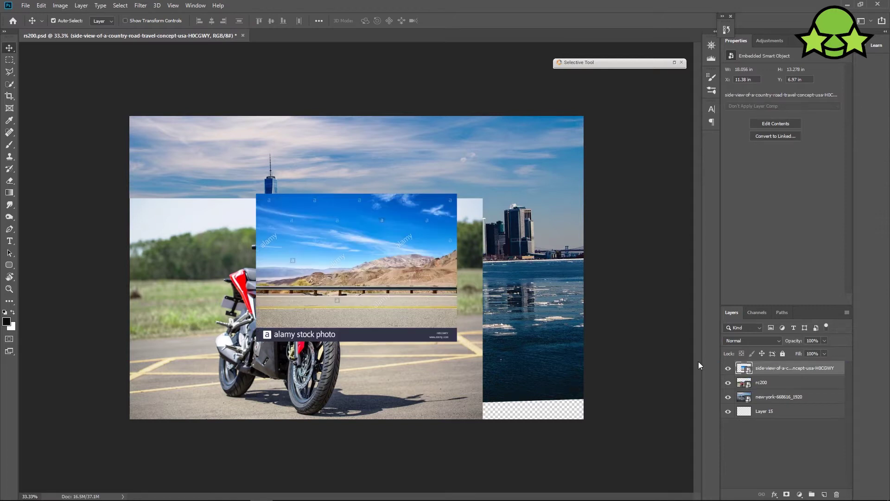
Scale the road image to about 235% and position it so that it covers the whole canvas
{"action": "key", "text": "ctrl+t"}
{"action": "left_click_drag", "start_coordinate": [435, 343], "coordinate": [630, 477]}
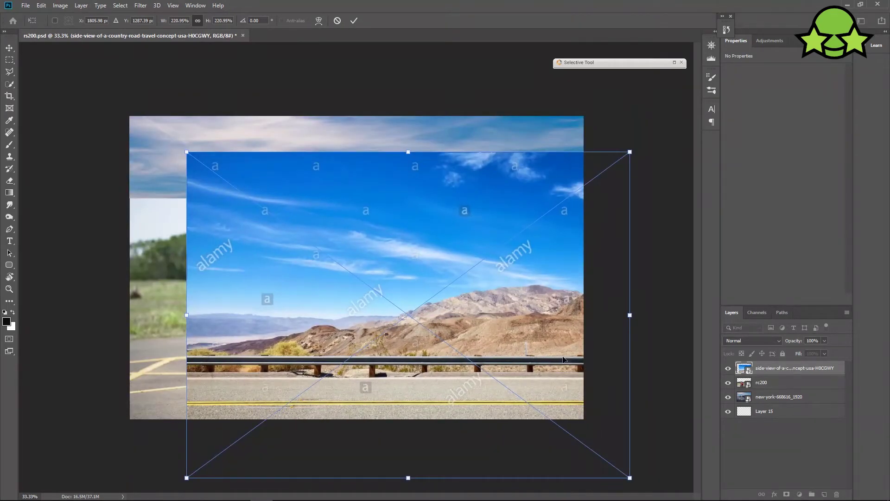
{"action": "key", "text": "ctrl+minus"}
{"action": "left_click_drag", "start_coordinate": [447, 331], "coordinate": [424, 316]}
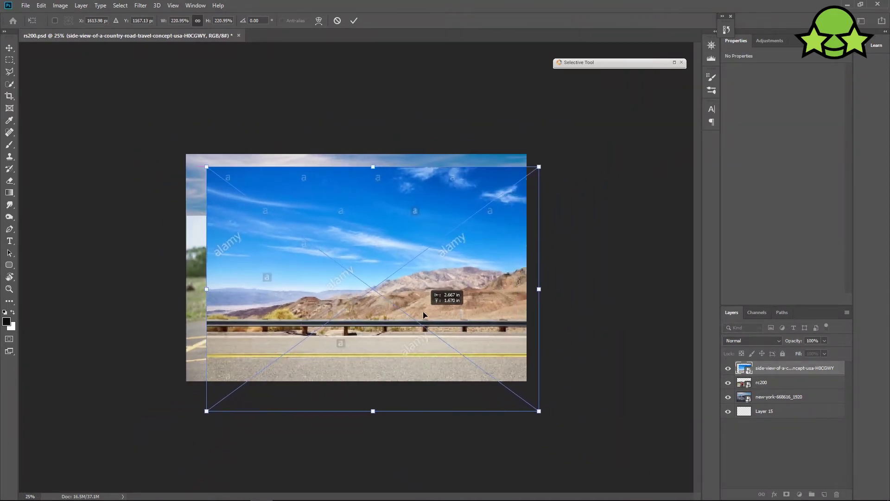
{"action": "left_click_drag", "start_coordinate": [490, 371], "coordinate": [477, 362]}
{"action": "left_click_drag", "start_coordinate": [528, 403], "coordinate": [538, 409]}
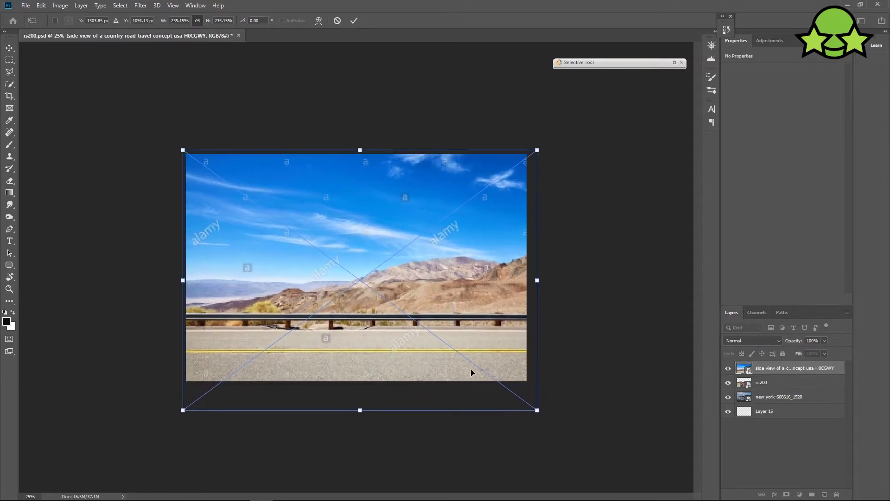
{"action": "left_click_drag", "start_coordinate": [473, 372], "coordinate": [471, 369]}
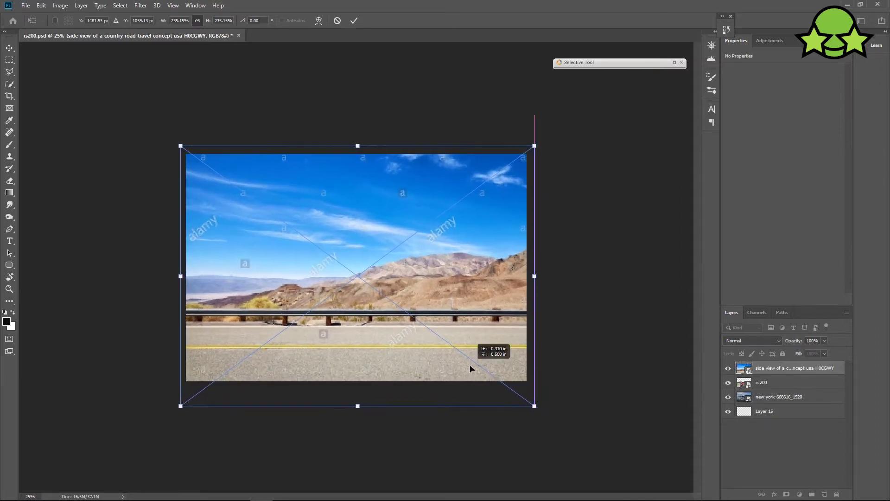
{"action": "left_click", "coordinate": [354, 21]}
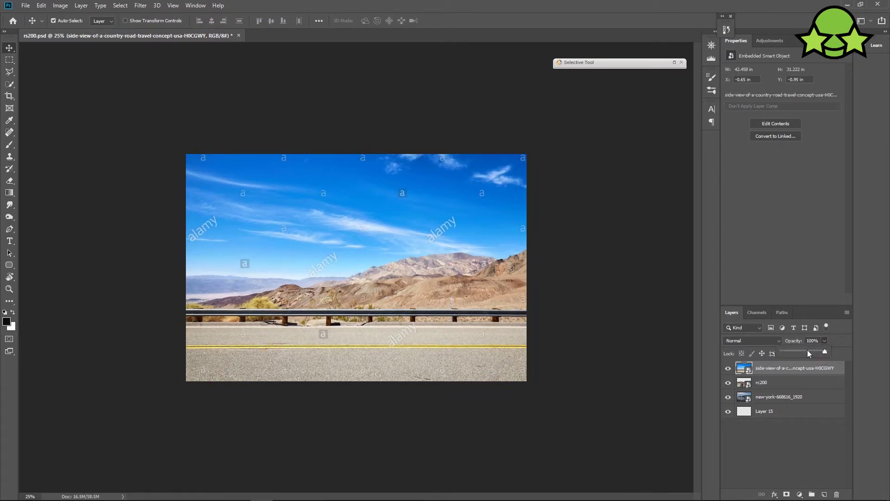
Lower the road layer's opacity to 59% and shift the image slightly to the left against the motorcycle photo
{"action": "left_click", "coordinate": [807, 351]}
{"action": "key", "text": "ctrl+t"}
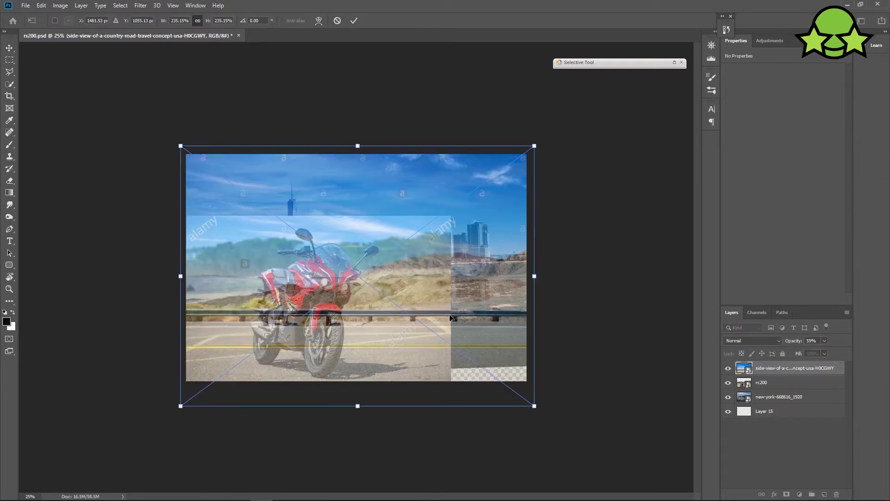
{"action": "key", "text": "ctrl+plus"}
{"action": "mouse_move", "coordinate": [514, 331]}
{"action": "left_mouse_down"}
{"action": "mouse_move", "coordinate": [527, 337]}
{"action": "mouse_move", "coordinate": [518, 331]}
{"action": "left_mouse_up"}
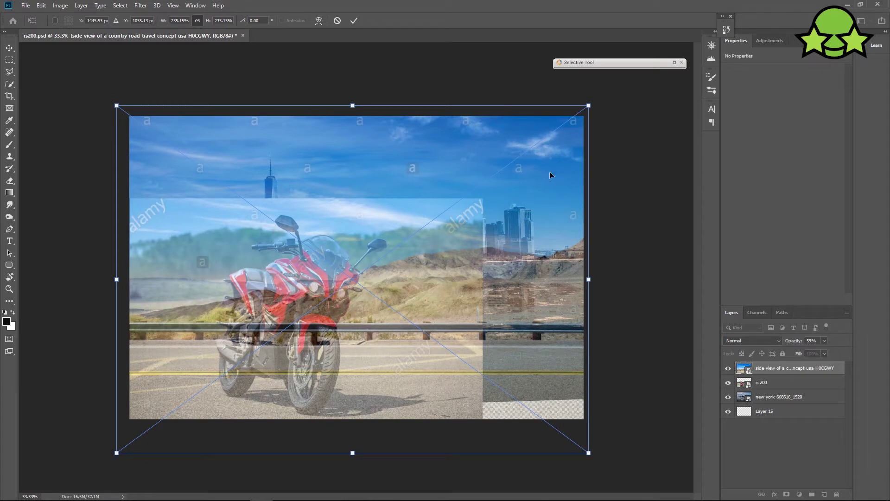
{"action": "key", "text": "ctrl+minus"}
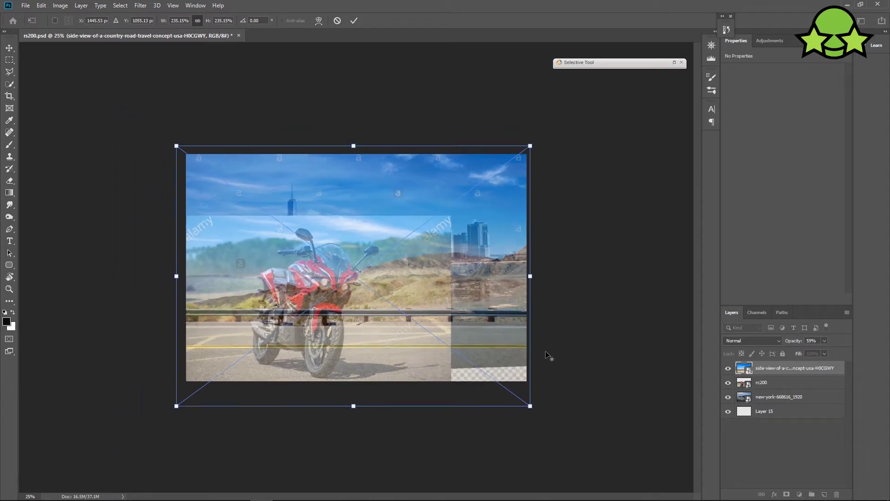
{"action": "mouse_move", "coordinate": [531, 411]}
{"action": "left_mouse_down"}
{"action": "mouse_move", "coordinate": [558, 423]}
{"action": "mouse_move", "coordinate": [544, 417]}
{"action": "left_mouse_up"}
{"action": "key", "text": "ctrl+z"}
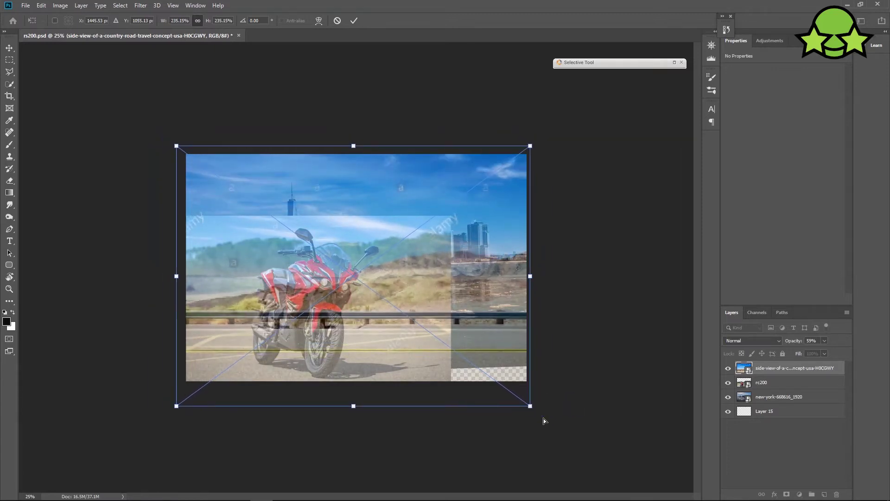
{"action": "left_click", "coordinate": [354, 21]}
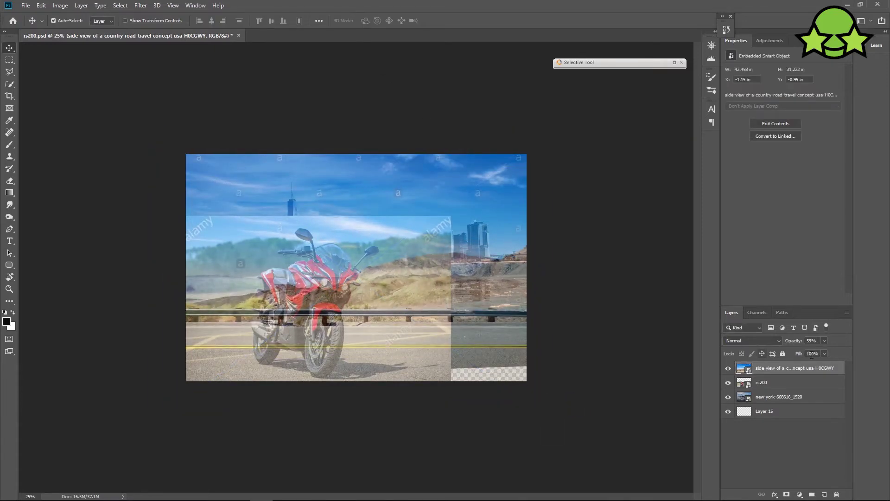
Set the road layer's opacity to 100% and place it beneath the rc200 layer
{"action": "left_click_drag", "start_coordinate": [842, 352], "coordinate": [844, 352]}
{"action": "left_click_drag", "start_coordinate": [784, 388], "coordinate": [785, 369]}
Start a Pen tool path outside the photo's left edge and lead it to the top of the motorcycle's exhaust
{"action": "key", "text": "ctrl+plus"}
{"action": "key", "text": "ctrl+plus"}
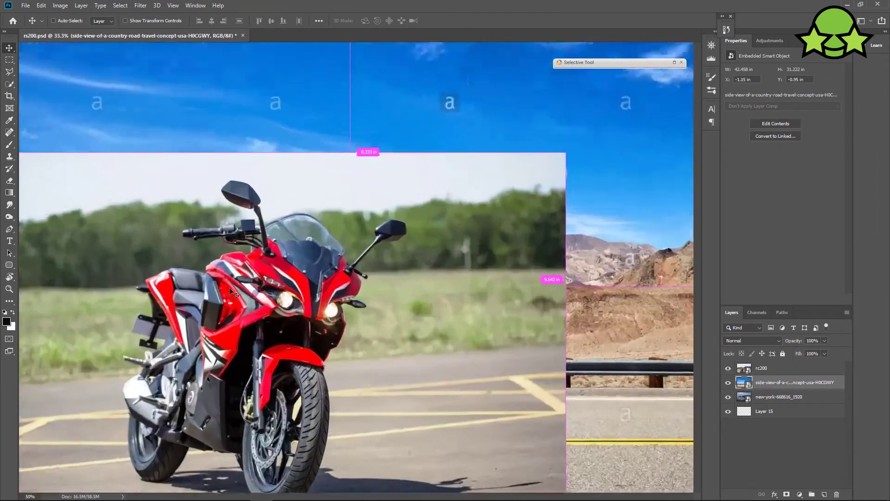
{"action": "key", "text": "ctrl+plus"}
{"action": "key", "text": "ctrl+plus"}
{"action": "left_click_drag", "start_coordinate": [262, 366], "coordinate": [432, 115]}
{"action": "left_click_drag", "start_coordinate": [343, 248], "coordinate": [321, 191]}
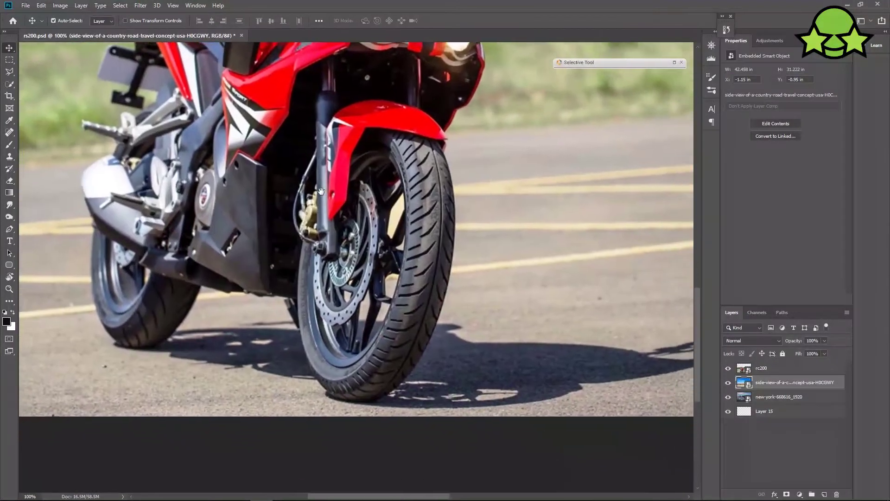
{"action": "left_click", "coordinate": [10, 230]}
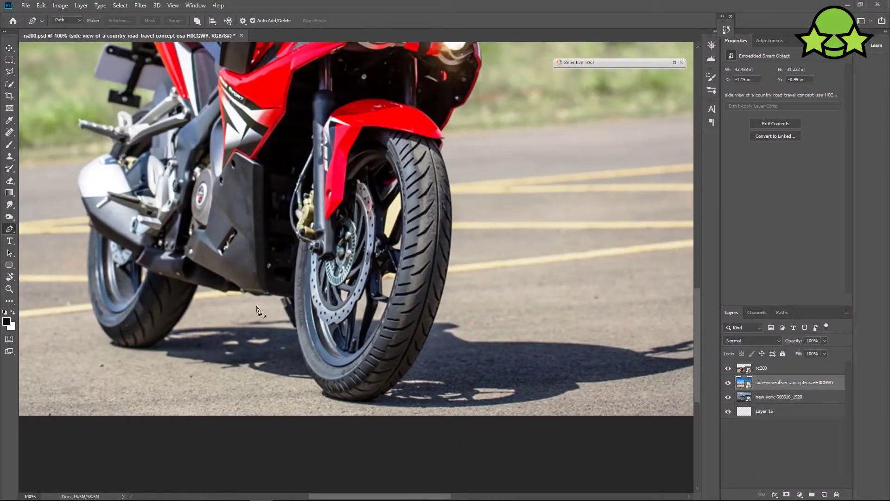
{"action": "left_click_drag", "start_coordinate": [405, 389], "coordinate": [508, 386]}
{"action": "key", "text": "ctrl+minus"}
{"action": "key", "text": "ctrl+minus"}
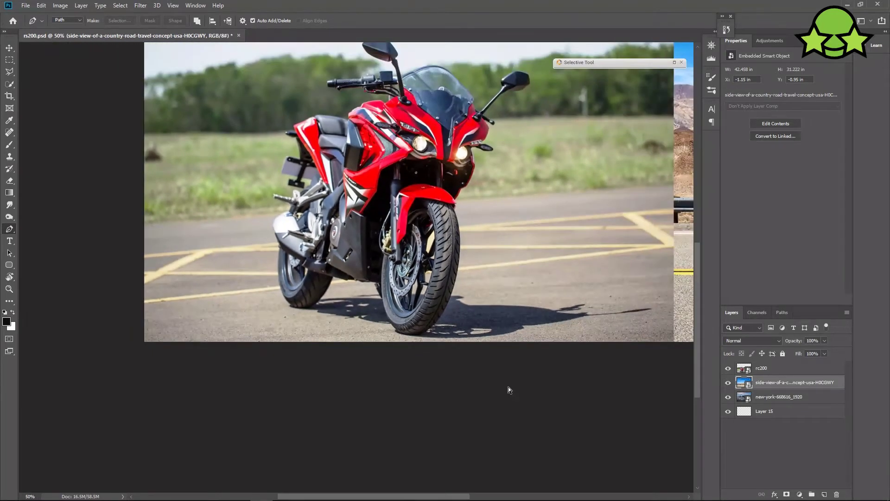
{"action": "key", "text": "ctrl+minus"}
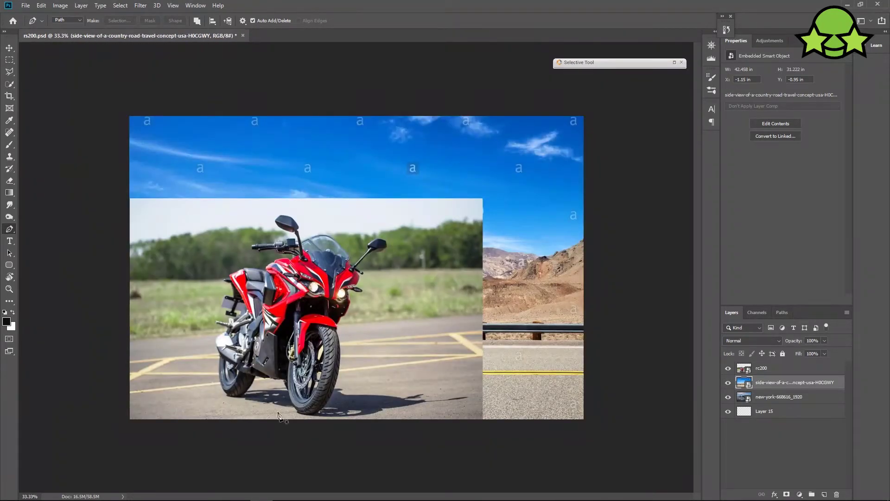
{"action": "key", "text": "ctrl+plus"}
{"action": "key", "text": "ctrl+plus"}
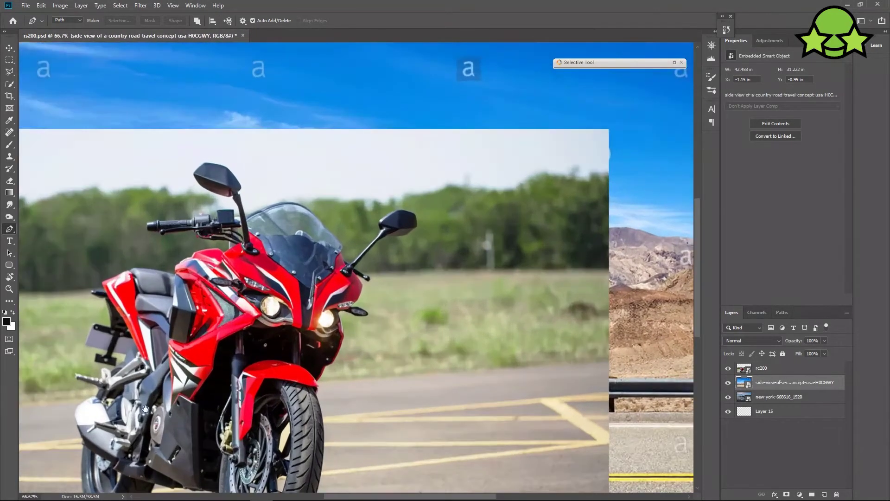
{"action": "left_click_drag", "start_coordinate": [169, 402], "coordinate": [354, 339]}
{"action": "left_click", "coordinate": [81, 358]}
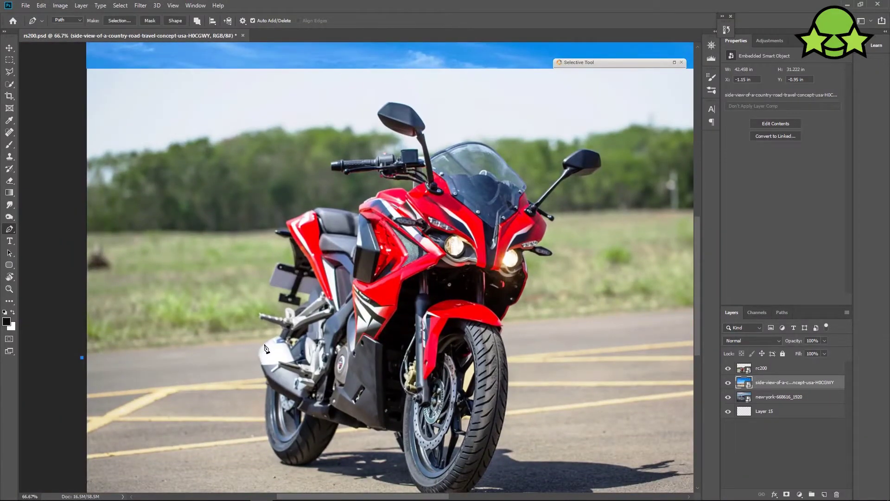
{"action": "left_click", "coordinate": [266, 343]}
{"action": "key", "text": "ctrl+plus"}
{"action": "key", "text": "ctrl+plus"}
{"action": "left_click_drag", "start_coordinate": [145, 456], "coordinate": [285, 378]}
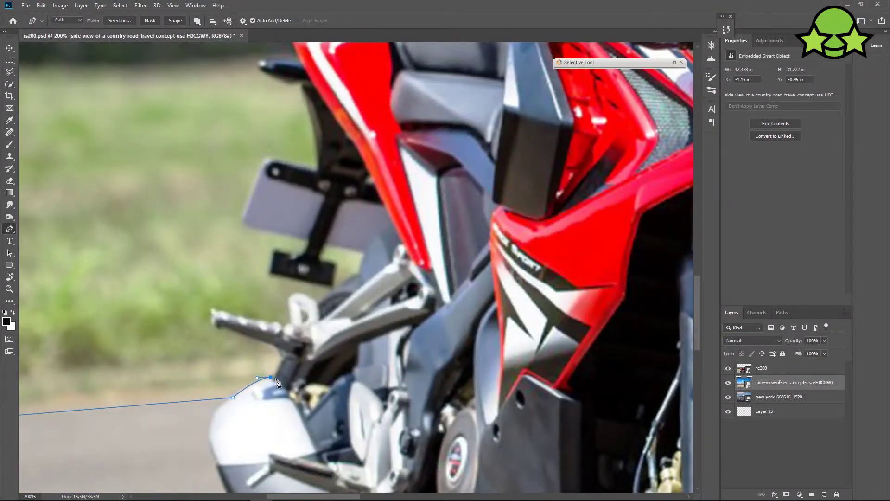
Continue the path from the exhaust around the rear footpeg and its bracket to the rear wheel guard
{"action": "left_click", "coordinate": [281, 357]}
{"action": "left_click", "coordinate": [276, 347]}
{"action": "left_click", "coordinate": [222, 328]}
{"action": "left_click_drag", "start_coordinate": [214, 317], "coordinate": [224, 311]}
{"action": "left_click", "coordinate": [216, 309]}
{"action": "left_click", "coordinate": [275, 325]}
{"action": "left_click", "coordinate": [286, 327]}
{"action": "left_click", "coordinate": [289, 324]}
{"action": "left_click", "coordinate": [290, 302]}
{"action": "left_click_drag", "start_coordinate": [302, 295], "coordinate": [287, 369]}
{"action": "left_click", "coordinate": [315, 304]}
{"action": "left_click", "coordinate": [344, 281]}
Trace the path along the gap behind the rear wheel guard and around the small black bracket below the number plate
{"action": "left_click", "coordinate": [293, 364]}
{"action": "left_click", "coordinate": [298, 341]}
{"action": "left_click", "coordinate": [261, 332]}
{"action": "left_click", "coordinate": [257, 334]}
{"action": "left_click", "coordinate": [253, 350]}
{"action": "left_click", "coordinate": [266, 353]}
{"action": "left_click", "coordinate": [264, 374]}
{"action": "left_click", "coordinate": [266, 376]}
{"action": "left_click", "coordinate": [206, 362]}
{"action": "left_click", "coordinate": [207, 340]}
{"action": "left_click", "coordinate": [235, 346]}
{"action": "left_click", "coordinate": [244, 329]}
Trace the path around the outer edge of the number plate and up the black plate holder towards the tail
{"action": "left_click", "coordinate": [178, 312]}
{"action": "left_click", "coordinate": [180, 297]}
{"action": "left_click", "coordinate": [203, 249]}
{"action": "left_click", "coordinate": [250, 259]}
{"action": "left_click", "coordinate": [251, 238]}
{"action": "left_click", "coordinate": [246, 225]}
{"action": "left_click", "coordinate": [236, 174]}
Continue the Pen path around the rear turn indicator, with a corner where it meets the tail bracket
{"action": "key", "text": "ctrl+minus"}
{"action": "key", "text": "ctrl+plus"}
{"action": "left_click_drag", "start_coordinate": [224, 170], "coordinate": [218, 151]}
{"action": "left_click", "coordinate": [224, 170], "text": "alt"}
{"action": "left_click", "coordinate": [194, 158]}
Trace the path along the upper edge of the red tail and over the top of the rear seat
{"action": "left_click", "coordinate": [271, 105]}
{"action": "left_click", "coordinate": [298, 91]}
{"action": "left_click", "coordinate": [306, 89]}
{"action": "left_click_drag", "start_coordinate": [306, 89], "coordinate": [259, 132]}
{"action": "left_click_drag", "start_coordinate": [278, 125], "coordinate": [283, 124]}
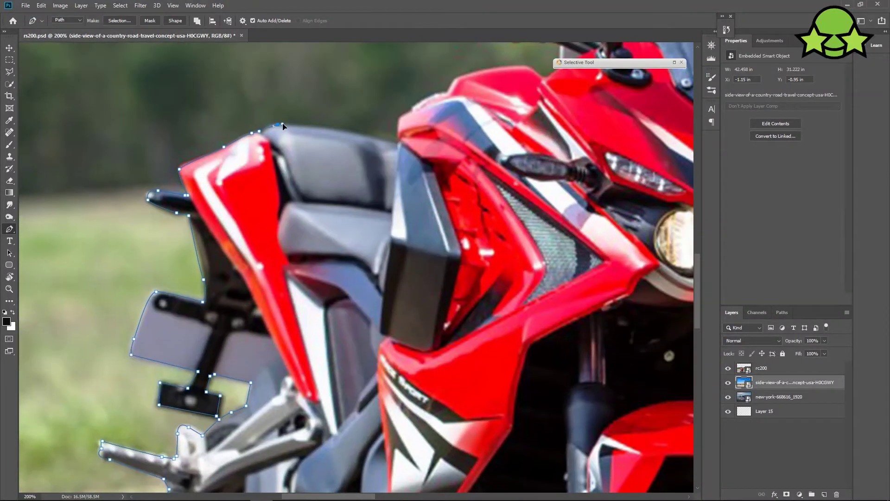
{"action": "left_click_drag", "start_coordinate": [339, 130], "coordinate": [356, 134]}
{"action": "left_click_drag", "start_coordinate": [356, 133], "coordinate": [283, 139]}
{"action": "left_click_drag", "start_coordinate": [319, 148], "coordinate": [327, 153]}
Lead the path from the seat up the rear edge of the red fuel tank
{"action": "left_click", "coordinate": [325, 138]}
{"action": "left_click", "coordinate": [326, 122]}
{"action": "left_click", "coordinate": [337, 116]}
{"action": "left_click_drag", "start_coordinate": [338, 115], "coordinate": [320, 148]}
{"action": "left_click", "coordinate": [324, 149]}
{"action": "left_click", "coordinate": [331, 136]}
Continue the path over the top of the fuel tank and up the gap to the handlebar hoses
{"action": "left_click_drag", "start_coordinate": [384, 123], "coordinate": [395, 123]}
{"action": "left_click", "coordinate": [411, 128]}
{"action": "left_click", "coordinate": [417, 134]}
{"action": "left_click", "coordinate": [422, 134]}
{"action": "left_click_drag", "start_coordinate": [464, 122], "coordinate": [342, 213]}
{"action": "left_click", "coordinate": [307, 208]}
{"action": "left_click", "coordinate": [305, 185]}
Follow the underside of the handlebar hoses with closely spaced anchor points towards the hand lever
{"action": "scroll", "coordinate": [312, 188], "scroll_direction": "up", "scroll_amount": 1}
{"action": "left_click", "coordinate": [315, 205]}
{"action": "left_click", "coordinate": [302, 205]}
{"action": "left_click", "coordinate": [285, 205]}
{"action": "left_click", "coordinate": [271, 207]}
{"action": "left_click", "coordinate": [263, 205]}
{"action": "left_click", "coordinate": [229, 202]}
Trace the path around the lever's mounting bracket up to the underside of the lever
{"action": "left_click", "coordinate": [205, 193]}
{"action": "left_click", "coordinate": [191, 193]}
{"action": "left_click", "coordinate": [185, 177]}
{"action": "left_click", "coordinate": [186, 174]}
{"action": "left_click", "coordinate": [177, 172]}
{"action": "left_click", "coordinate": [173, 160]}
Continue the path along the lever to its tip and around the outer end of the handlebar
{"action": "left_click_drag", "start_coordinate": [58, 177], "coordinate": [190, 208]}
{"action": "left_click", "coordinate": [241, 224]}
{"action": "left_click", "coordinate": [234, 225]}
{"action": "left_click", "coordinate": [200, 218]}
{"action": "left_click", "coordinate": [191, 215]}
{"action": "left_click", "coordinate": [178, 217]}
{"action": "left_click", "coordinate": [152, 213]}
{"action": "left_click", "coordinate": [149, 213]}
{"action": "left_click", "coordinate": [148, 176]}
Trace the path along the top of the grip and over the switch housing with its red button
{"action": "left_click_drag", "start_coordinate": [177, 171], "coordinate": [186, 170]}
{"action": "left_click", "coordinate": [191, 167]}
{"action": "left_click", "coordinate": [196, 163]}
{"action": "left_click", "coordinate": [340, 163]}
{"action": "left_click", "coordinate": [356, 150]}
{"action": "left_click", "coordinate": [377, 142]}
{"action": "left_click", "coordinate": [383, 136]}
{"action": "left_click", "coordinate": [399, 140]}
{"action": "left_click", "coordinate": [426, 142]}
Lead the path down behind the switch housing and around the boxy black reservoir on the handlebar
{"action": "left_click", "coordinate": [434, 162]}
{"action": "left_click", "coordinate": [441, 172]}
{"action": "left_click", "coordinate": [459, 149]}
{"action": "left_click", "coordinate": [463, 130]}
{"action": "left_click", "coordinate": [469, 122]}
{"action": "left_click", "coordinate": [521, 120]}
{"action": "left_click", "coordinate": [537, 121]}
{"action": "left_click", "coordinate": [538, 156]}
Trace the path around the handlebar end beside the reservoir and down the gap to the base of the mirror stem
{"action": "left_click", "coordinate": [553, 163]}
{"action": "left_click", "coordinate": [564, 171]}
{"action": "left_click", "coordinate": [565, 182]}
{"action": "left_click", "coordinate": [569, 195]}
{"action": "left_click", "coordinate": [556, 199]}
{"action": "left_click", "coordinate": [556, 223]}
{"action": "key", "text": "ctrl+plus"}
{"action": "mouse_move", "coordinate": [529, 220]}
{"action": "left_mouse_down"}
{"action": "mouse_move", "coordinate": [540, 240]}
{"action": "mouse_move", "coordinate": [531, 222]}
{"action": "left_mouse_up"}
Continue the path up the inner edge of the mirror stem to the joint below the mirror head
{"action": "scroll", "coordinate": [532, 225], "scroll_direction": "up", "scroll_amount": 3}
{"action": "left_click_drag", "start_coordinate": [505, 170], "coordinate": [499, 141]}
{"action": "left_click_drag", "start_coordinate": [491, 127], "coordinate": [577, 216]}
{"action": "left_click", "coordinate": [467, 95]}
{"action": "left_click", "coordinate": [611, 223]}
{"action": "left_click", "coordinate": [609, 213]}
{"action": "left_click", "coordinate": [604, 211]}
Curve the path along the mirror head's underside and around its pointed tip to the top edge
{"action": "left_click_drag", "start_coordinate": [488, 187], "coordinate": [576, 267]}
{"action": "left_click_drag", "start_coordinate": [538, 247], "coordinate": [524, 233]}
{"action": "left_click_drag", "start_coordinate": [484, 173], "coordinate": [473, 135]}
{"action": "left_click", "coordinate": [484, 173], "text": "alt"}
{"action": "left_click_drag", "start_coordinate": [537, 115], "coordinate": [610, 210]}
{"action": "left_click", "coordinate": [441, 171]}
Trace the path around the mirror head's side nearest the windshield and down the stem to the windshield edge
{"action": "left_click_drag", "start_coordinate": [658, 278], "coordinate": [560, 216]}
{"action": "left_click_drag", "start_coordinate": [567, 227], "coordinate": [571, 234]}
{"action": "left_click_drag", "start_coordinate": [571, 258], "coordinate": [563, 263]}
{"action": "left_click", "coordinate": [555, 270]}
{"action": "left_click", "coordinate": [554, 285]}
{"action": "left_click", "coordinate": [565, 288]}
{"action": "left_click_drag", "start_coordinate": [587, 302], "coordinate": [510, 216]}
{"action": "left_click", "coordinate": [498, 248]}
{"action": "left_click", "coordinate": [522, 344]}
Trace the windshield's curved upper edge with smooth anchor points up to its highest part and over it
{"action": "left_click_drag", "start_coordinate": [572, 309], "coordinate": [592, 301]}
{"action": "left_click", "coordinate": [620, 295]}
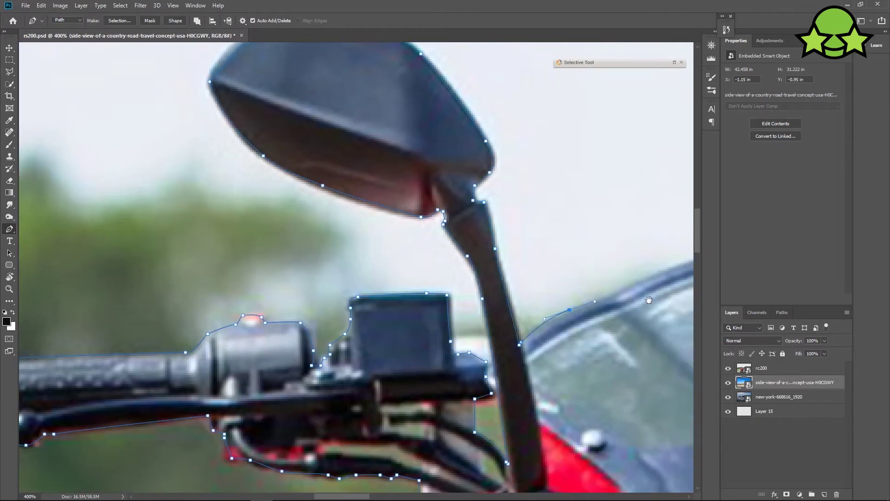
{"action": "left_click_drag", "start_coordinate": [654, 293], "coordinate": [497, 313]}
{"action": "left_click_drag", "start_coordinate": [547, 279], "coordinate": [582, 269]}
{"action": "left_click_drag", "start_coordinate": [649, 278], "coordinate": [463, 286]}
{"action": "left_click_drag", "start_coordinate": [512, 290], "coordinate": [548, 313]}
Continue the path down the windshield's sloping edge, around its lower corner and along the fairing towards the second mirror
{"action": "left_click_drag", "start_coordinate": [642, 403], "coordinate": [551, 309]}
{"action": "left_click_drag", "start_coordinate": [552, 310], "coordinate": [570, 334]}
{"action": "left_click", "coordinate": [562, 325]}
{"action": "left_click_drag", "start_coordinate": [637, 405], "coordinate": [545, 273]}
{"action": "left_click_drag", "start_coordinate": [546, 274], "coordinate": [539, 312]}
{"action": "left_click", "coordinate": [545, 314]}
{"action": "left_click_drag", "start_coordinate": [481, 291], "coordinate": [482, 303]}
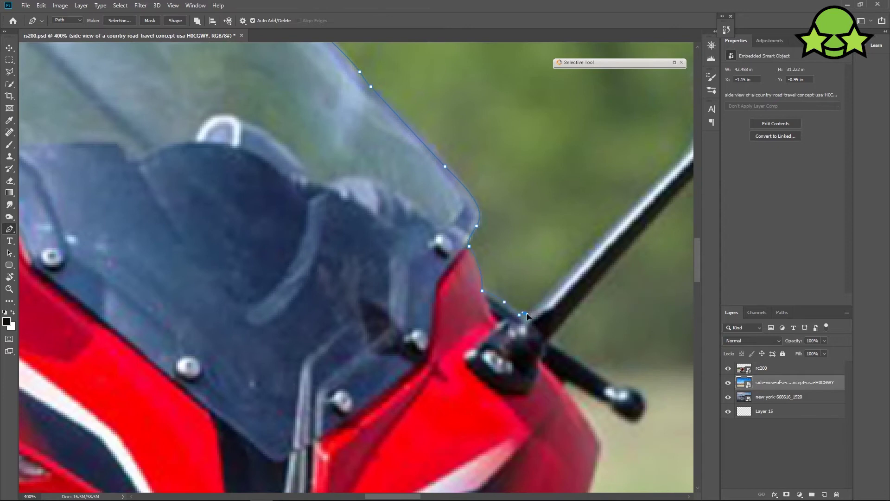
Lead the path up the upper edge of the second mirror's stem and onto the inner side of its head
{"action": "left_click_drag", "start_coordinate": [663, 174], "coordinate": [498, 238]}
{"action": "left_click", "coordinate": [506, 234]}
{"action": "left_click", "coordinate": [519, 219]}
{"action": "left_click", "coordinate": [538, 180]}
{"action": "left_click", "coordinate": [533, 143]}
Trace the path over the second mirror head's top edge and down its outer side
{"action": "left_click_drag", "start_coordinate": [543, 116], "coordinate": [556, 108]}
{"action": "left_click_drag", "start_coordinate": [603, 77], "coordinate": [435, 226]}
{"action": "left_click", "coordinate": [459, 209]}
{"action": "left_click", "coordinate": [548, 215]}
{"action": "left_click", "coordinate": [588, 253]}
{"action": "left_click", "coordinate": [594, 302]}
Trace the path around the second mirror head's lower corner and along its underside back to the stem
{"action": "left_click", "coordinate": [577, 319]}
{"action": "left_click", "coordinate": [550, 344]}
{"action": "left_click", "coordinate": [477, 363]}
{"action": "left_click", "coordinate": [445, 363]}
{"action": "left_click", "coordinate": [421, 354]}
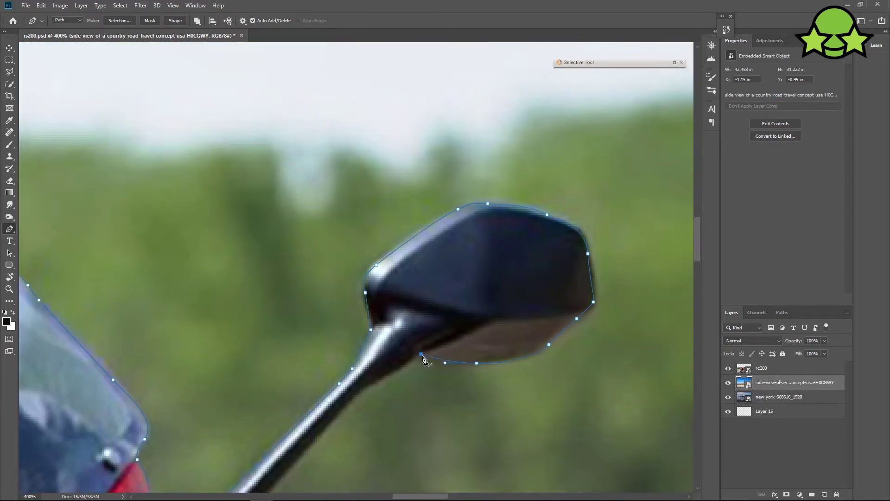
{"action": "key", "text": "ctrl+minus"}
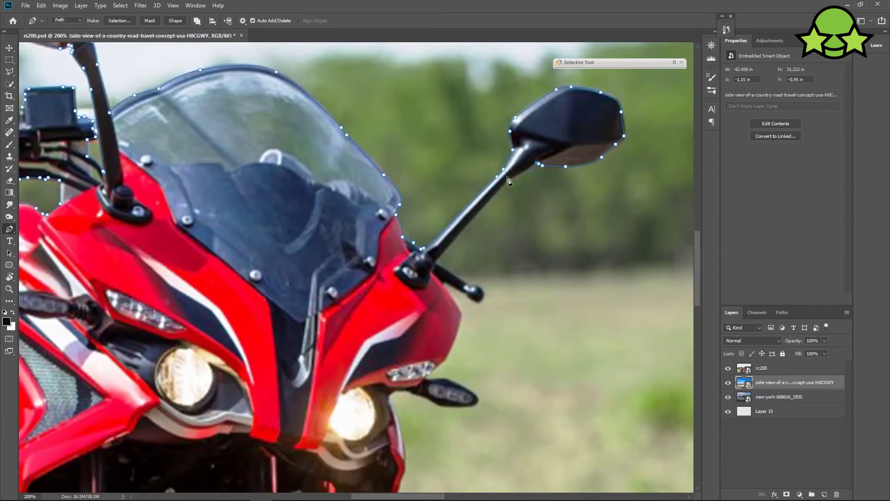
Trace the path around the brake lever's rounded tip below the second mirror's stem and back to the fairing
{"action": "left_click", "coordinate": [464, 283]}
{"action": "left_click", "coordinate": [472, 287]}
{"action": "left_click_drag", "start_coordinate": [477, 303], "coordinate": [463, 315]}
{"action": "left_click", "coordinate": [477, 303], "text": "alt"}
{"action": "left_click", "coordinate": [466, 295]}
{"action": "left_click", "coordinate": [445, 282]}
Continue the path down the fairing's outer edge and past the LED light strip to the front turn signal
{"action": "left_click", "coordinate": [458, 310]}
{"action": "left_click_drag", "start_coordinate": [448, 352], "coordinate": [432, 388]}
{"action": "left_click", "coordinate": [436, 366]}
{"action": "left_click", "coordinate": [433, 367]}
{"action": "left_click", "coordinate": [427, 377]}
Trace the path over the front turn signal, around its tip and back along its underside to the headlight housing
{"action": "key", "text": "ctrl+plus"}
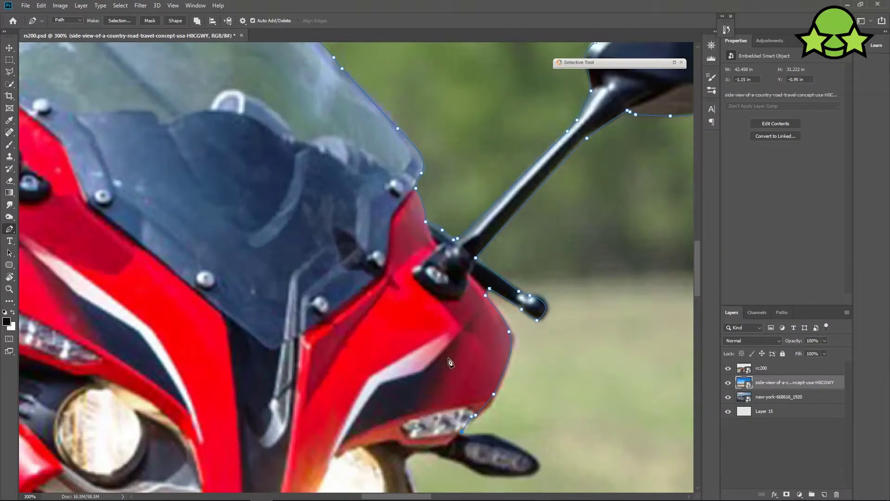
{"action": "left_click_drag", "start_coordinate": [449, 361], "coordinate": [364, 266]}
{"action": "left_click", "coordinate": [376, 336]}
{"action": "left_click_drag", "start_coordinate": [404, 336], "coordinate": [409, 339]}
{"action": "left_click_drag", "start_coordinate": [439, 352], "coordinate": [444, 357]}
{"action": "key", "text": "ctrl+z"}
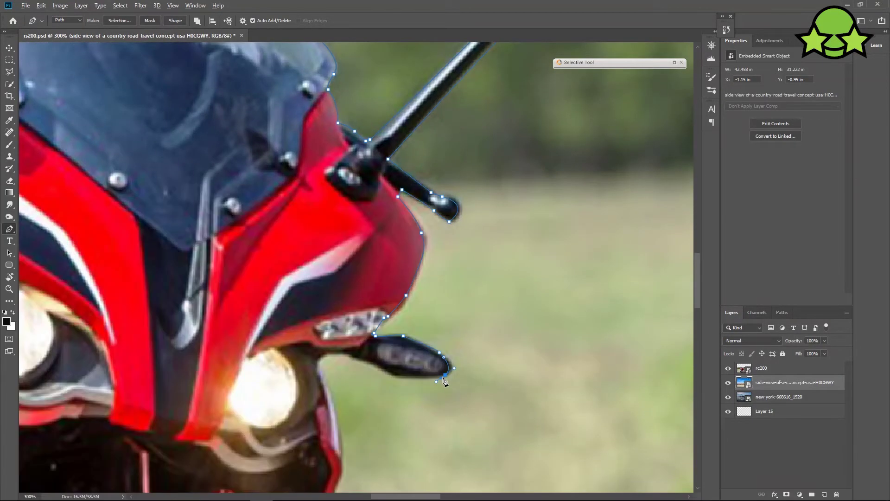
{"action": "left_click", "coordinate": [402, 376]}
{"action": "left_click", "coordinate": [386, 370]}
{"action": "left_click_drag", "start_coordinate": [350, 354], "coordinate": [345, 273]}
Lead the path down the outer edge of the fairing below the headlight towards the front fender
{"action": "left_click", "coordinate": [326, 387]}
{"action": "left_click_drag", "start_coordinate": [355, 348], "coordinate": [311, 310]}
{"action": "key", "text": "ctrl+minus"}
{"action": "key", "text": "ctrl+minus"}
{"action": "key", "text": "ctrl+plus"}
{"action": "key", "text": "ctrl+plus"}
{"action": "left_click_drag", "start_coordinate": [311, 344], "coordinate": [303, 352]}
{"action": "left_click_drag", "start_coordinate": [282, 363], "coordinate": [271, 367]}
{"action": "left_click", "coordinate": [245, 418]}
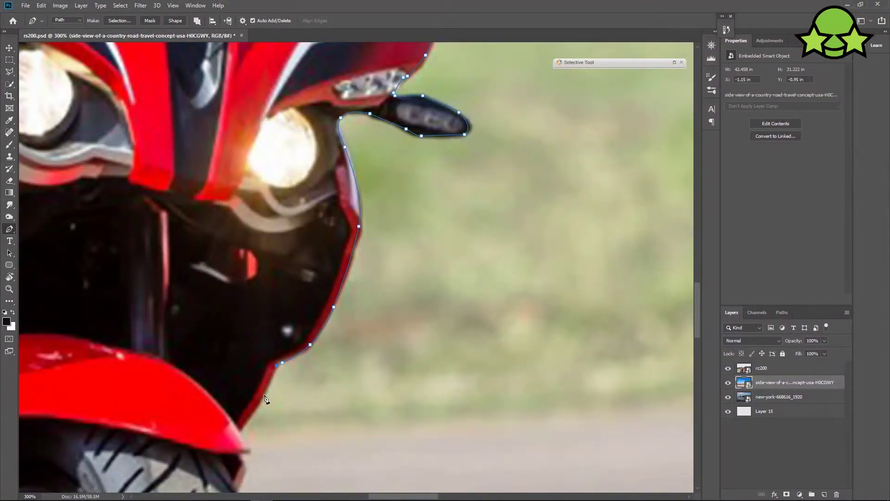
Continue the path along the far edge of the asphalt and out beyond the side of the canvas
{"action": "key", "text": "ctrl+minus"}
{"action": "key", "text": "ctrl+minus"}
{"action": "left_click_drag", "start_coordinate": [539, 308], "coordinate": [568, 308]}
{"action": "left_click_drag", "start_coordinate": [663, 305], "coordinate": [594, 332]}
{"action": "left_click_drag", "start_coordinate": [612, 330], "coordinate": [629, 330]}
{"action": "key", "text": "ctrl+minus"}
{"action": "key", "text": "ctrl+minus"}
{"action": "key", "text": "ctrl+minus"}
Loop the path beneath the canvas, close it at its starting point and convert it into a selection
{"action": "left_click_drag", "start_coordinate": [623, 419], "coordinate": [577, 477]}
{"action": "left_click_drag", "start_coordinate": [72, 400], "coordinate": [56, 385]}
{"action": "left_click", "coordinate": [128, 342]}
{"action": "key", "text": "ctrl+Return"}
Switch to the Quick Selection tool and make rc200 the active layer
{"action": "key", "text": "w"}
{"action": "left_click", "coordinate": [286, 21]}
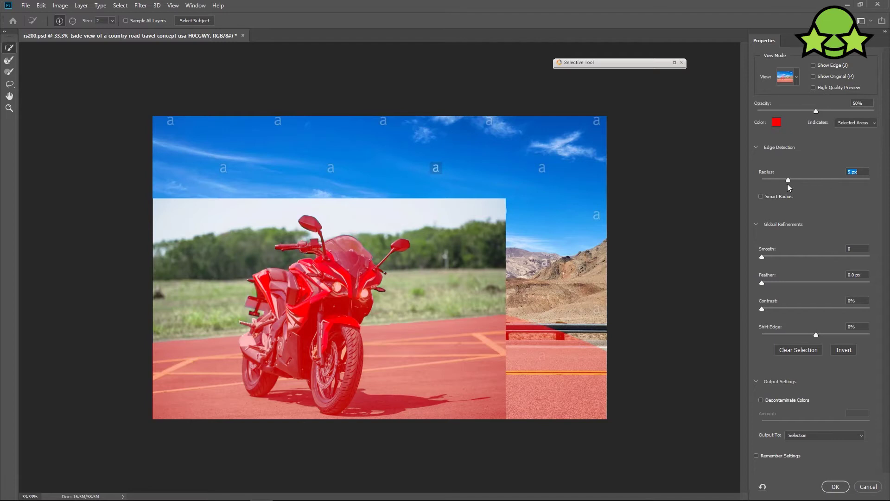
{"action": "left_click", "coordinate": [870, 486]}
{"action": "left_click", "coordinate": [755, 369]}
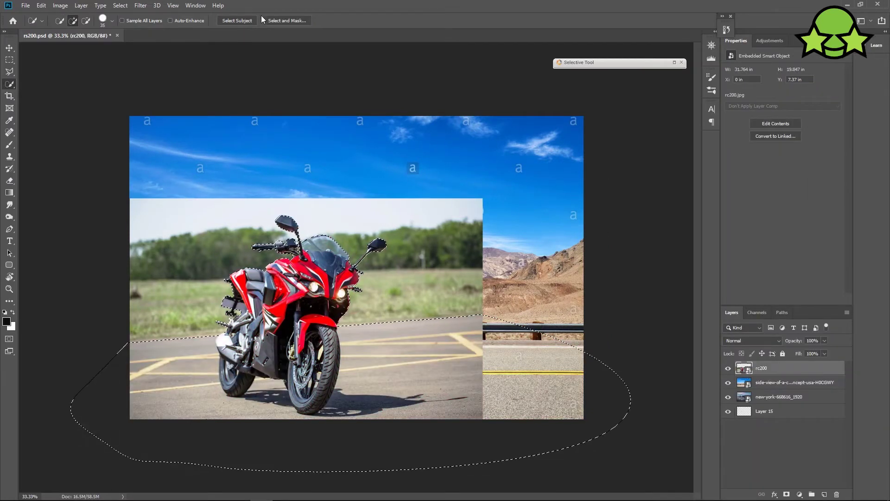
Open the rc200 selection in Select and Mask and enlarge the Refine Edge brush
{"action": "left_click", "coordinate": [286, 20]}
{"action": "key", "text": "ctrl+plus"}
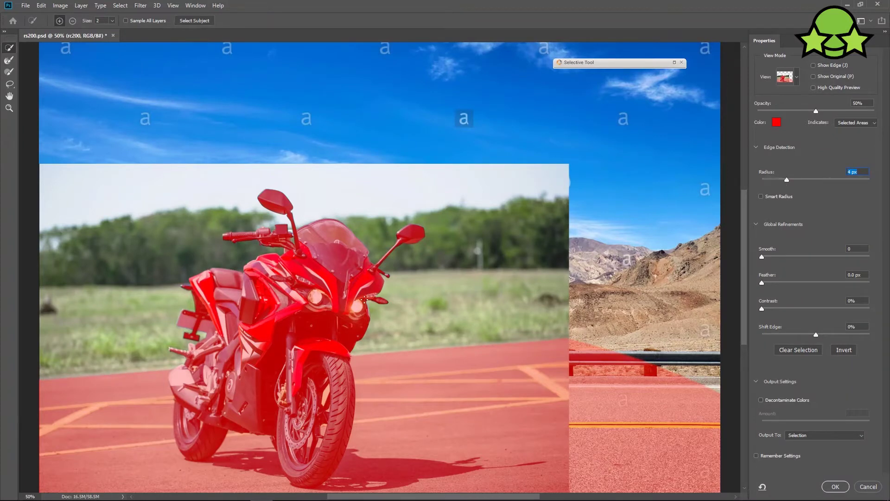
{"action": "key", "text": "ctrl+plus"}
{"action": "key", "text": "ctrl+plus"}
{"action": "left_click_drag", "start_coordinate": [365, 299], "coordinate": [505, 306]}
{"action": "left_click", "coordinate": [8, 60]}
{"action": "key", "text": "bracketright"}
{"action": "key", "text": "bracketright"}
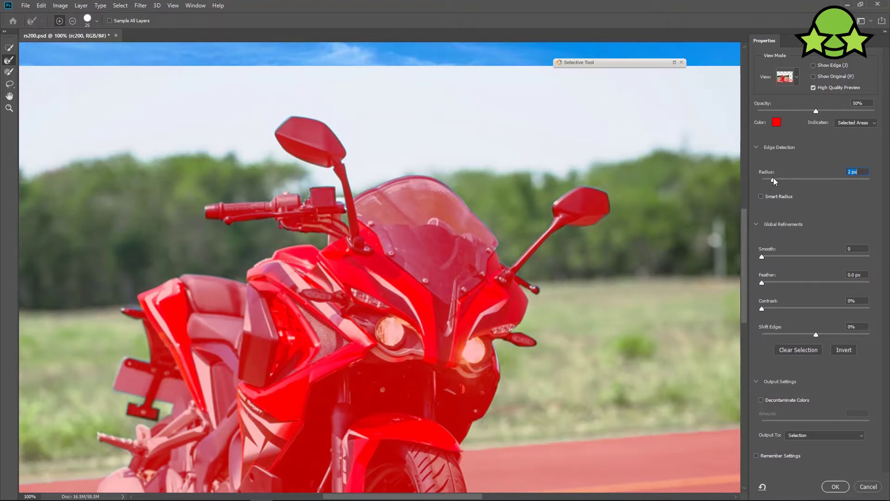
Try to output the selection as a New Layer with Layer Mask using a 6 px radius and 2 px feather
{"action": "left_click_drag", "start_coordinate": [774, 180], "coordinate": [793, 183]}
{"action": "key", "text": "ctrl+minus"}
{"action": "key", "text": "ctrl+minus"}
{"action": "left_click", "coordinate": [863, 275]}
{"action": "type", "text": "1"}
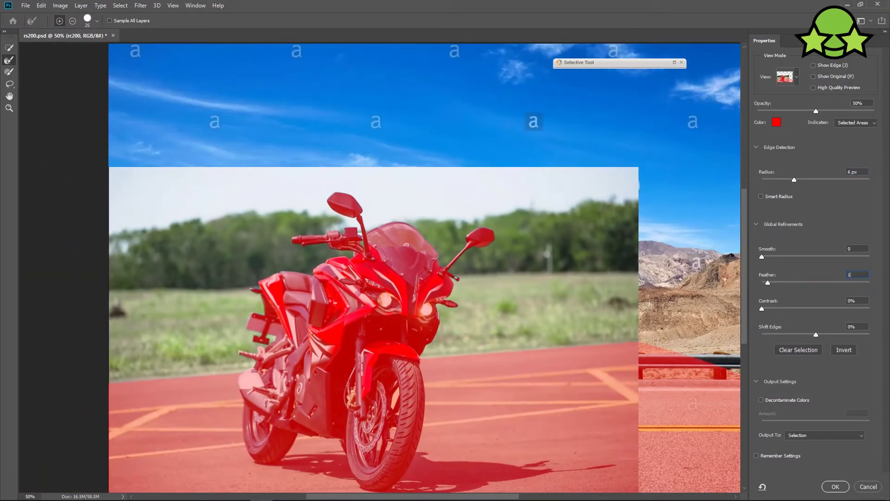
{"action": "left_click", "coordinate": [821, 436]}
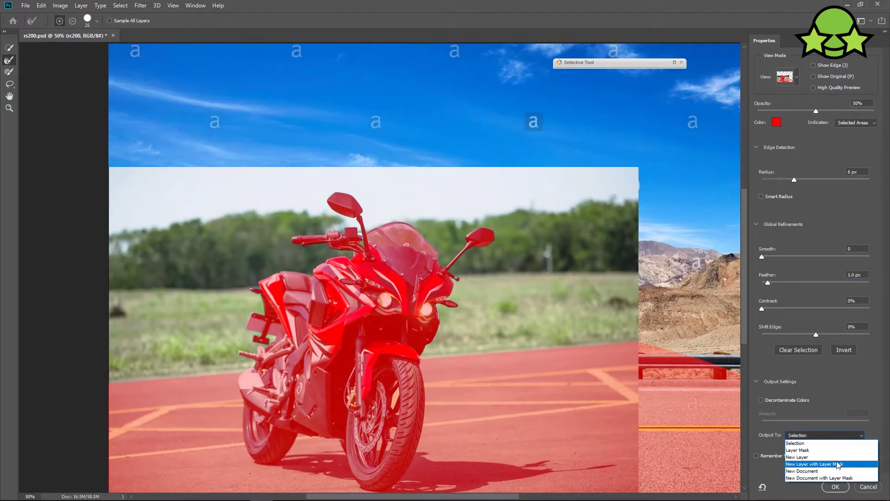
{"action": "left_click", "coordinate": [838, 466]}
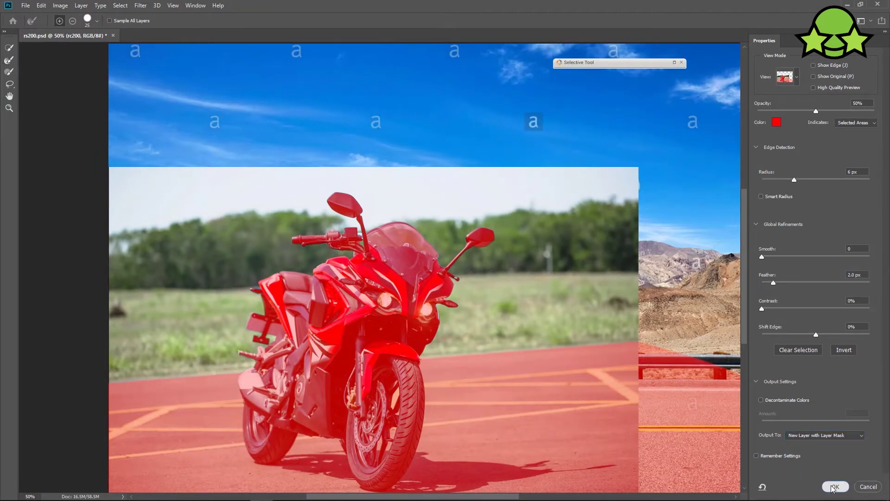
{"action": "left_click", "coordinate": [834, 486]}
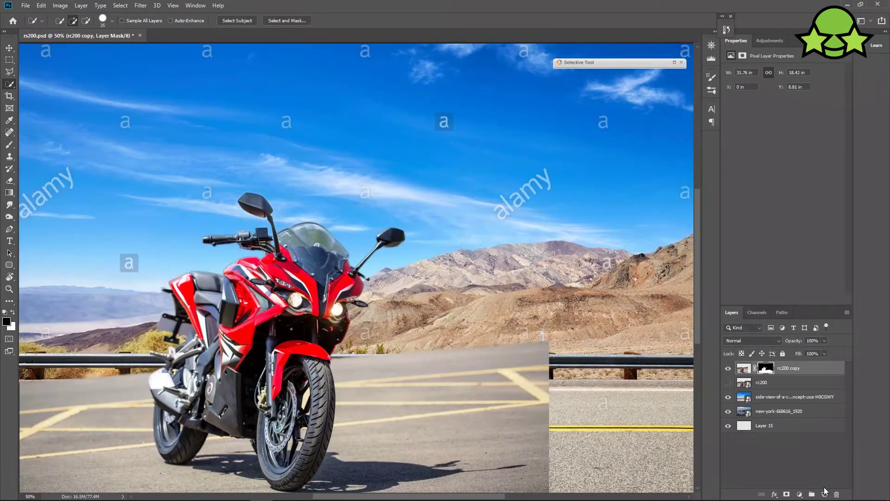
{"action": "key", "text": "ctrl+z"}
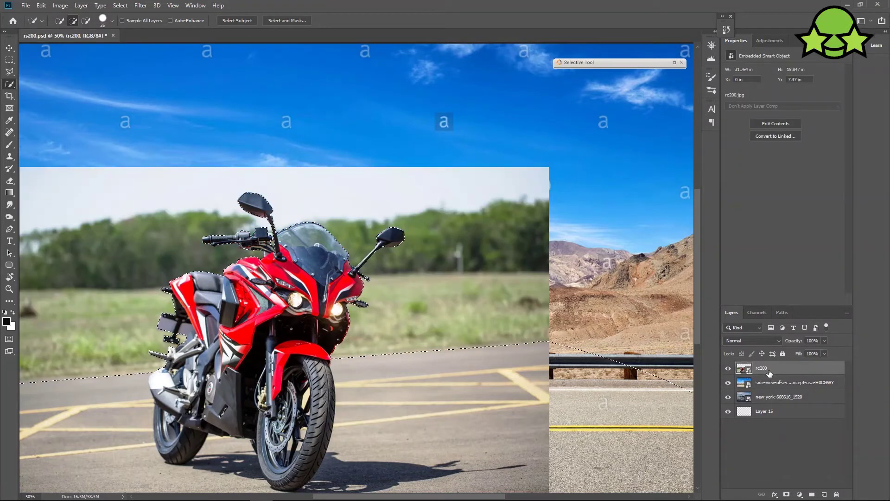
Convert rc200 to a smart object and output its selection to a New Layer with Layer Mask using 4 px radius and 1 px feather
{"action": "right_click", "coordinate": [769, 371]}
{"action": "left_click", "coordinate": [677, 203]}
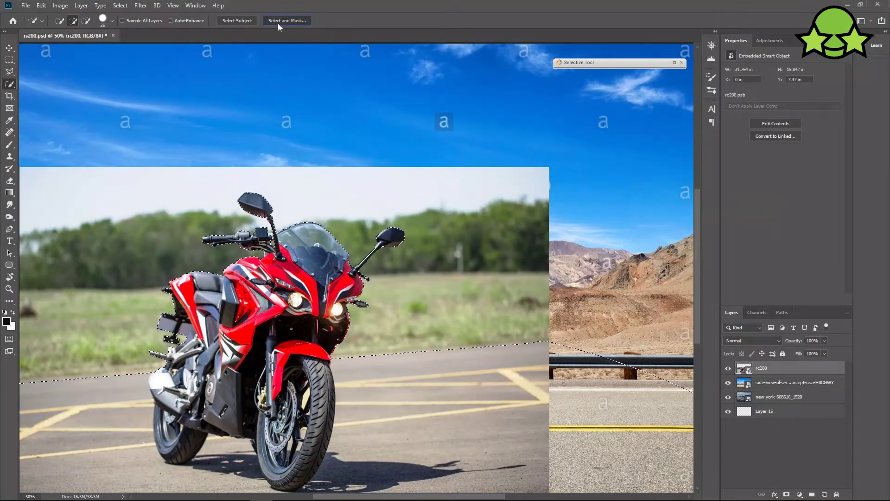
{"action": "left_click", "coordinate": [278, 21]}
{"action": "key", "text": "Tab"}
{"action": "key", "text": "Tab"}
{"action": "type", "text": "1"}
{"action": "left_click", "coordinate": [817, 435]}
{"action": "left_click", "coordinate": [820, 465]}
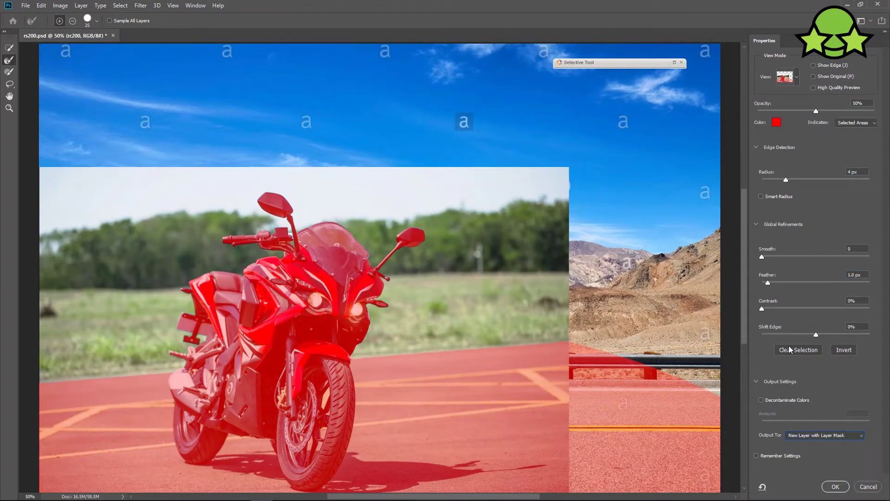
{"action": "left_click", "coordinate": [841, 487]}
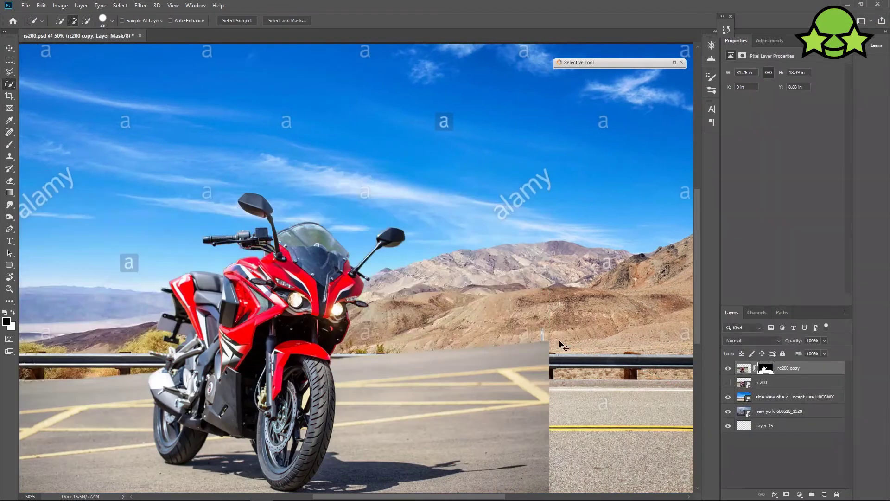
Target the layer mask of rc200 copy and get a large soft black brush ready
{"action": "key", "text": "ctrl+minus"}
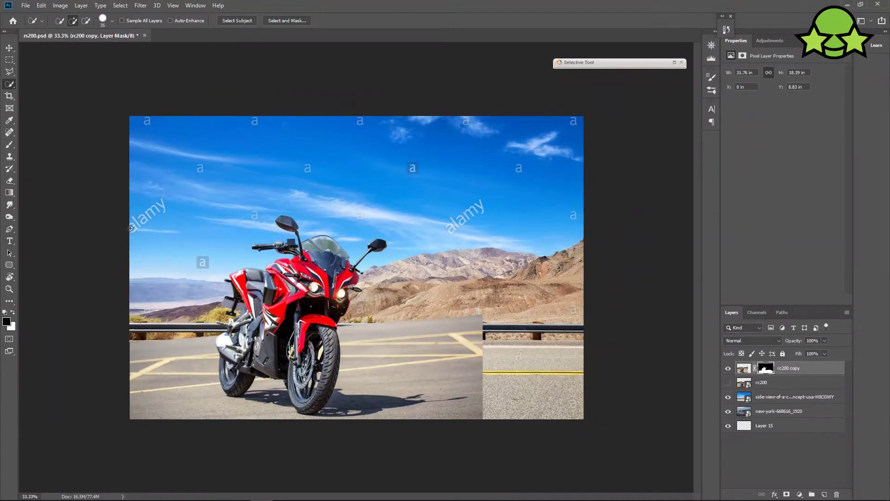
{"action": "key", "text": "ctrl+plus"}
{"action": "key", "text": "ctrl+plus"}
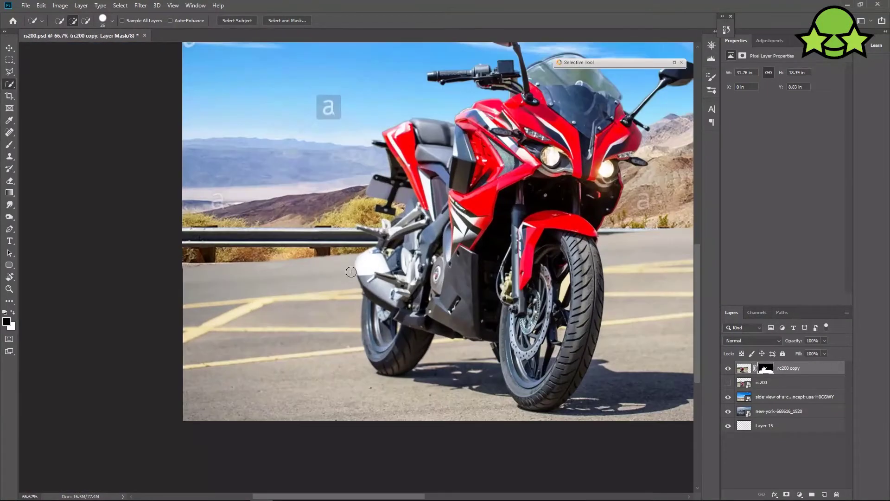
{"action": "left_click", "coordinate": [758, 373]}
{"action": "key", "text": "ctrl+plus"}
{"action": "key", "text": "ctrl+plus"}
{"action": "key", "text": "ctrl+minus"}
{"action": "key", "text": "ctrl+minus"}
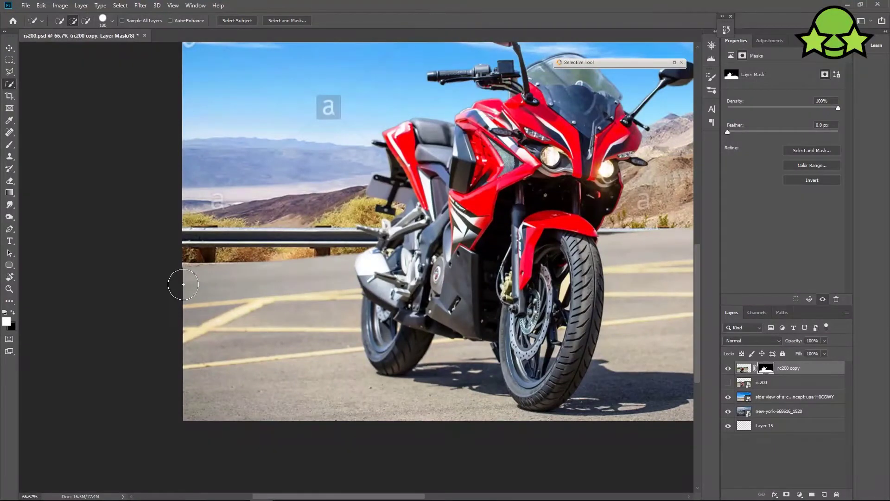
{"action": "right_click", "coordinate": [287, 277]}
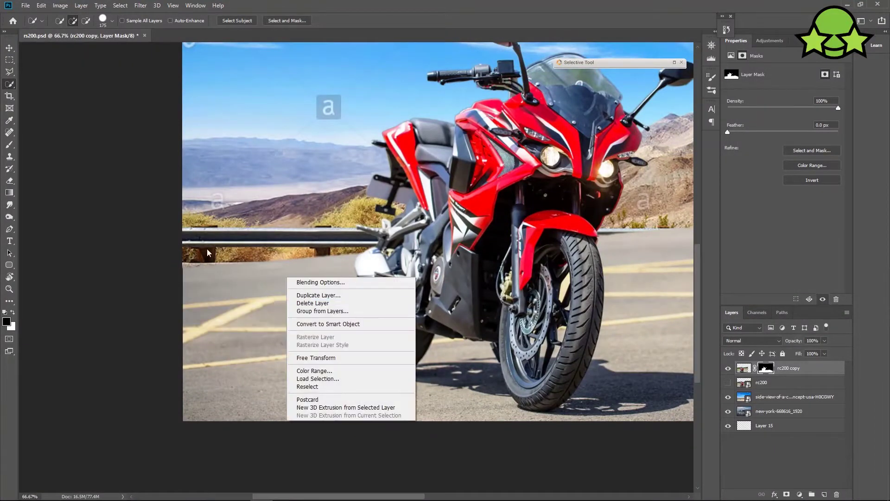
{"action": "key", "text": "Escape"}
{"action": "key", "text": "b"}
{"action": "right_click", "coordinate": [252, 284]}
{"action": "key", "text": "Escape"}
Paint black on the mask to fade the photo's asphalt into the desert road on both sides of the motorcycle
{"action": "mouse_move", "coordinate": [209, 278]}
{"action": "left_mouse_down"}
{"action": "mouse_move", "coordinate": [177, 333]}
{"action": "mouse_move", "coordinate": [210, 382]}
{"action": "mouse_move", "coordinate": [276, 412]}
{"action": "mouse_move", "coordinate": [378, 449]}
{"action": "left_mouse_up"}
{"action": "key", "text": "ctrl+z"}
{"action": "left_click_drag", "start_coordinate": [197, 344], "coordinate": [207, 431]}
{"action": "left_click_drag", "start_coordinate": [465, 474], "coordinate": [184, 461]}
{"action": "mouse_move", "coordinate": [424, 225]}
{"action": "left_mouse_down"}
{"action": "mouse_move", "coordinate": [631, 247]}
{"action": "mouse_move", "coordinate": [599, 297]}
{"action": "mouse_move", "coordinate": [616, 396]}
{"action": "mouse_move", "coordinate": [524, 445]}
{"action": "mouse_move", "coordinate": [288, 482]}
{"action": "left_mouse_up"}
{"action": "key", "text": "ctrl+minus"}
{"action": "key", "text": "ctrl+minus"}
{"action": "key", "text": "ctrl+minus"}
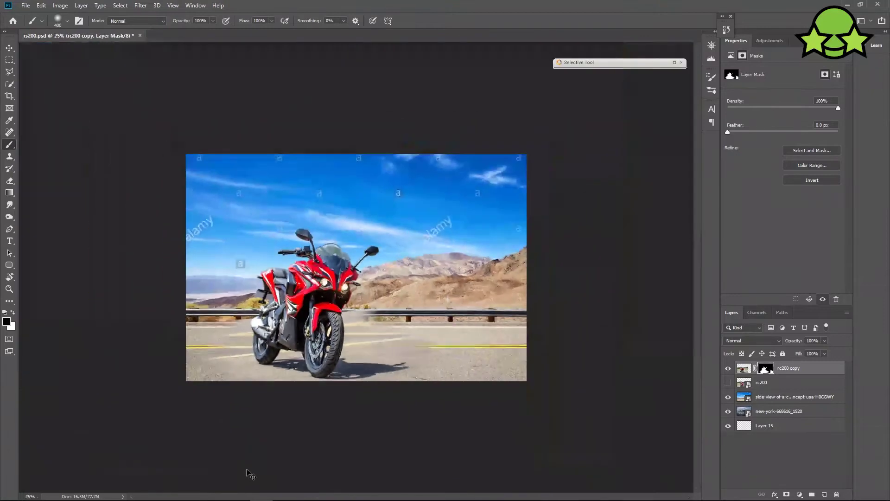
Examine the mask's blending around the rear wheel, the muffler and the guardrail
{"action": "left_click", "coordinate": [9, 48]}
{"action": "key", "text": "ctrl+plus"}
{"action": "key", "text": "ctrl+plus"}
{"action": "key", "text": "ctrl+plus"}
{"action": "key", "text": "ctrl+plus"}
{"action": "left_click_drag", "start_coordinate": [140, 447], "coordinate": [406, 198]}
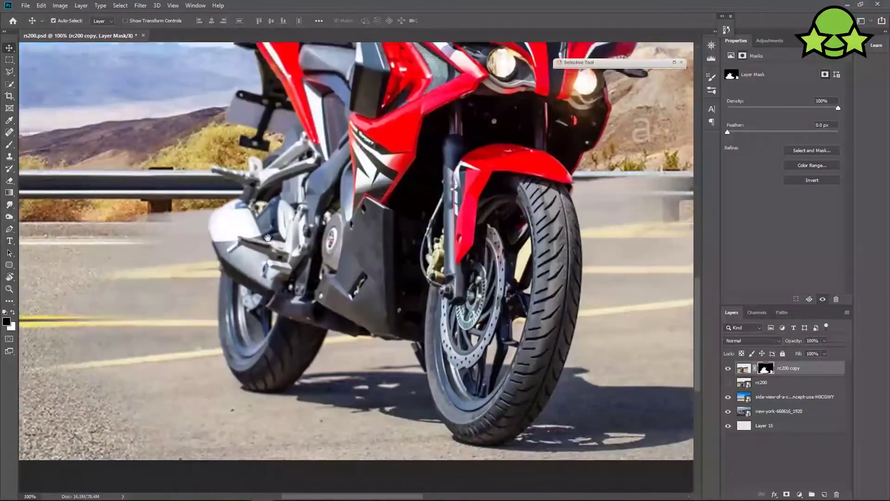
{"action": "left_click_drag", "start_coordinate": [236, 260], "coordinate": [357, 245]}
{"action": "key", "text": "ctrl+plus"}
{"action": "key", "text": "ctrl+minus"}
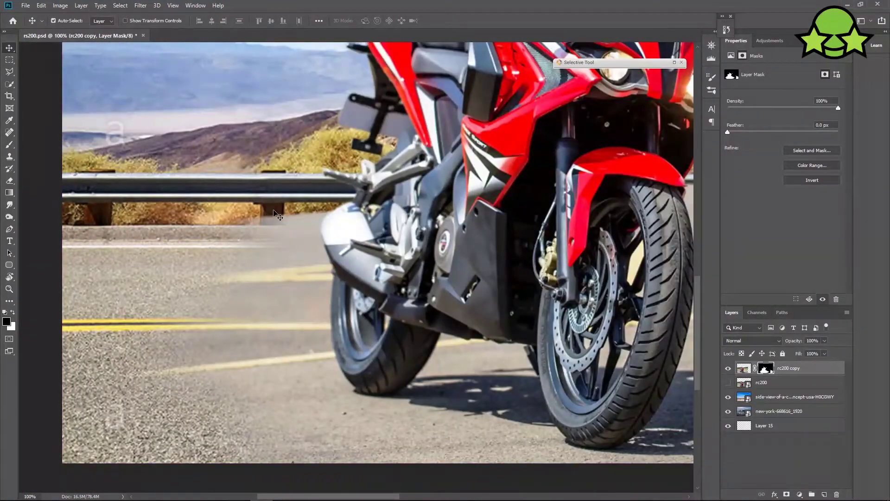
{"action": "key", "text": "ctrl+minus"}
{"action": "key", "text": "ctrl+minus"}
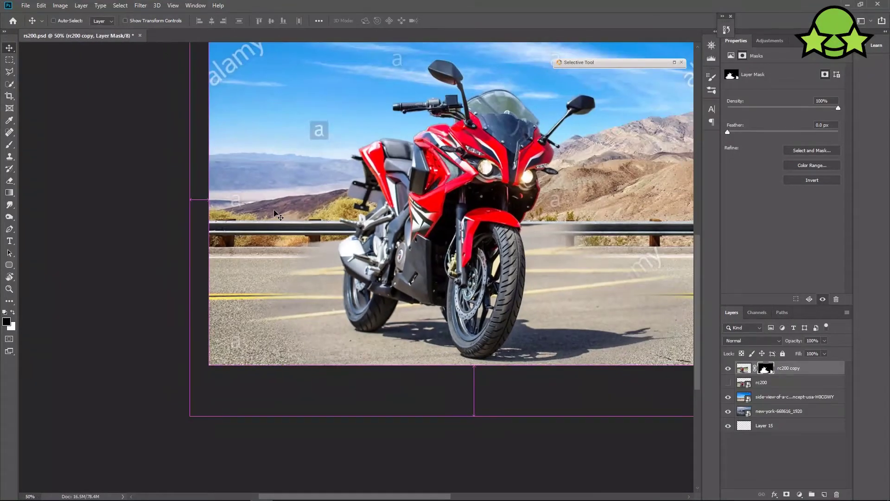
Give the mask brush a harder edge and reduce it to a small size for detail work beside the muffler
{"action": "key", "text": "ctrl+plus"}
{"action": "key", "text": "ctrl+plus"}
{"action": "key", "text": "b"}
{"action": "right_click", "coordinate": [161, 192]}
{"action": "left_click_drag", "start_coordinate": [207, 236], "coordinate": [267, 237]}
{"action": "left_click", "coordinate": [293, 5]}
{"action": "key", "text": "bracketleft"}
{"action": "key", "text": "bracketleft"}
{"action": "key", "text": "bracketleft"}
{"action": "key", "text": "bracketleft"}
{"action": "key", "text": "bracketleft"}
{"action": "key", "text": "bracketleft"}
{"action": "key", "text": "bracketleft"}
{"action": "key", "text": "bracketleft"}
{"action": "key", "text": "bracketleft"}
{"action": "key", "text": "bracketleft"}
{"action": "key", "text": "bracketleft"}
{"action": "key", "text": "bracketleft"}
{"action": "key", "text": "bracketleft"}
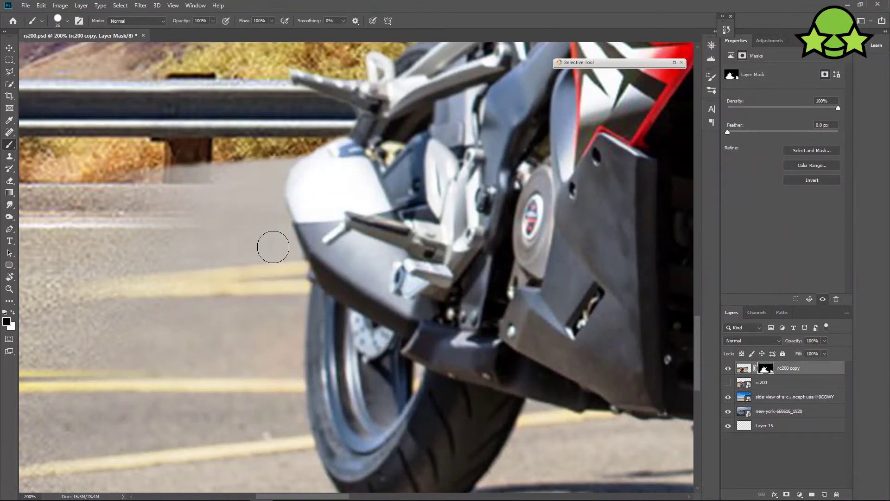
Paint black on the mask along the muffler's outer edge to reveal the bushes and roadside behind it
{"action": "key", "text": "ctrl+plus"}
{"action": "left_click_drag", "start_coordinate": [228, 240], "coordinate": [375, 302]}
{"action": "right_click", "coordinate": [375, 302]}
{"action": "mouse_move", "coordinate": [267, 235]}
{"action": "left_mouse_down"}
{"action": "mouse_move", "coordinate": [369, 210]}
{"action": "mouse_move", "coordinate": [344, 225]}
{"action": "mouse_move", "coordinate": [313, 278]}
{"action": "mouse_move", "coordinate": [350, 408]}
{"action": "left_mouse_up"}
{"action": "key", "text": "ctrl+minus"}
{"action": "key", "text": "ctrl+minus"}
{"action": "key", "text": "ctrl+minus"}
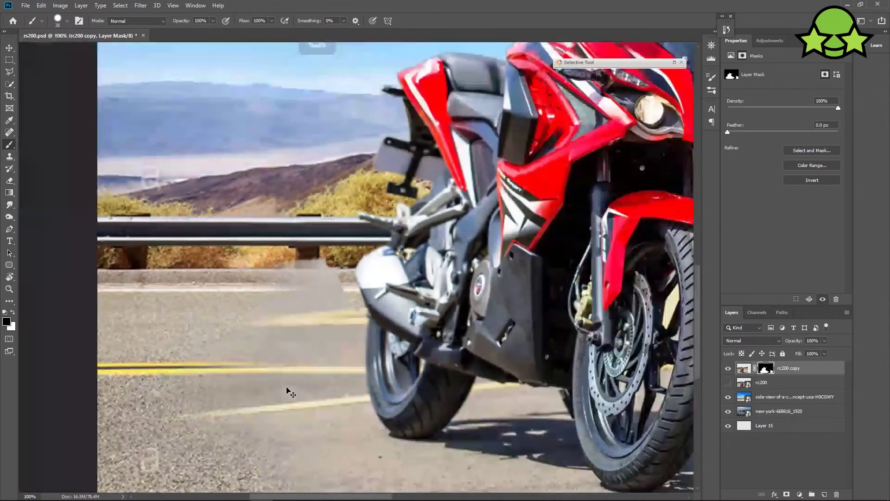
Mask out the old asphalt behind the motorcycle with an 80 px brush to reveal the desert road, curb and yellow line
{"action": "key", "text": "ctrl+plus"}
{"action": "mouse_move", "coordinate": [292, 271]}
{"action": "left_mouse_down"}
{"action": "mouse_move", "coordinate": [203, 291]}
{"action": "mouse_move", "coordinate": [292, 287]}
{"action": "mouse_move", "coordinate": [260, 347]}
{"action": "mouse_move", "coordinate": [186, 407]}
{"action": "mouse_move", "coordinate": [219, 407]}
{"action": "left_mouse_up"}
{"action": "scroll", "coordinate": [219, 407], "scroll_direction": "down", "scroll_amount": 2}
{"action": "scroll", "coordinate": [219, 407], "scroll_direction": "down", "scroll_amount": 3}
{"action": "key", "text": "ctrl+minus"}
{"action": "key", "text": "ctrl+minus"}
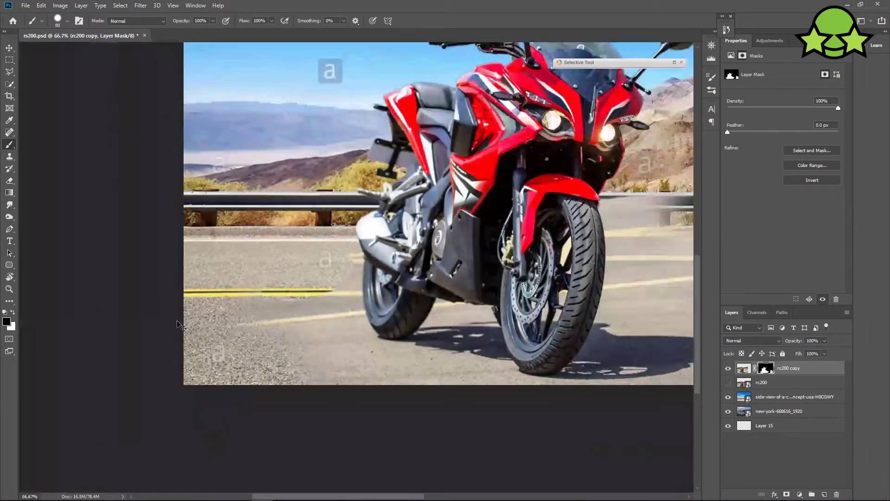
{"action": "scroll", "coordinate": [218, 312], "scroll_direction": "up", "scroll_amount": 2}
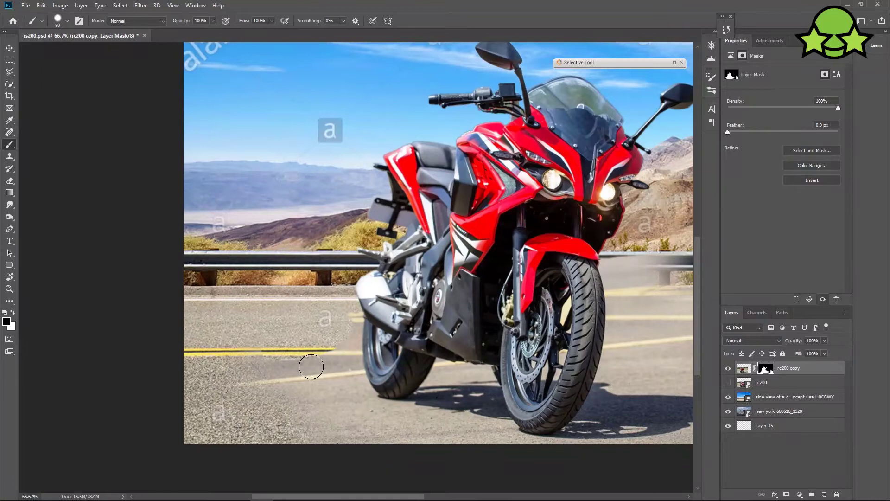
With a 15 px brush, mask out the old asphalt where the muffler's lower edge meets the rear tyre
{"action": "scroll", "coordinate": [311, 367], "scroll_direction": "down", "scroll_amount": 2}
{"action": "key", "text": "ctrl+plus"}
{"action": "key", "text": "ctrl+plus"}
{"action": "key", "text": "ctrl+plus"}
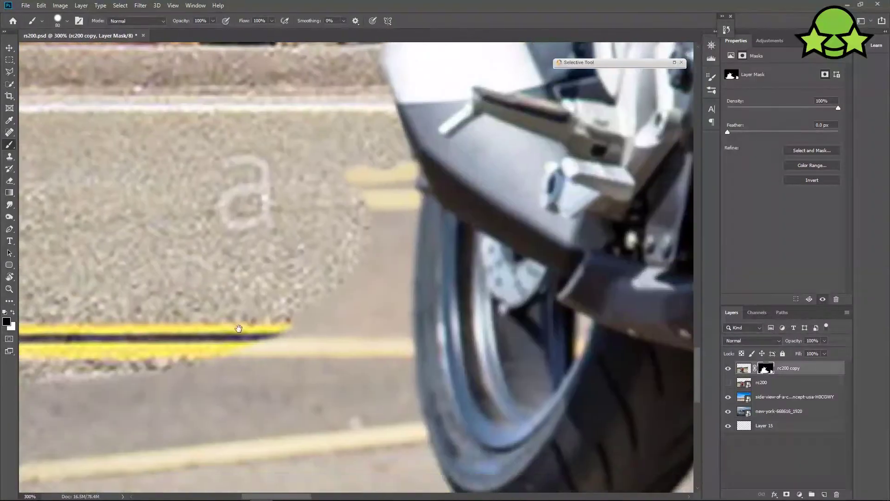
{"action": "left_click_drag", "start_coordinate": [239, 329], "coordinate": [223, 374]}
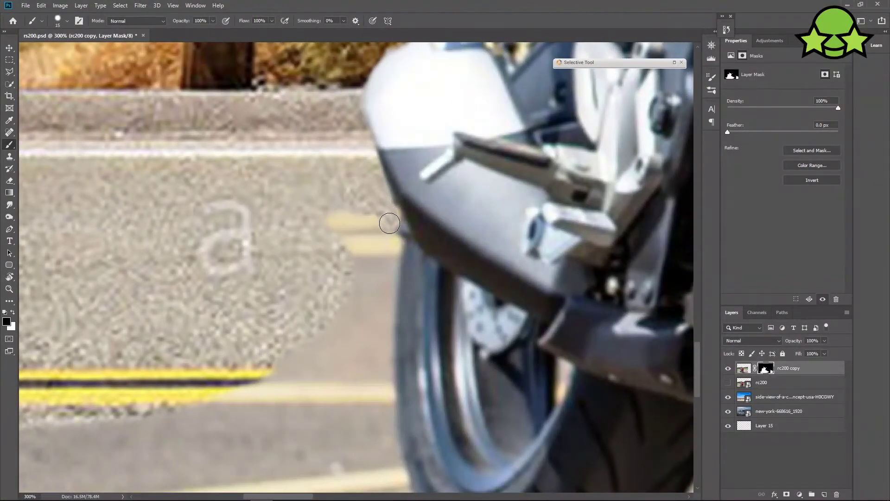
{"action": "left_click_drag", "start_coordinate": [391, 298], "coordinate": [382, 203]}
Paint the mask closely along the rear tyre's outer edge down to the desert road's yellow line
{"action": "key", "text": "ctrl+plus"}
{"action": "key", "text": "ctrl+plus"}
{"action": "key", "text": "ctrl+plus"}
{"action": "left_click_drag", "start_coordinate": [423, 223], "coordinate": [418, 379]}
{"action": "left_click_drag", "start_coordinate": [412, 415], "coordinate": [394, 252]}
{"action": "left_click_drag", "start_coordinate": [395, 212], "coordinate": [401, 356]}
{"action": "left_click_drag", "start_coordinate": [395, 244], "coordinate": [395, 341]}
{"action": "key", "text": "ctrl+minus"}
{"action": "key", "text": "ctrl+minus"}
{"action": "key", "text": "ctrl+minus"}
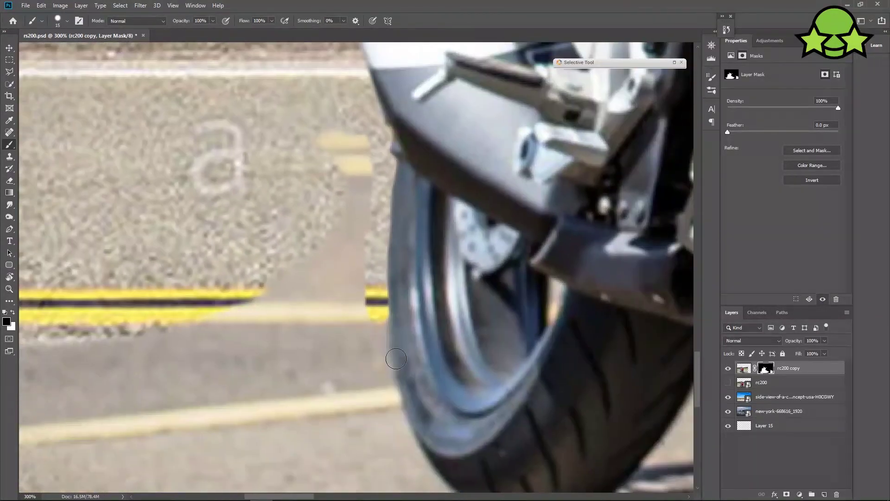
Extend the masked strip further down the rear tyre and along the upper side of the old photo's painted line
{"action": "mouse_move", "coordinate": [387, 391]}
{"action": "left_mouse_down"}
{"action": "mouse_move", "coordinate": [323, 403]}
{"action": "mouse_move", "coordinate": [392, 396]}
{"action": "left_mouse_up"}
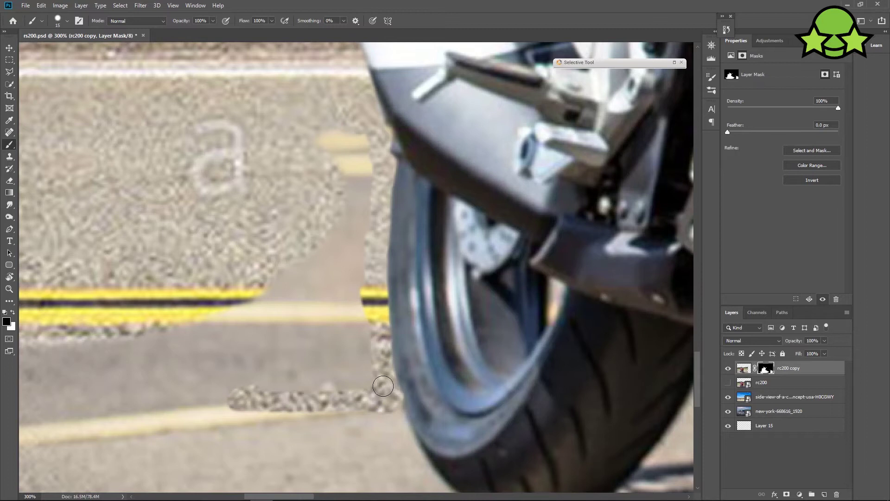
{"action": "key", "text": "ctrl+minus"}
{"action": "key", "text": "ctrl+minus"}
{"action": "key", "text": "ctrl+minus"}
{"action": "key", "text": "ctrl+minus"}
{"action": "key", "text": "ctrl+plus"}
{"action": "key", "text": "ctrl+plus"}
{"action": "key", "text": "ctrl+plus"}
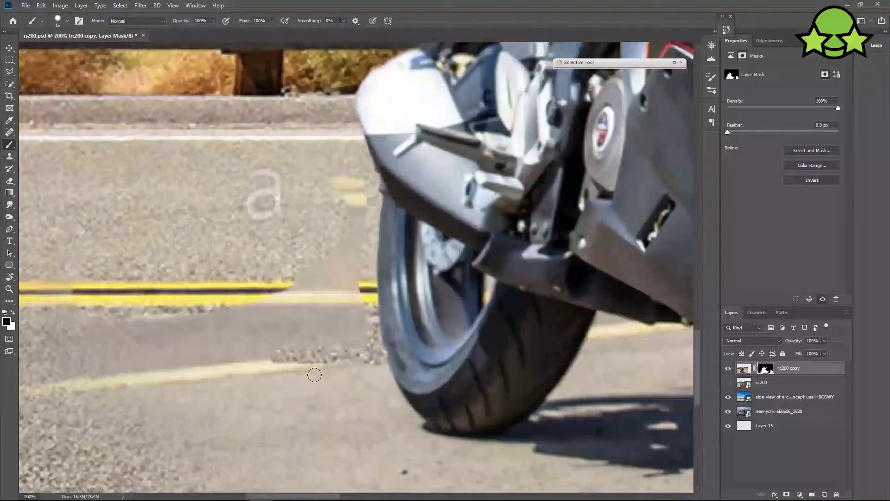
Mask out the remaining old asphalt and painted line around and in front of the rear tyre with a 70 px brush
{"action": "left_click_drag", "start_coordinate": [346, 200], "coordinate": [359, 178]}
{"action": "mouse_move", "coordinate": [362, 227]}
{"action": "left_mouse_down"}
{"action": "mouse_move", "coordinate": [358, 326]}
{"action": "mouse_move", "coordinate": [336, 262]}
{"action": "mouse_move", "coordinate": [315, 333]}
{"action": "mouse_move", "coordinate": [217, 331]}
{"action": "left_mouse_up"}
{"action": "mouse_move", "coordinate": [289, 316]}
{"action": "left_mouse_down"}
{"action": "mouse_move", "coordinate": [139, 334]}
{"action": "mouse_move", "coordinate": [288, 371]}
{"action": "mouse_move", "coordinate": [69, 352]}
{"action": "mouse_move", "coordinate": [274, 491]}
{"action": "mouse_move", "coordinate": [136, 319]}
{"action": "left_mouse_up"}
{"action": "mouse_move", "coordinate": [89, 388]}
{"action": "left_mouse_down"}
{"action": "mouse_move", "coordinate": [429, 419]}
{"action": "mouse_move", "coordinate": [649, 410]}
{"action": "left_mouse_up"}
{"action": "right_click", "coordinate": [220, 417]}
{"action": "right_click", "coordinate": [273, 364]}
{"action": "left_click", "coordinate": [383, 392]}
{"action": "mouse_move", "coordinate": [149, 357]}
{"action": "left_mouse_down"}
{"action": "mouse_move", "coordinate": [252, 379]}
{"action": "mouse_move", "coordinate": [167, 357]}
{"action": "mouse_move", "coordinate": [576, 384]}
{"action": "left_mouse_up"}
{"action": "mouse_move", "coordinate": [139, 306]}
{"action": "left_mouse_down"}
{"action": "mouse_move", "coordinate": [269, 298]}
{"action": "mouse_move", "coordinate": [390, 339]}
{"action": "left_mouse_up"}
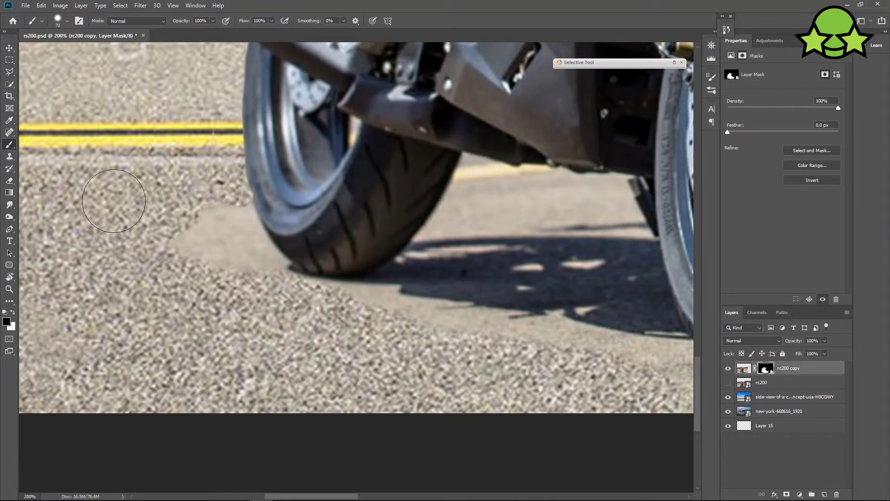
{"action": "mouse_move", "coordinate": [184, 229]}
{"action": "left_mouse_down"}
{"action": "mouse_move", "coordinate": [209, 214]}
{"action": "mouse_move", "coordinate": [234, 264]}
{"action": "mouse_move", "coordinate": [216, 205]}
{"action": "left_mouse_up"}
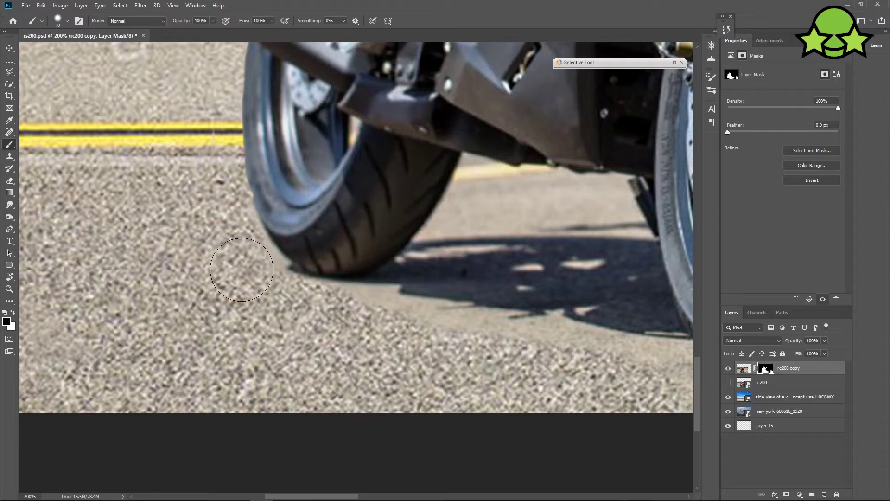
With a 200 px brush, mask out the old ground beyond the front tyre and its shadow to reveal the desert road
{"action": "key", "text": "ctrl+minus"}
{"action": "key", "text": "ctrl+minus"}
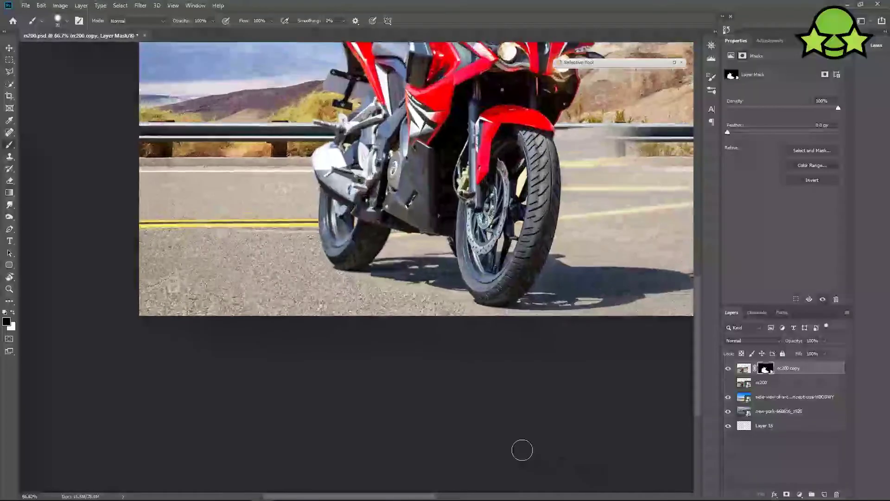
{"action": "scroll", "coordinate": [334, 365], "scroll_direction": "right", "scroll_amount": 5}
{"action": "key", "text": "bracketright"}
{"action": "key", "text": "bracketright"}
{"action": "key", "text": "bracketright"}
{"action": "key", "text": "bracketright"}
{"action": "mouse_move", "coordinate": [511, 243]}
{"action": "left_mouse_down"}
{"action": "mouse_move", "coordinate": [393, 176]}
{"action": "mouse_move", "coordinate": [453, 242]}
{"action": "mouse_move", "coordinate": [553, 242]}
{"action": "left_mouse_up"}
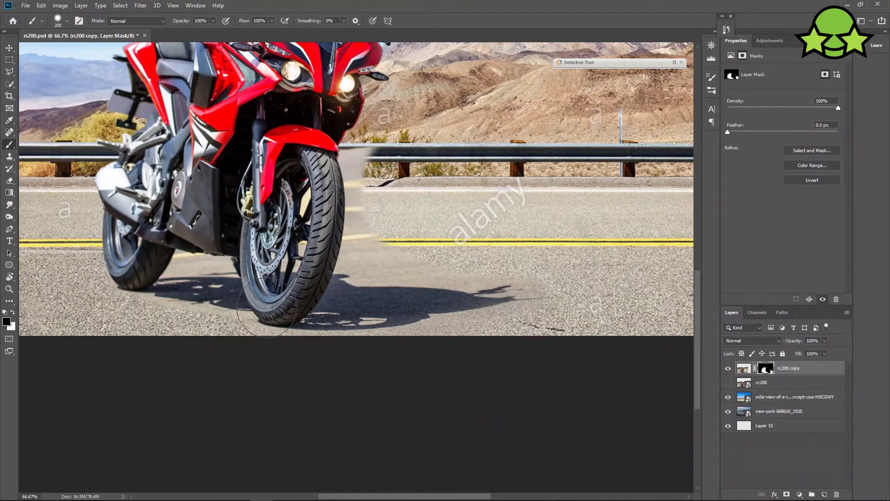
{"action": "key", "text": "ctrl+minus"}
{"action": "key", "text": "ctrl+minus"}
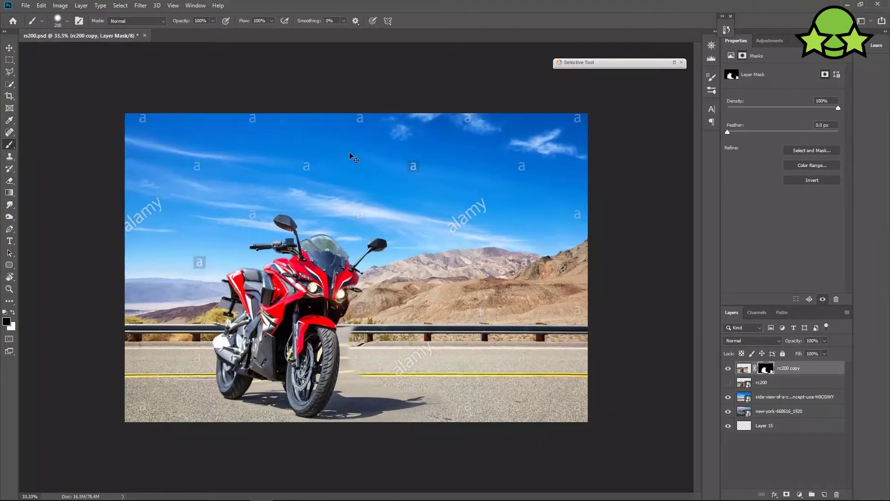
Reduce the brush size to 40 px for the strip of old asphalt beside the front tyre
{"action": "key", "text": "ctrl+plus"}
{"action": "scroll", "coordinate": [360, 159], "scroll_direction": "down", "scroll_amount": 2}
{"action": "key", "text": "ctrl+plus"}
{"action": "key", "text": "ctrl+plus"}
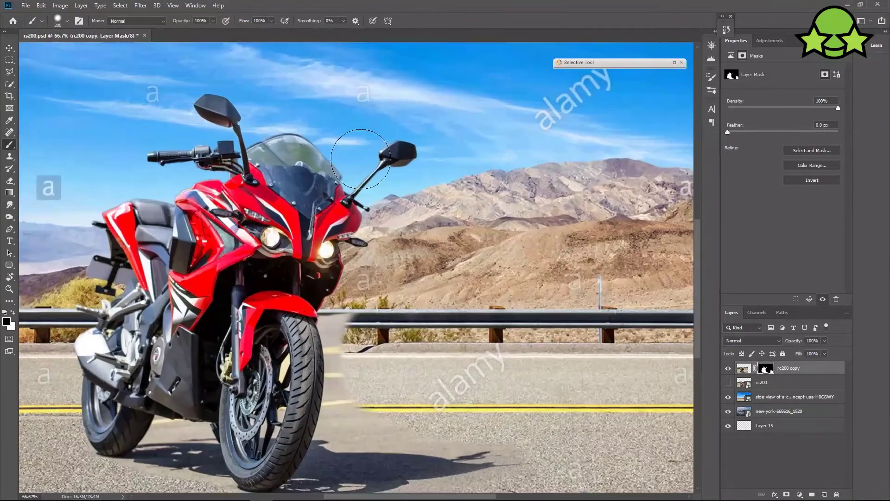
{"action": "left_click_drag", "start_coordinate": [354, 307], "coordinate": [455, 217]}
{"action": "key", "text": "bracketleft"}
{"action": "key", "text": "bracketleft"}
{"action": "key", "text": "bracketleft"}
{"action": "key", "text": "bracketleft"}
{"action": "key", "text": "bracketleft"}
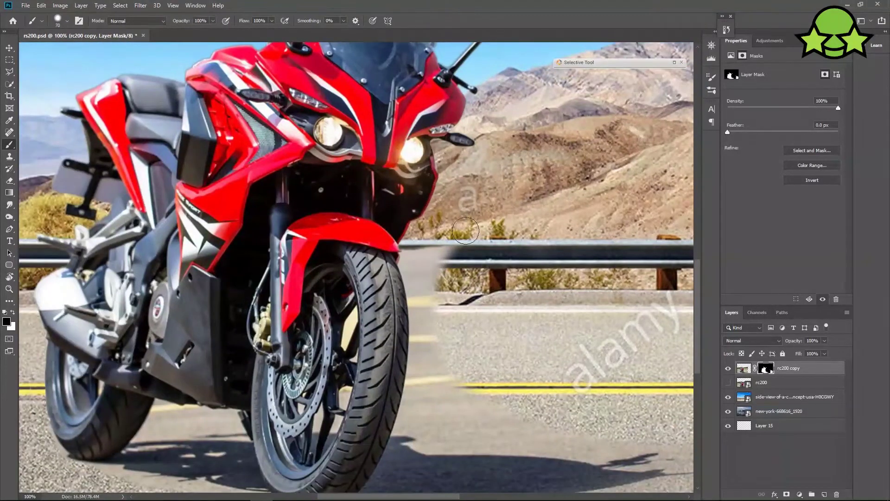
{"action": "key", "text": "ctrl+plus"}
{"action": "mouse_move", "coordinate": [526, 234]}
{"action": "left_mouse_down"}
{"action": "mouse_move", "coordinate": [483, 205]}
{"action": "mouse_move", "coordinate": [456, 123]}
{"action": "mouse_move", "coordinate": [414, 234]}
{"action": "left_mouse_up"}
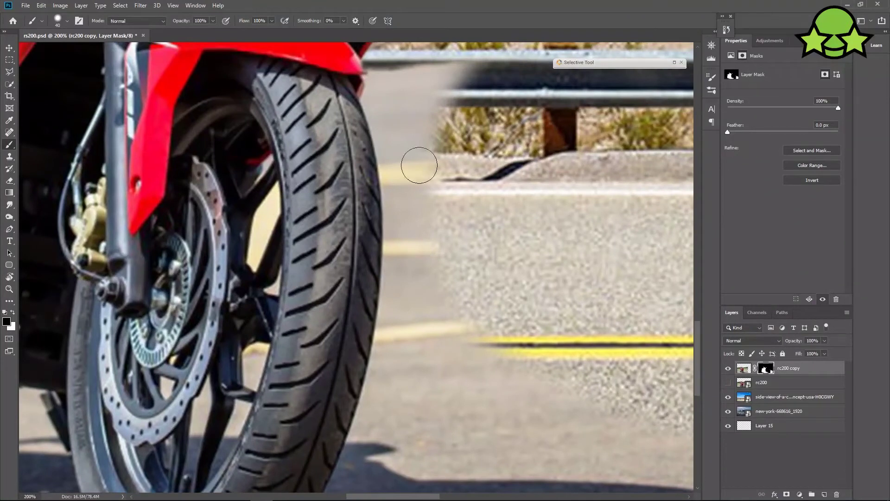
{"action": "key", "text": "ctrl+minus"}
{"action": "key", "text": "ctrl+minus"}
{"action": "key", "text": "ctrl+minus"}
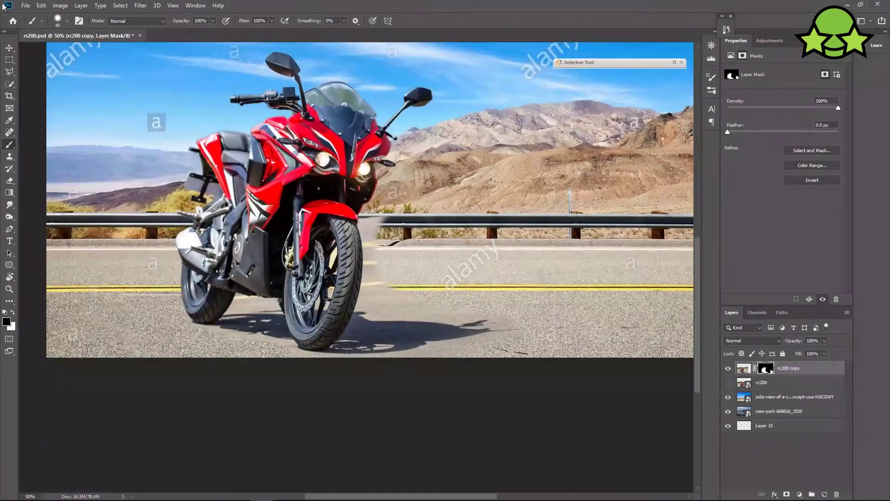
{"action": "left_click", "coordinate": [9, 47]}
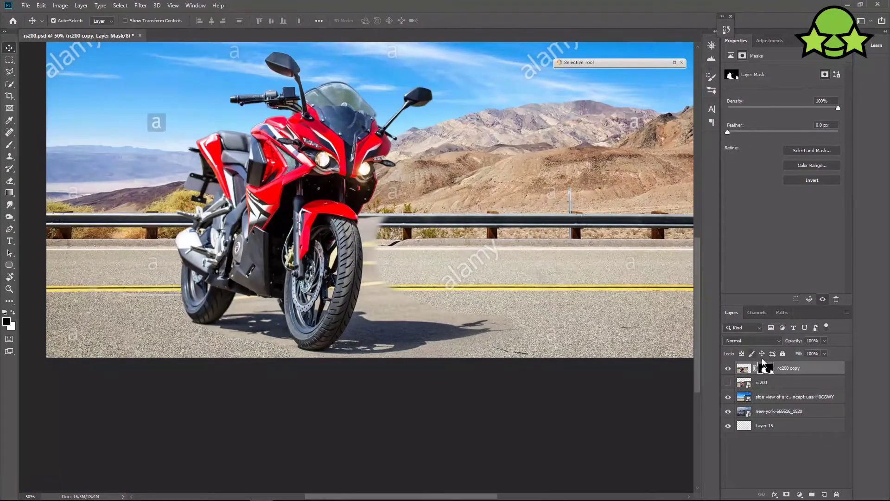
{"action": "left_click", "coordinate": [789, 397]}
{"action": "left_click", "coordinate": [770, 40]}
{"action": "left_click", "coordinate": [757, 63]}
{"action": "key", "text": "ctrl+plus"}
{"action": "key", "text": "ctrl+plus"}
{"action": "key", "text": "ctrl+plus"}
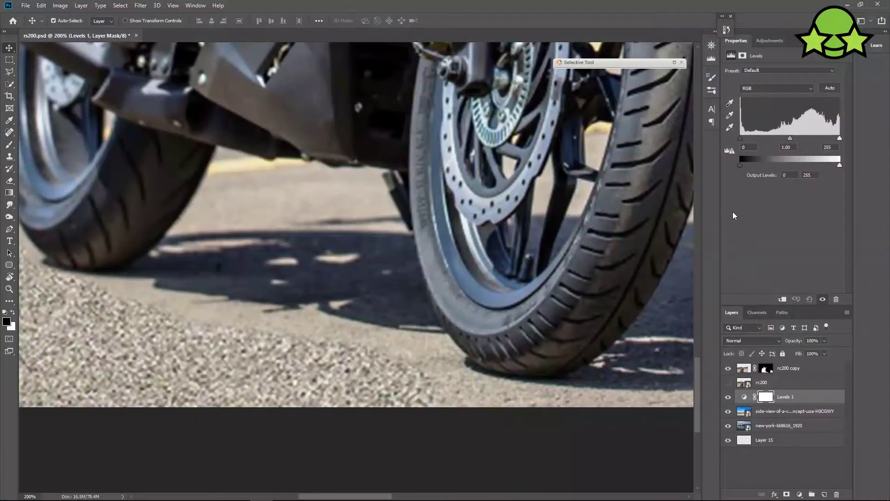
{"action": "left_click_drag", "start_coordinate": [783, 138], "coordinate": [780, 141]}
{"action": "key", "text": "ctrl+minus"}
{"action": "key", "text": "ctrl+minus"}
{"action": "key", "text": "ctrl+minus"}
{"action": "key", "text": "Delete"}
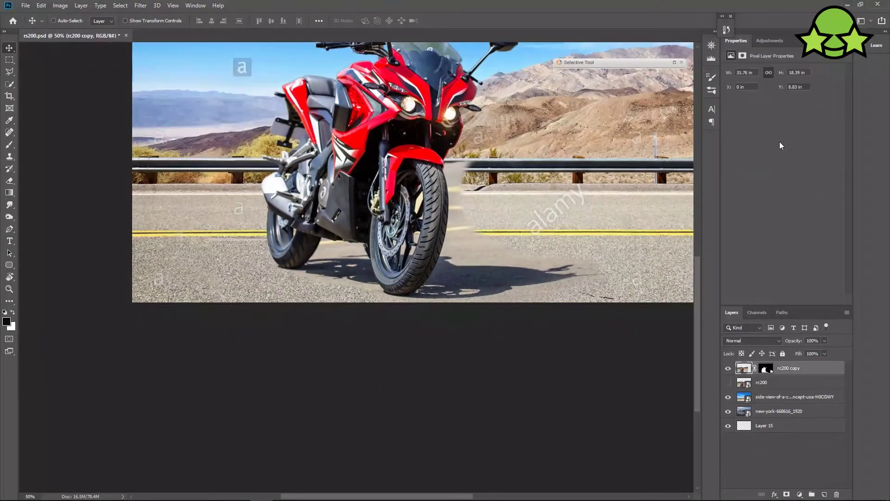
Add a Levels adjustment above the desert road layer and set its RGB midtones to 1.53
{"action": "left_click", "coordinate": [766, 397]}
{"action": "left_click", "coordinate": [762, 40]}
{"action": "left_click", "coordinate": [756, 62]}
{"action": "left_click_drag", "start_coordinate": [791, 138], "coordinate": [761, 143]}
{"action": "key", "text": "ctrl+z"}
{"action": "key", "text": "ctrl+plus"}
{"action": "key", "text": "ctrl+plus"}
{"action": "key", "text": "ctrl+plus"}
{"action": "key", "text": "ctrl+plus"}
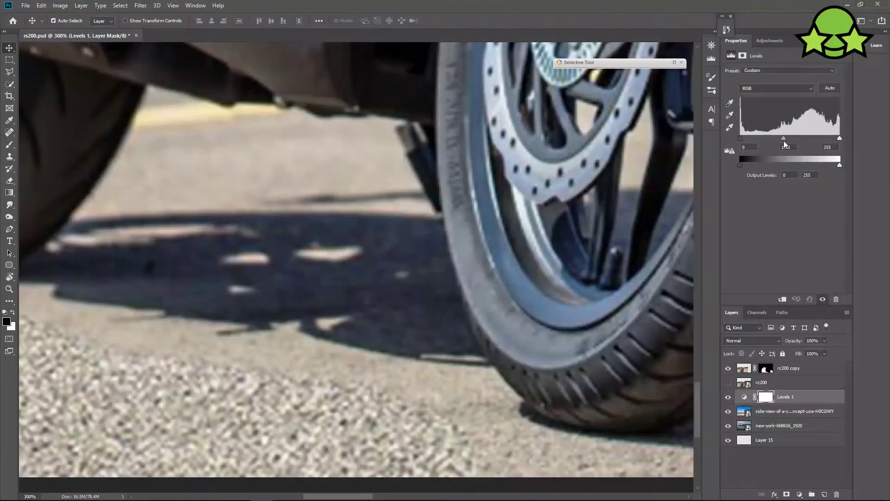
{"action": "left_click_drag", "start_coordinate": [784, 140], "coordinate": [778, 144]}
{"action": "key", "text": "ctrl+minus"}
{"action": "key", "text": "ctrl+minus"}
{"action": "key", "text": "ctrl+minus"}
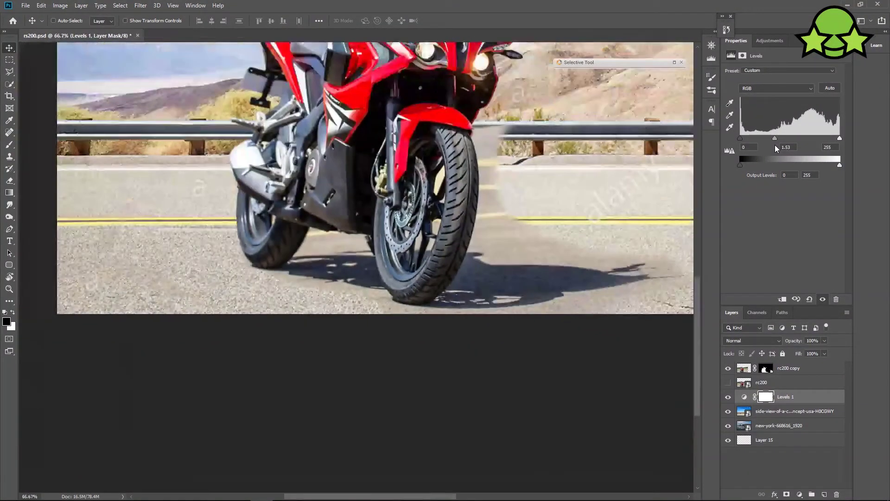
Set the Levels adjustment's Red channel midtones to 1.05 to warm the desert road
{"action": "left_click", "coordinate": [771, 103]}
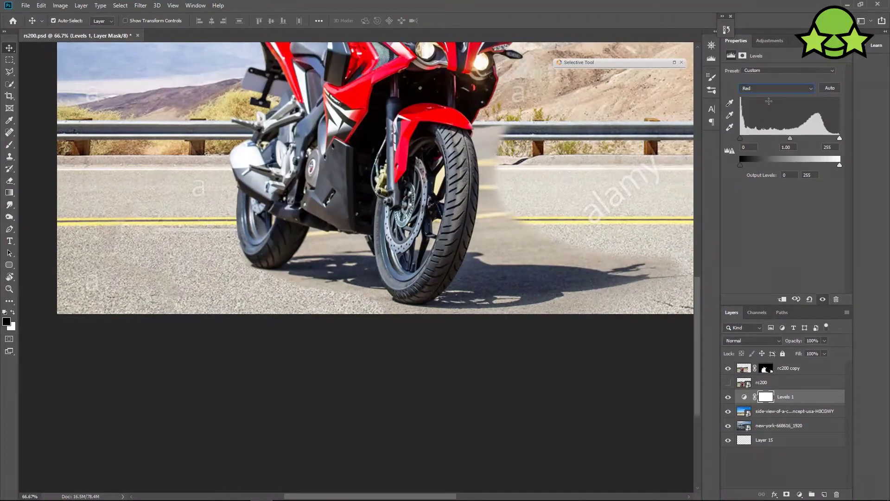
{"action": "left_click", "coordinate": [772, 90]}
{"action": "left_click", "coordinate": [499, 8]}
{"action": "key", "text": "ctrl+plus"}
{"action": "key", "text": "ctrl+plus"}
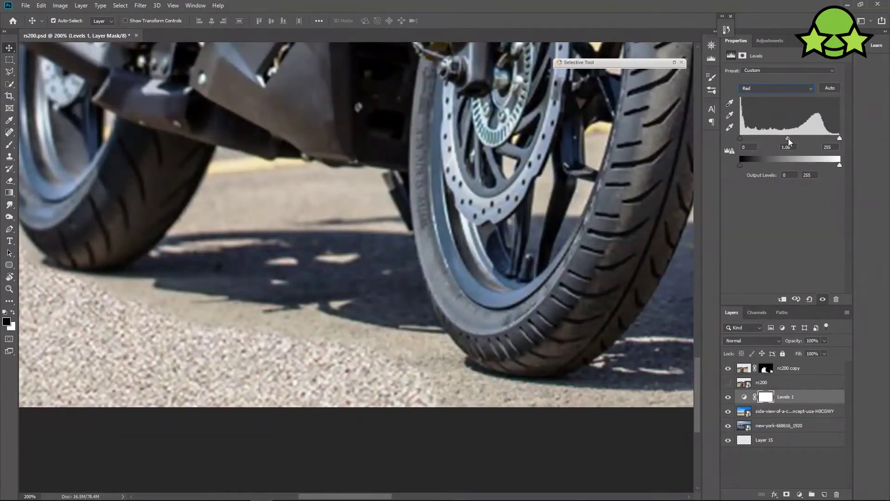
Set the Levels adjustment's Blue channel midtones to 0.89 and save the document
{"action": "left_click", "coordinate": [772, 88]}
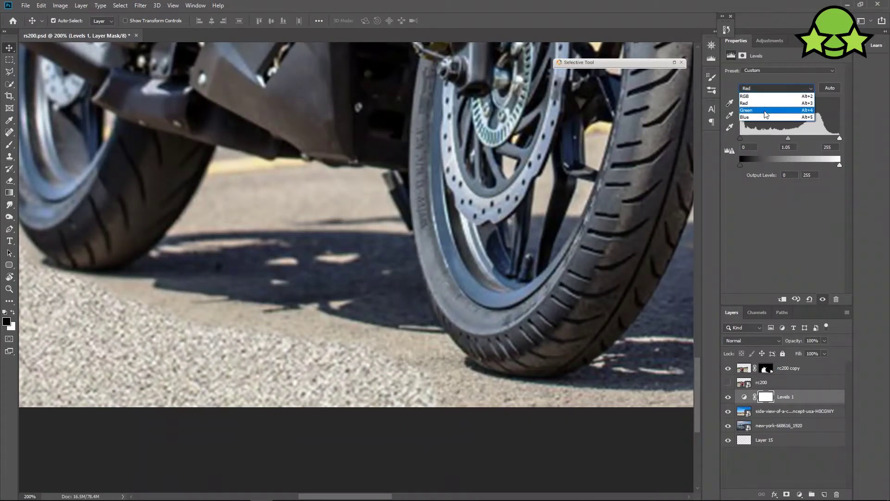
{"action": "left_click", "coordinate": [772, 118]}
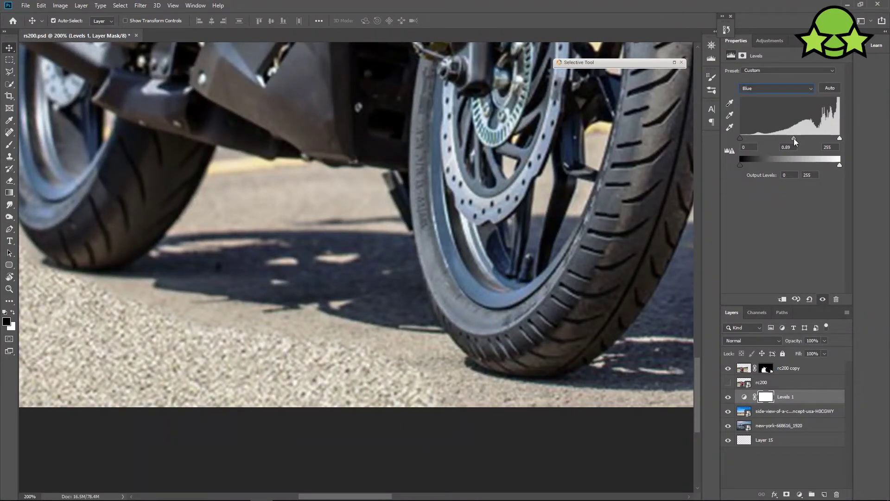
{"action": "key", "text": "ctrl+minus"}
{"action": "key", "text": "ctrl+minus"}
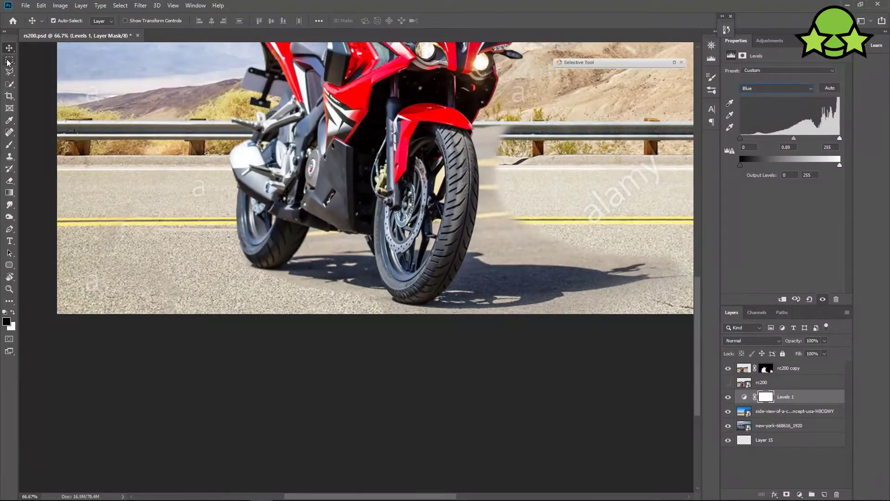
{"action": "key", "text": "ctrl+s"}
Draw a Pen path from the front fender's tip down along the front tyre's outer edge
{"action": "key", "text": "ctrl+plus"}
{"action": "key", "text": "ctrl+plus"}
{"action": "left_click_drag", "start_coordinate": [333, 232], "coordinate": [220, 324]}
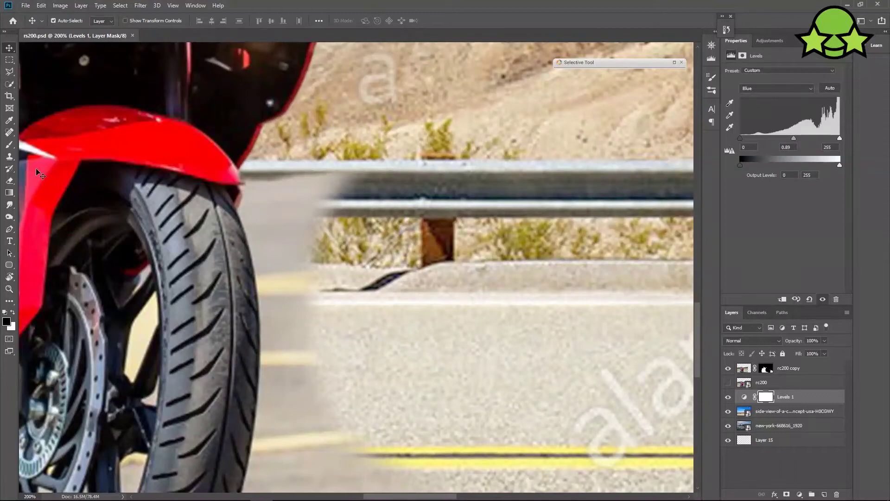
{"action": "left_click", "coordinate": [9, 228]}
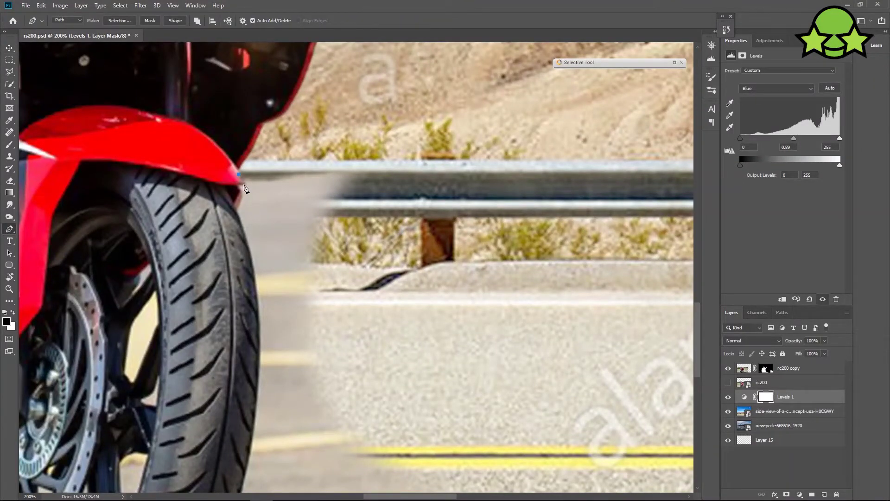
{"action": "left_click_drag", "start_coordinate": [262, 298], "coordinate": [270, 219]}
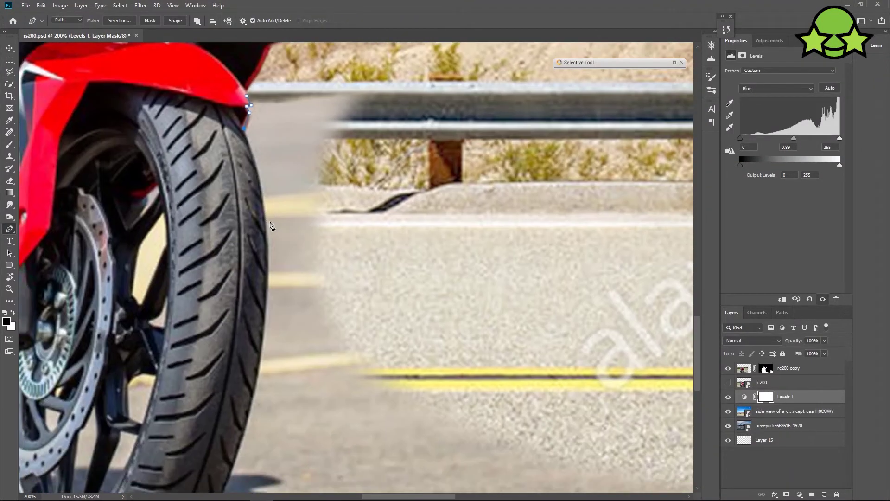
{"action": "left_click_drag", "start_coordinate": [266, 300], "coordinate": [267, 300]}
{"action": "left_click_drag", "start_coordinate": [254, 419], "coordinate": [301, 302]}
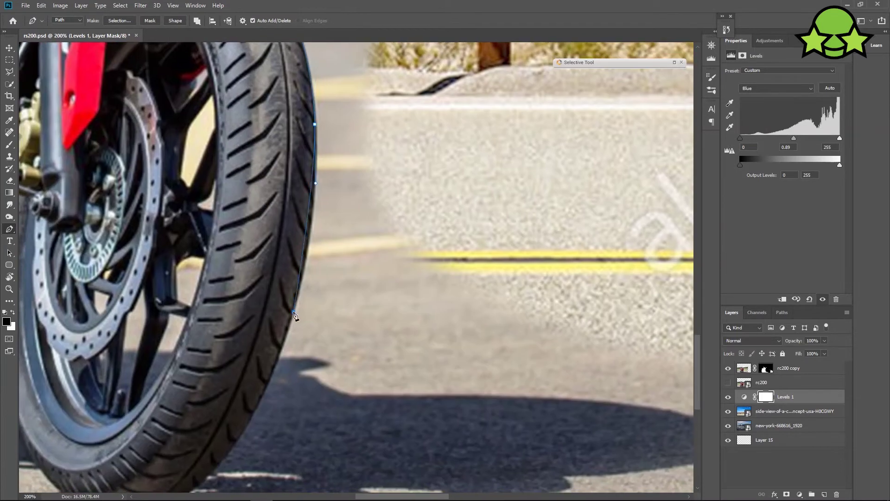
Continue the Pen path along the upper edge of the front wheel's shadow and around past its tip
{"action": "left_click_drag", "start_coordinate": [543, 383], "coordinate": [634, 383]}
{"action": "left_click_drag", "start_coordinate": [647, 383], "coordinate": [387, 312]}
{"action": "left_click_drag", "start_coordinate": [463, 323], "coordinate": [537, 292]}
{"action": "left_click_drag", "start_coordinate": [553, 264], "coordinate": [508, 227]}
{"action": "key", "text": "ctrl+minus"}
{"action": "key", "text": "ctrl+minus"}
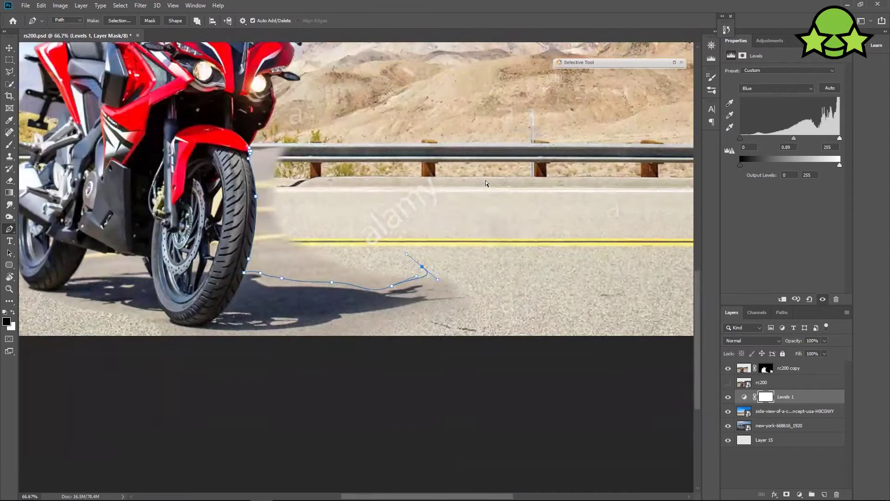
Turn the path into a feathered selection, fill it with black on the rc200 copy layer mask, and save
{"action": "left_click", "coordinate": [120, 5]}
{"action": "mouse_move", "coordinate": [179, 137]}
{"action": "left_click", "coordinate": [222, 172]}
{"action": "key", "text": "Return"}
{"action": "left_click", "coordinate": [764, 370]}
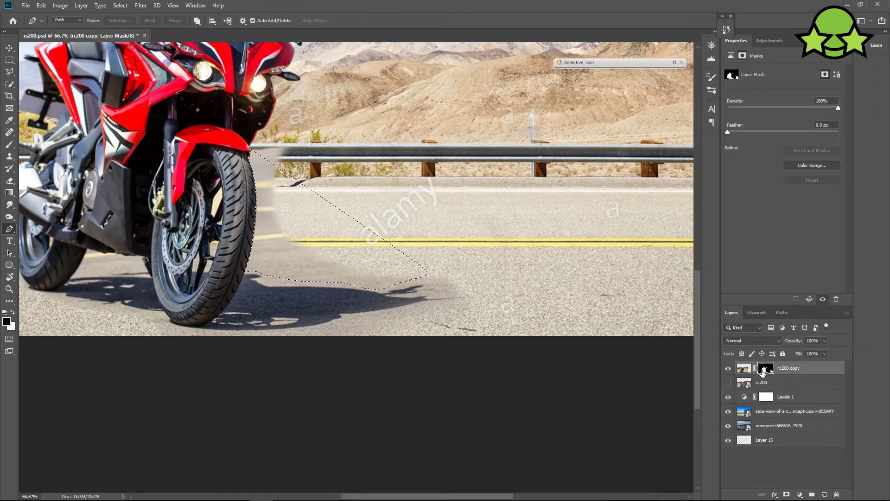
{"action": "key", "text": "alt+BackSpace"}
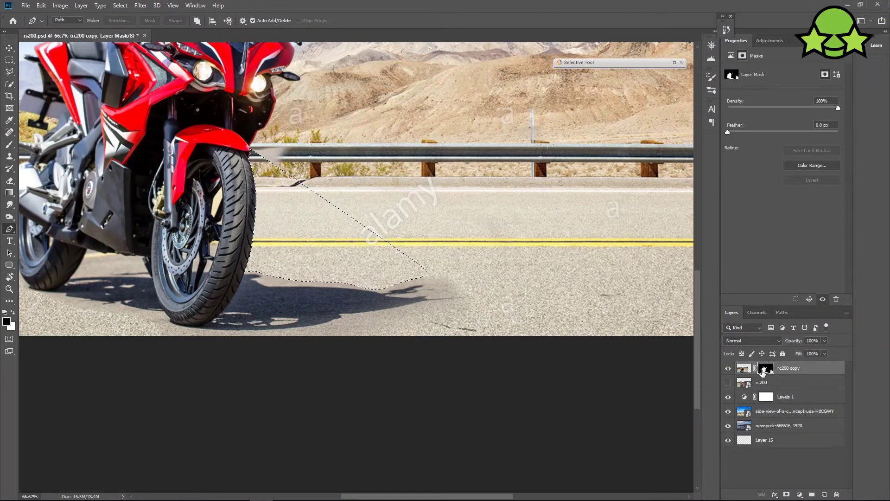
{"action": "key", "text": "ctrl+s"}
Mask the old asphalt where the front tyre's outer edge meets its shadow with a 40 px brush
{"action": "key", "text": "ctrl+plus"}
{"action": "left_click_drag", "start_coordinate": [185, 204], "coordinate": [506, 353]}
{"action": "key", "text": "ctrl+plus"}
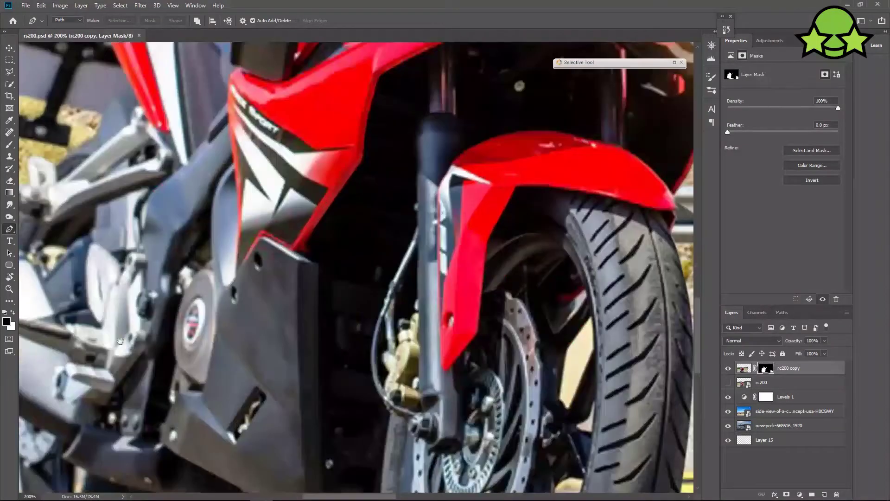
{"action": "left_click_drag", "start_coordinate": [107, 468], "coordinate": [234, 138]}
{"action": "left_click_drag", "start_coordinate": [318, 214], "coordinate": [110, 205]}
{"action": "left_click_drag", "start_coordinate": [259, 258], "coordinate": [134, 222]}
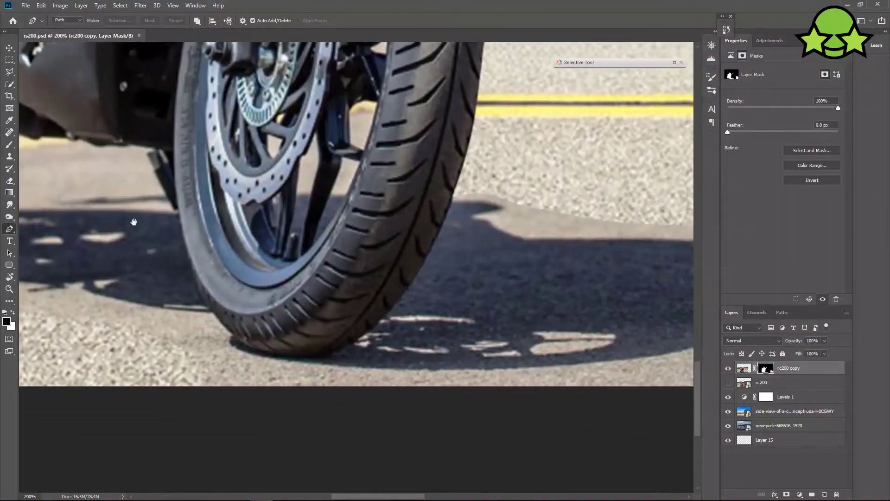
{"action": "key", "text": "ctrl+minus"}
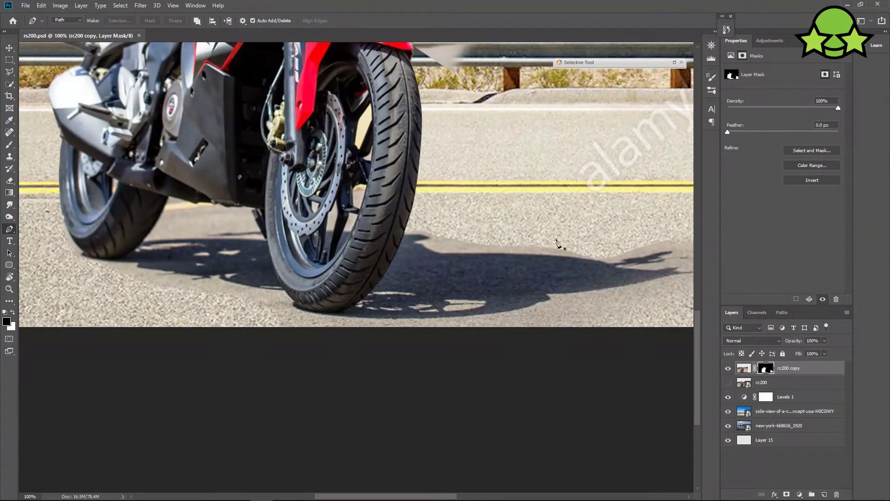
{"action": "left_click", "coordinate": [9, 144]}
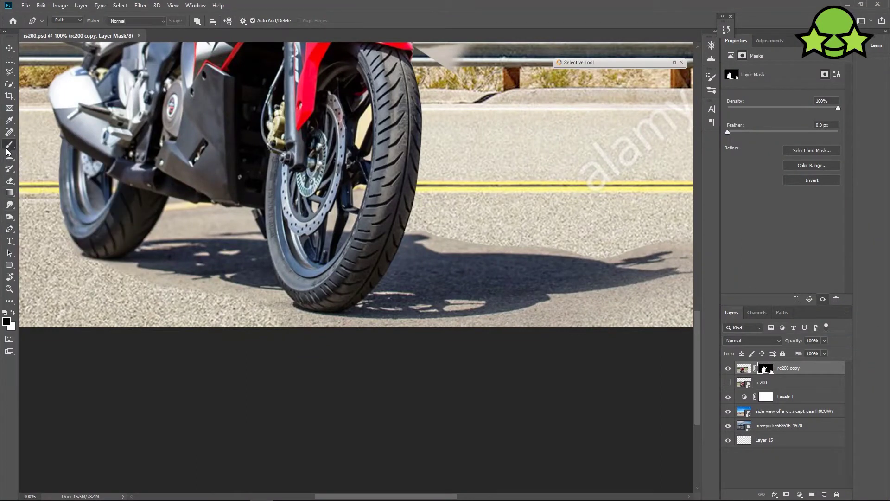
{"action": "right_click", "coordinate": [578, 239]}
{"action": "key", "text": "Return"}
{"action": "key", "text": "ctrl+plus"}
{"action": "key", "text": "ctrl+plus"}
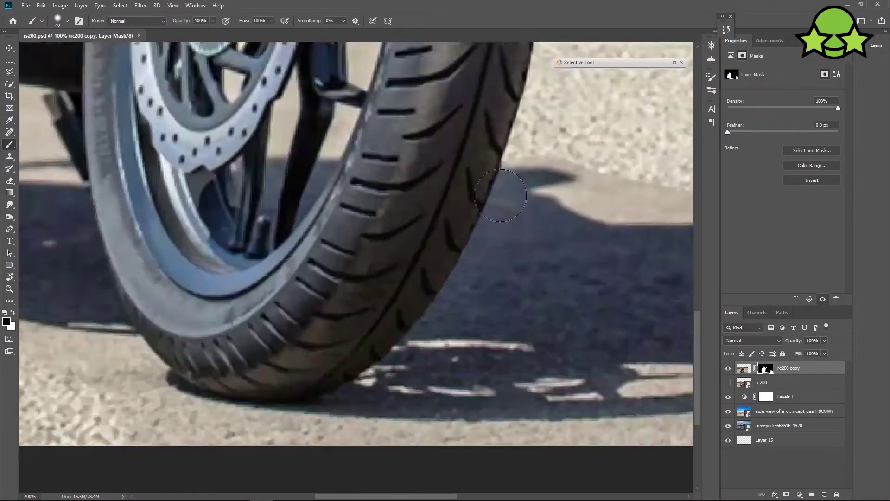
{"action": "left_click_drag", "start_coordinate": [480, 193], "coordinate": [515, 204]}
Paint away the leftover old asphalt fringe along the upper edge and tip of the front wheel's shadow
{"action": "left_click_drag", "start_coordinate": [558, 224], "coordinate": [360, 241]}
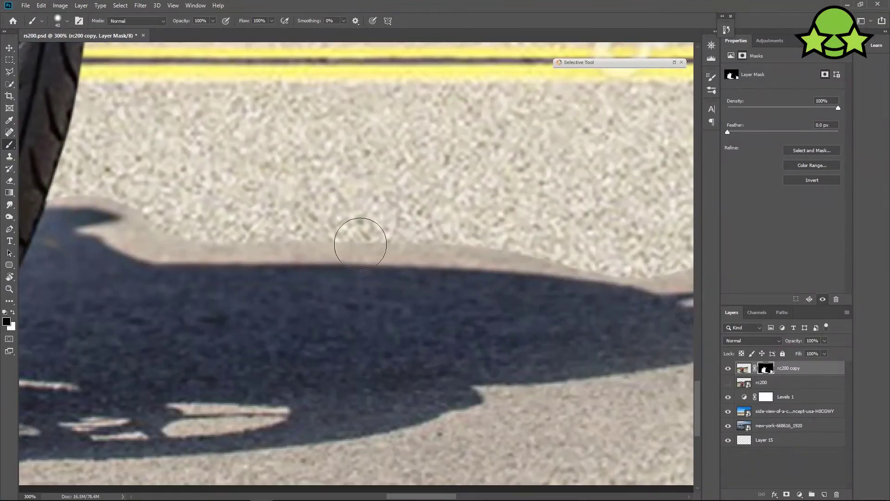
{"action": "mouse_move", "coordinate": [258, 221]}
{"action": "left_mouse_down"}
{"action": "mouse_move", "coordinate": [489, 220]}
{"action": "mouse_move", "coordinate": [566, 232]}
{"action": "mouse_move", "coordinate": [370, 209]}
{"action": "left_mouse_up"}
{"action": "mouse_move", "coordinate": [311, 225]}
{"action": "left_mouse_down"}
{"action": "mouse_move", "coordinate": [459, 238]}
{"action": "mouse_move", "coordinate": [641, 197]}
{"action": "left_mouse_up"}
{"action": "left_click_drag", "start_coordinate": [662, 261], "coordinate": [520, 245]}
{"action": "mouse_move", "coordinate": [517, 194]}
{"action": "left_mouse_down"}
{"action": "mouse_move", "coordinate": [574, 243]}
{"action": "mouse_move", "coordinate": [541, 326]}
{"action": "left_mouse_up"}
{"action": "left_click_drag", "start_coordinate": [329, 388], "coordinate": [476, 313]}
{"action": "mouse_move", "coordinate": [476, 315]}
{"action": "left_mouse_down"}
{"action": "mouse_move", "coordinate": [113, 385]}
{"action": "mouse_move", "coordinate": [528, 343]}
{"action": "left_mouse_up"}
Mask out the old asphalt below the shadow between the two wheels, working toward the rear tyre's base
{"action": "left_click_drag", "start_coordinate": [39, 338], "coordinate": [448, 367]}
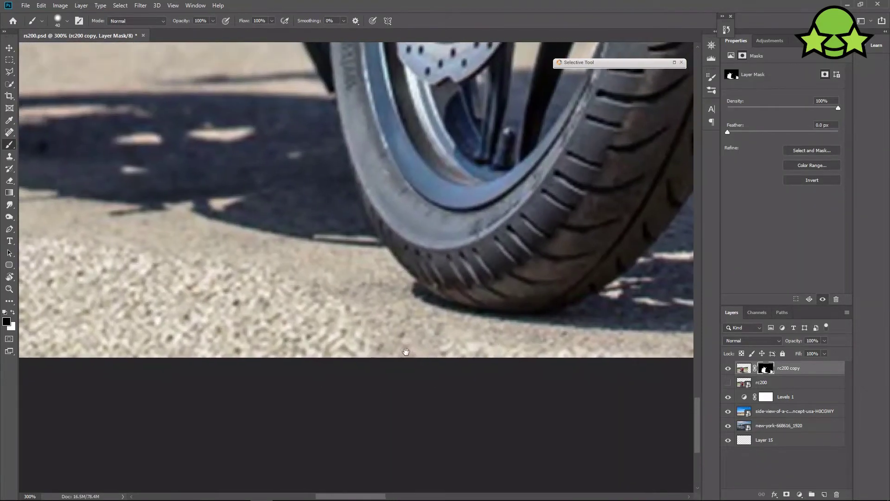
{"action": "left_click_drag", "start_coordinate": [307, 287], "coordinate": [100, 250]}
{"action": "left_click_drag", "start_coordinate": [93, 254], "coordinate": [409, 323]}
{"action": "left_click_drag", "start_coordinate": [402, 320], "coordinate": [149, 257]}
{"action": "key", "text": "ctrl+minus"}
{"action": "key", "text": "ctrl+minus"}
{"action": "key", "text": "ctrl+minus"}
{"action": "key", "text": "ctrl+plus"}
{"action": "key", "text": "ctrl+plus"}
{"action": "key", "text": "ctrl+plus"}
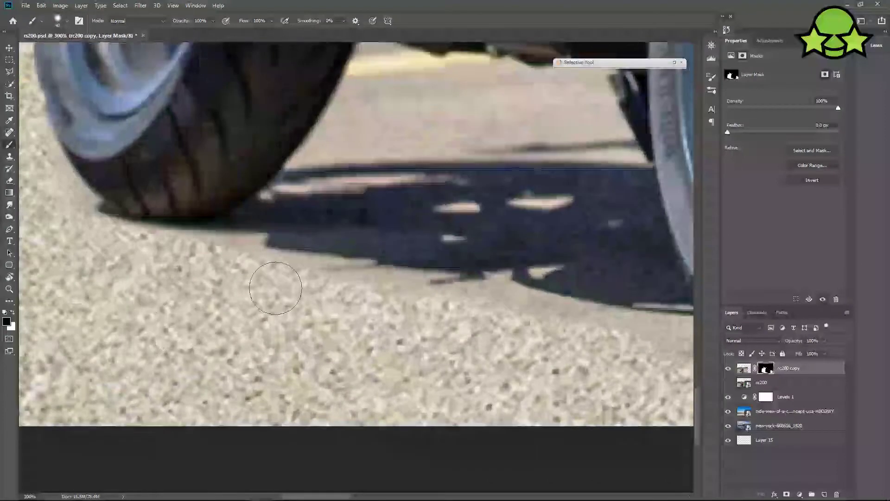
{"action": "left_click_drag", "start_coordinate": [176, 324], "coordinate": [128, 431]}
{"action": "mouse_move", "coordinate": [321, 215]}
{"action": "left_mouse_down"}
{"action": "mouse_move", "coordinate": [357, 188]}
{"action": "mouse_move", "coordinate": [332, 191]}
{"action": "mouse_move", "coordinate": [516, 203]}
{"action": "mouse_move", "coordinate": [510, 232]}
{"action": "mouse_move", "coordinate": [305, 222]}
{"action": "mouse_move", "coordinate": [550, 245]}
{"action": "mouse_move", "coordinate": [297, 251]}
{"action": "mouse_move", "coordinate": [318, 258]}
{"action": "left_mouse_up"}
Try to soften the remaining asphalt around the front wheel's shadow on the mask with a 200 px brush at 16% opacity
{"action": "key", "text": "ctrl+minus"}
{"action": "key", "text": "ctrl+minus"}
{"action": "key", "text": "ctrl+minus"}
{"action": "key", "text": "ctrl+minus"}
{"action": "key", "text": "ctrl+minus"}
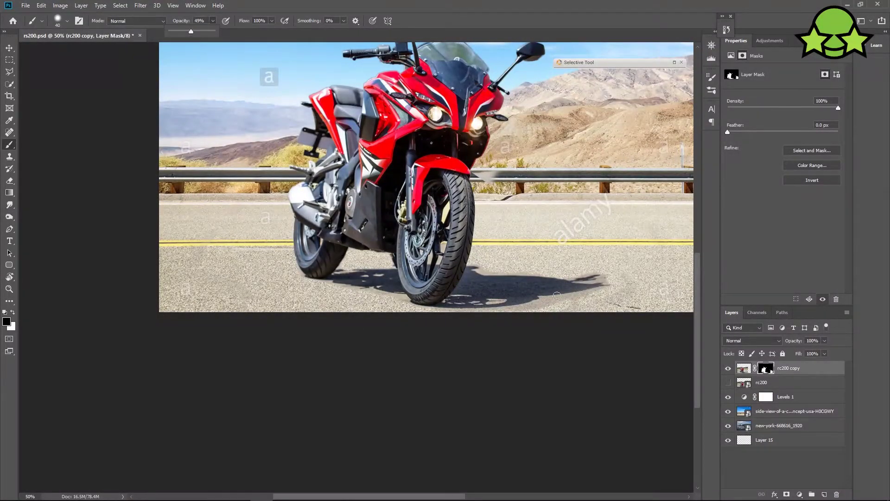
{"action": "key", "text": "bracketright"}
{"action": "key", "text": "bracketright"}
{"action": "key", "text": "bracketright"}
{"action": "key", "text": "bracketright"}
{"action": "key", "text": "bracketright"}
{"action": "key", "text": "bracketright"}
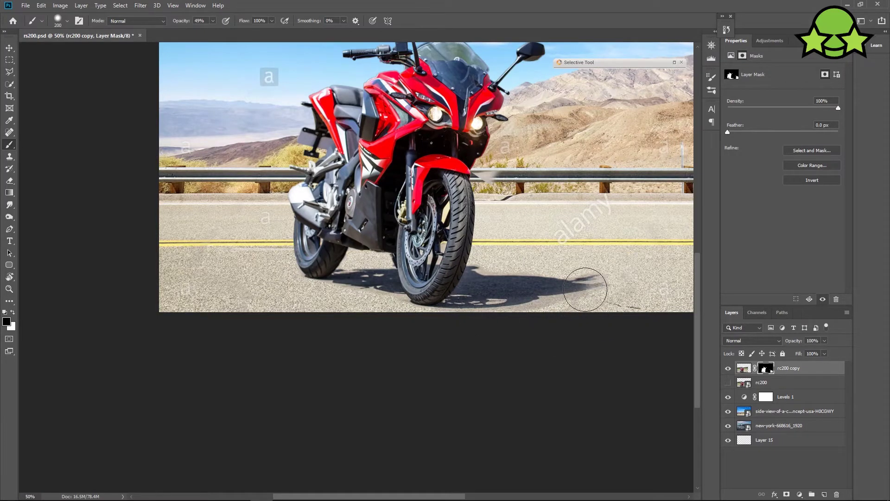
{"action": "left_click", "coordinate": [213, 21]}
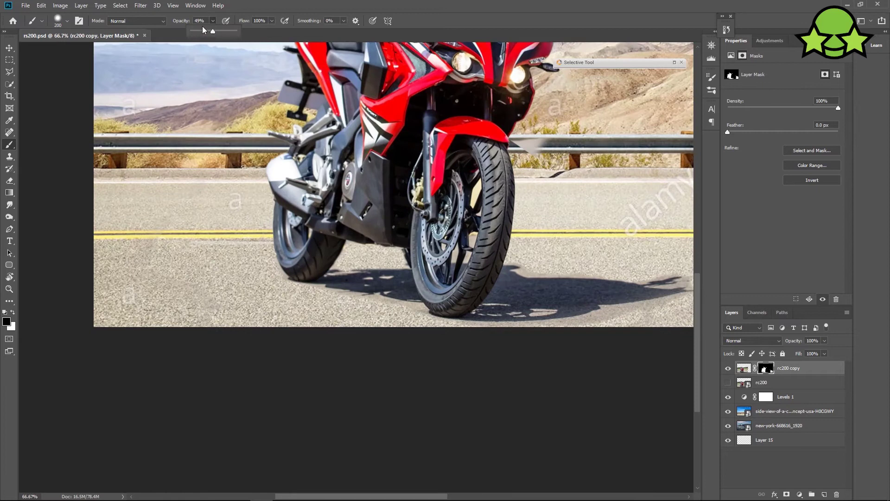
{"action": "left_click", "coordinate": [575, 333]}
{"action": "left_click_drag", "start_coordinate": [633, 332], "coordinate": [521, 376]}
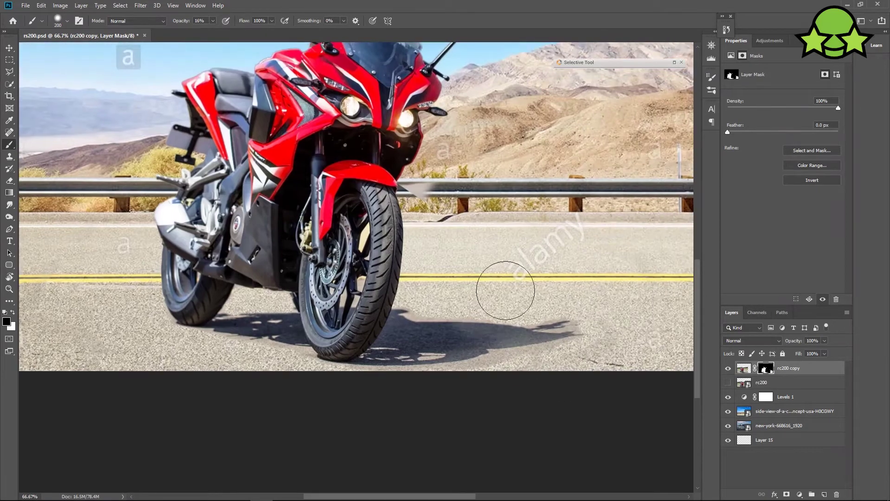
{"action": "key", "text": "ctrl+z"}
{"action": "key", "text": "ctrl+z"}
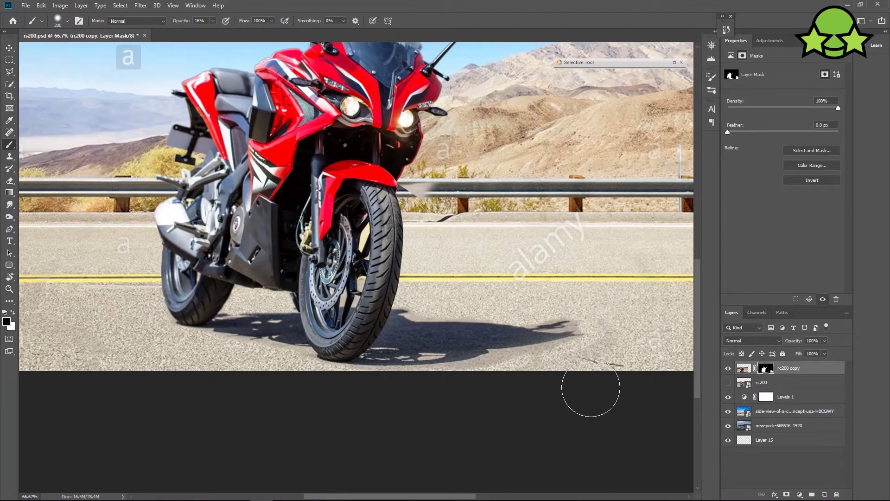
Compare the composite with and without the Levels 1 adjustment, and check the whole image
{"action": "left_click", "coordinate": [728, 398]}
{"action": "left_click", "coordinate": [729, 398]}
{"action": "key", "text": "v"}
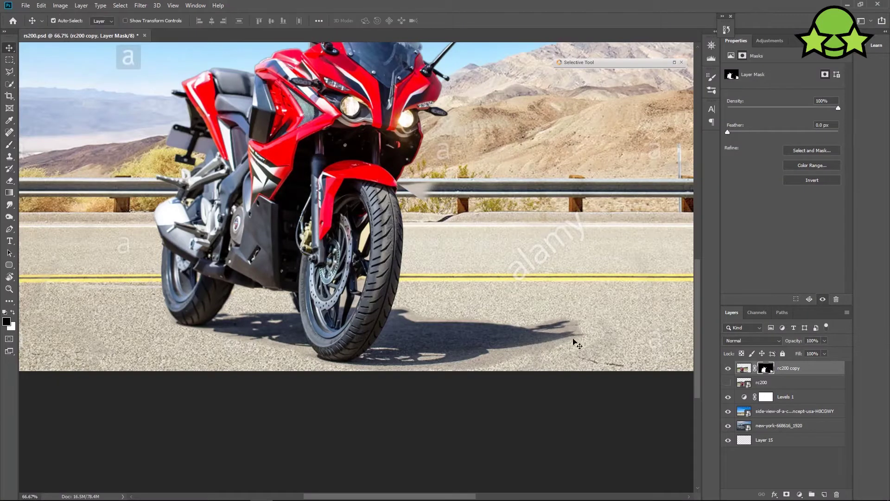
{"action": "key", "text": "ctrl+minus"}
{"action": "key", "text": "ctrl+minus"}
{"action": "key", "text": "ctrl+minus"}
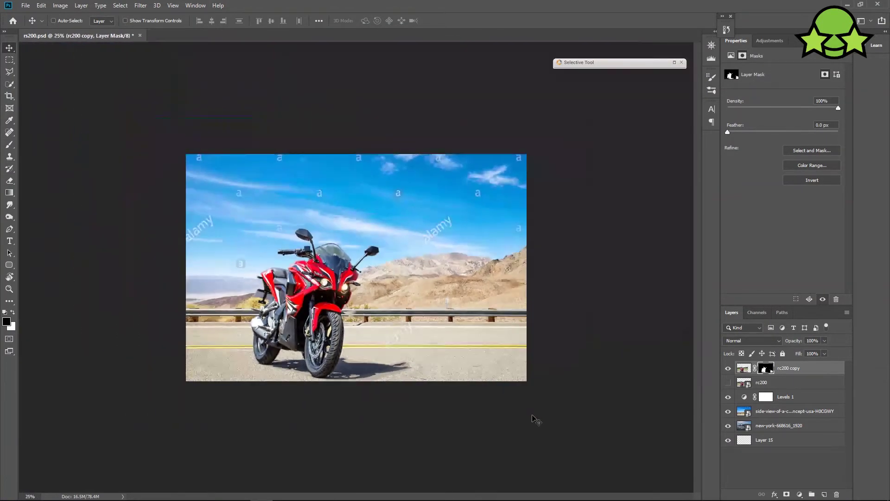
Mask out the leftover grey patch over the guardrail beside the front fender with a 60 px brush at 100% hardness and opacity
{"action": "key", "text": "ctrl+plus"}
{"action": "key", "text": "ctrl+plus"}
{"action": "scroll", "coordinate": [366, 438], "scroll_direction": "down", "scroll_amount": 3}
{"action": "key", "text": "ctrl+plus"}
{"action": "key", "text": "ctrl+plus"}
{"action": "key", "text": "ctrl+plus"}
{"action": "key", "text": "ctrl+plus"}
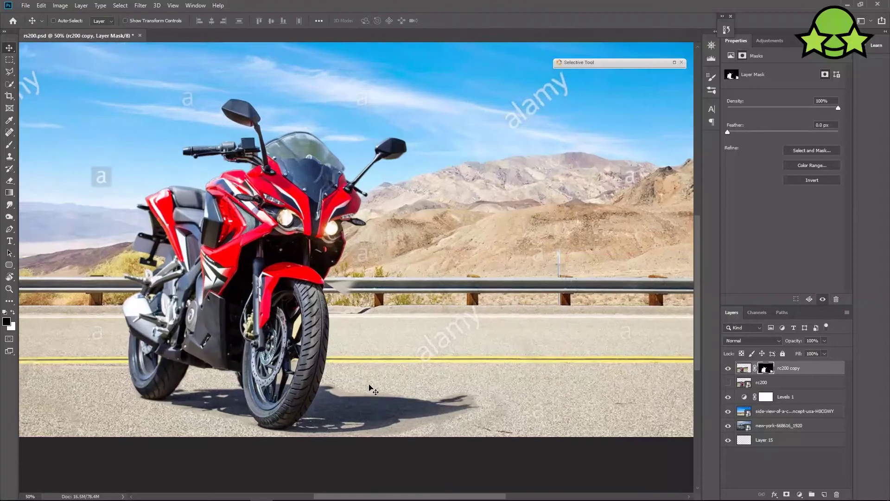
{"action": "key", "text": "b"}
{"action": "right_click", "coordinate": [377, 332]}
{"action": "left_click_drag", "start_coordinate": [447, 378], "coordinate": [482, 379]}
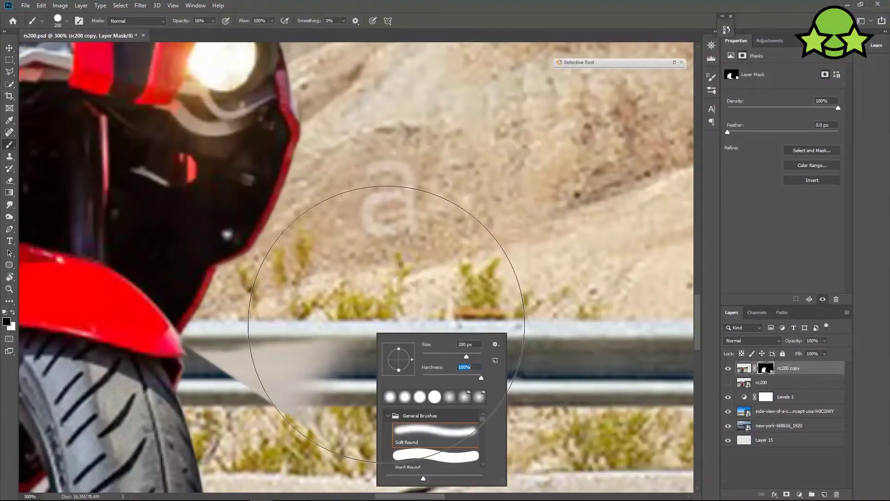
{"action": "key", "text": "Return"}
{"action": "key", "text": "bracketleft"}
{"action": "key", "text": "bracketleft"}
{"action": "key", "text": "bracketleft"}
{"action": "key", "text": "bracketleft"}
{"action": "key", "text": "bracketleft"}
{"action": "key", "text": "bracketleft"}
{"action": "key", "text": "bracketleft"}
{"action": "key", "text": "bracketleft"}
{"action": "key", "text": "bracketleft"}
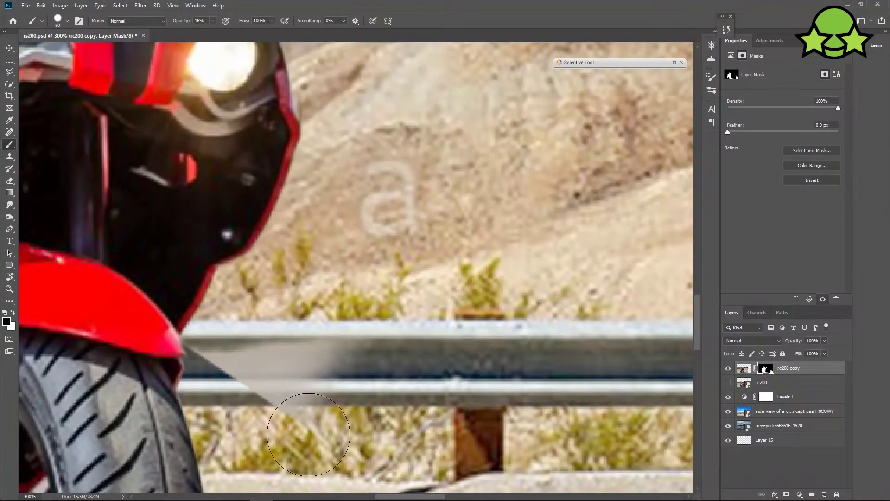
{"action": "left_click_drag", "start_coordinate": [213, 21], "coordinate": [334, 34]}
{"action": "mouse_move", "coordinate": [279, 320]}
{"action": "left_mouse_down"}
{"action": "mouse_move", "coordinate": [249, 329]}
{"action": "mouse_move", "coordinate": [309, 397]}
{"action": "mouse_move", "coordinate": [235, 337]}
{"action": "mouse_move", "coordinate": [325, 431]}
{"action": "left_mouse_up"}
On the side-view country road layer, start a Pen path along the guardrail's top edge and post tops, from the image's left edge to the motorcycle
{"action": "key", "text": "ctrl+minus"}
{"action": "key", "text": "ctrl+minus"}
{"action": "key", "text": "ctrl+minus"}
{"action": "key", "text": "ctrl+minus"}
{"action": "scroll", "coordinate": [358, 477], "scroll_direction": "down", "scroll_amount": 3}
{"action": "key", "text": "ctrl+minus"}
{"action": "key", "text": "ctrl+minus"}
{"action": "key", "text": "v"}
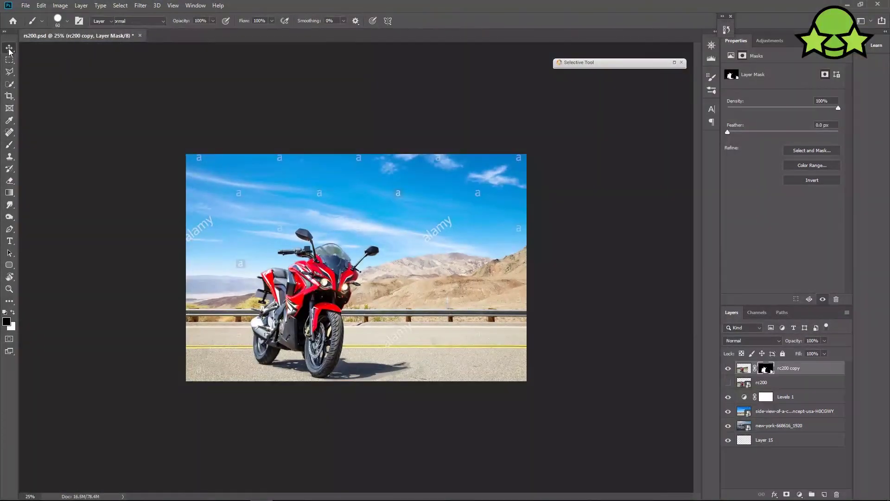
{"action": "key", "text": "ctrl+plus"}
{"action": "left_click", "coordinate": [781, 413]}
{"action": "key", "text": "p"}
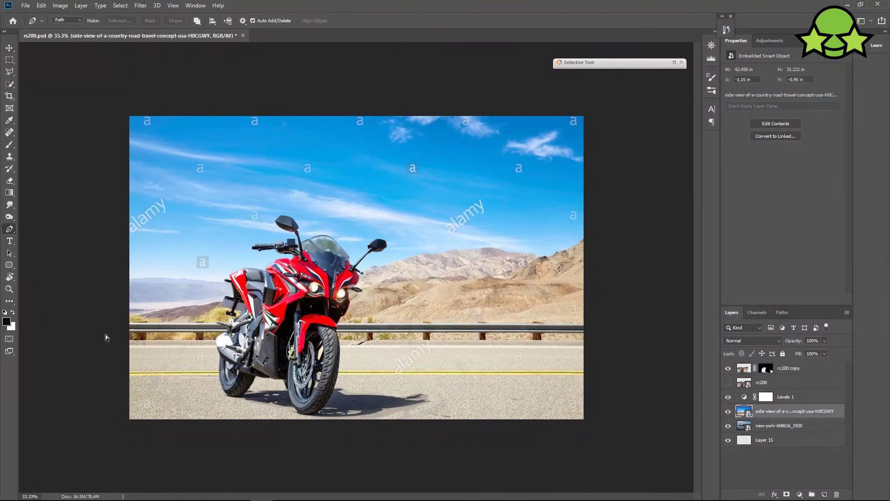
{"action": "scroll", "coordinate": [105, 334], "scroll_direction": "up", "scroll_amount": 2}
{"action": "key", "text": "ctrl+plus"}
{"action": "key", "text": "ctrl+plus"}
{"action": "left_click_drag", "start_coordinate": [186, 397], "coordinate": [392, 311]}
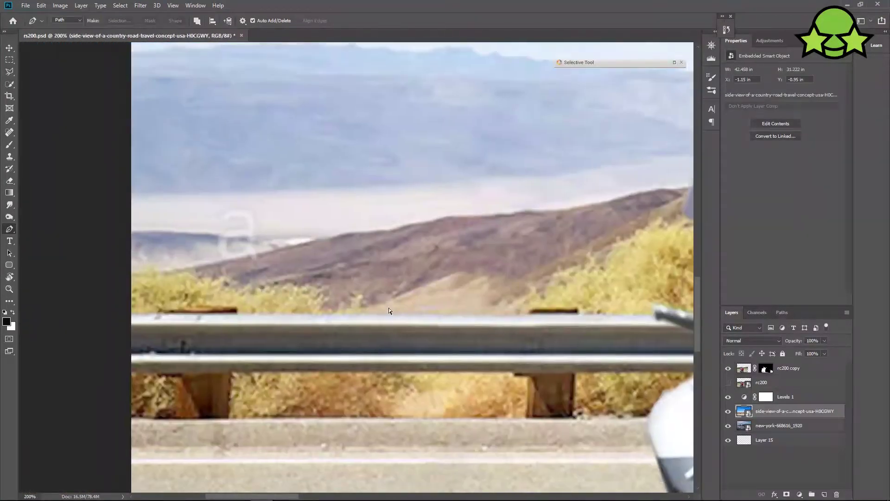
{"action": "key", "text": "ctrl+minus"}
{"action": "scroll", "coordinate": [374, 303], "scroll_direction": "down", "scroll_amount": 1}
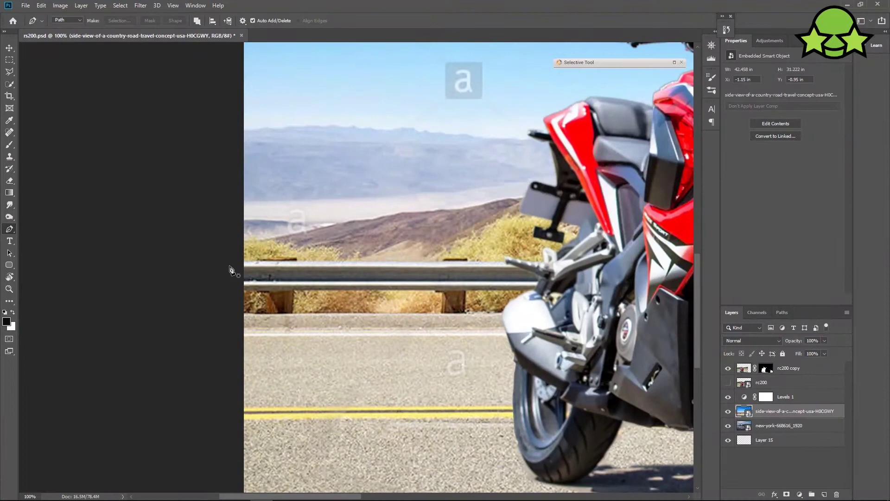
{"action": "scroll", "coordinate": [236, 264], "scroll_direction": "down", "scroll_amount": 3}
{"action": "scroll", "coordinate": [236, 263], "scroll_direction": "up", "scroll_amount": 4}
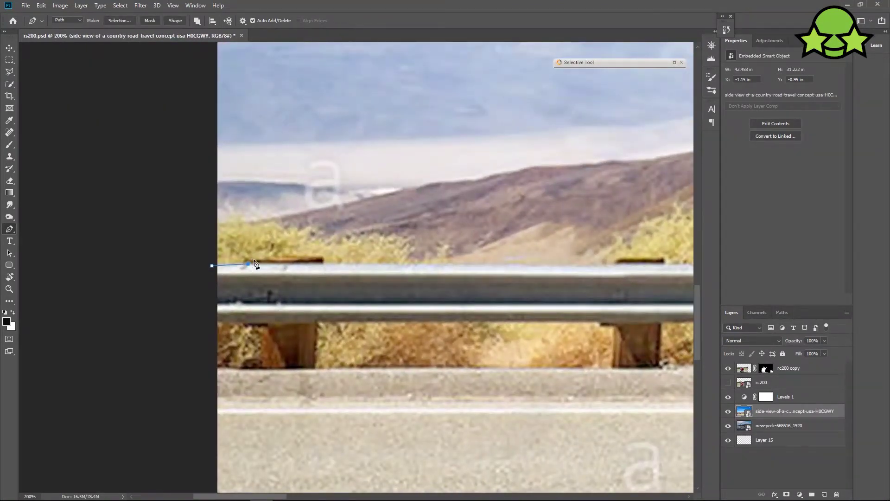
{"action": "left_click", "coordinate": [614, 265]}
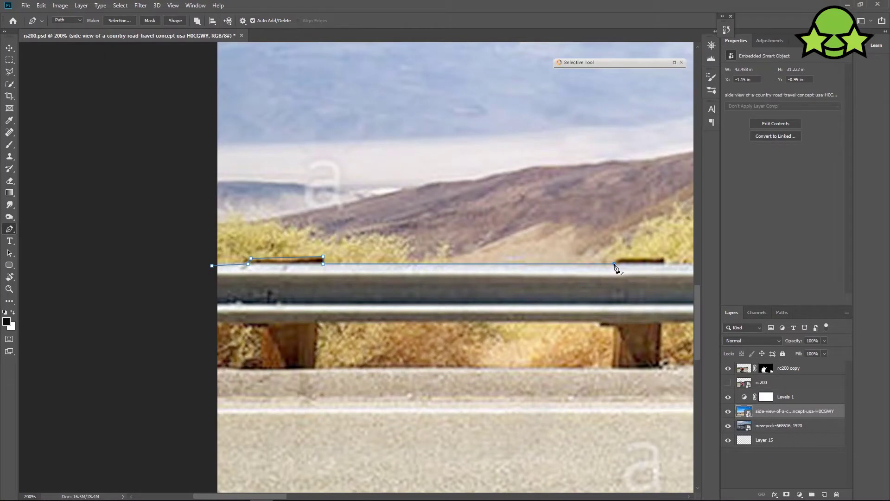
{"action": "left_click_drag", "start_coordinate": [544, 299], "coordinate": [158, 324]}
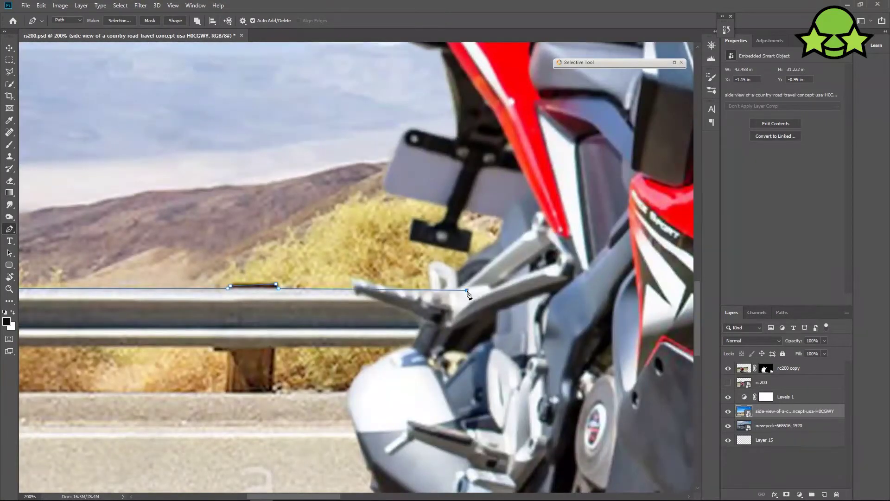
{"action": "left_click_drag", "start_coordinate": [467, 291], "coordinate": [140, 304]}
Hide the rc200 copy layer and continue the path along the guardrail around the post top beside the yellow bush
{"action": "key", "text": "ctrl+minus"}
{"action": "key", "text": "ctrl+minus"}
{"action": "key", "text": "ctrl+minus"}
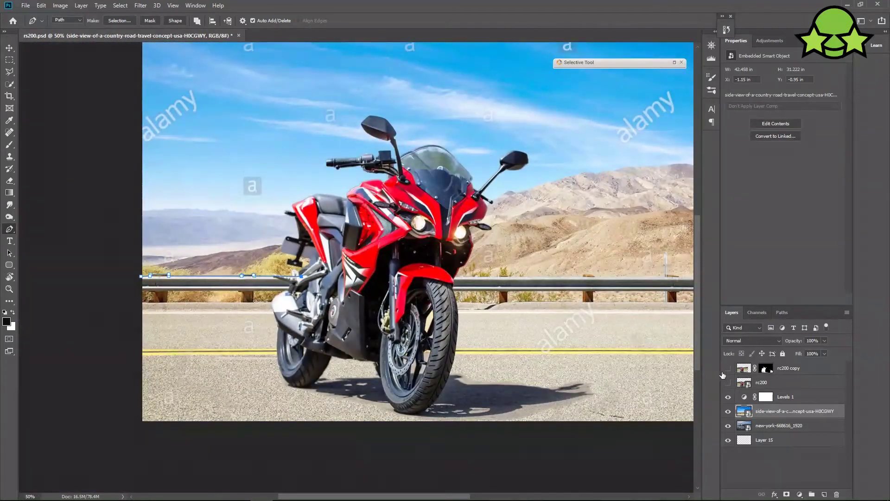
{"action": "key", "text": "ctrl+plus"}
{"action": "key", "text": "ctrl+plus"}
{"action": "key", "text": "ctrl+plus"}
{"action": "key", "text": "ctrl+plus"}
{"action": "left_click_drag", "start_coordinate": [464, 366], "coordinate": [669, 376]}
{"action": "left_click", "coordinate": [391, 332]}
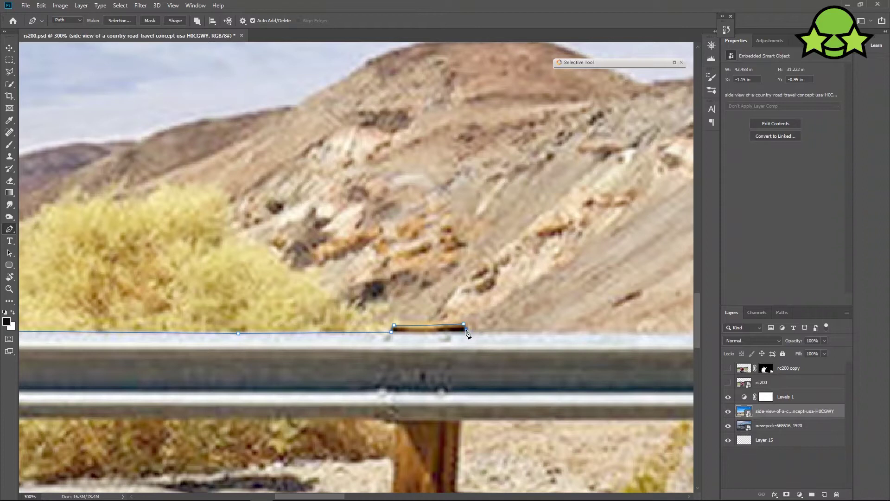
{"action": "left_click_drag", "start_coordinate": [468, 333], "coordinate": [268, 327]}
{"action": "left_click", "coordinate": [611, 329]}
{"action": "left_click_drag", "start_coordinate": [649, 355], "coordinate": [315, 361]}
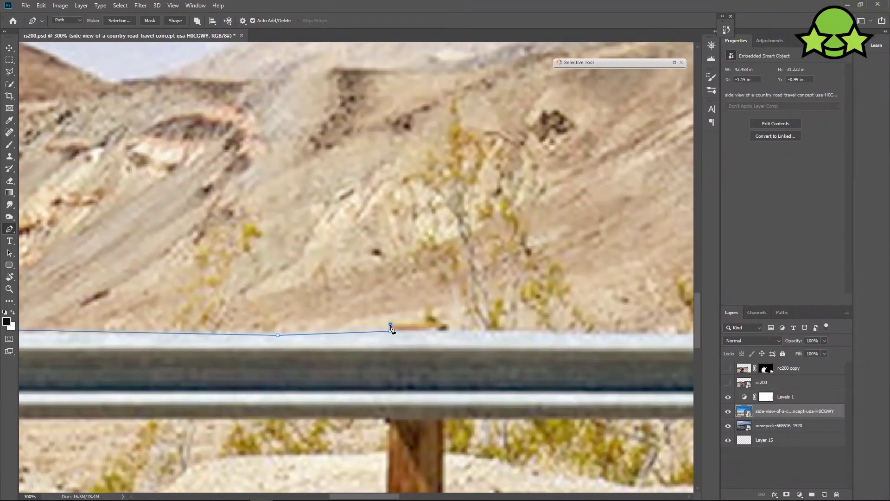
Extend the path along the guardrail's upper edge, outlining the wooden post tops in front of the sandy hills
{"action": "left_click_drag", "start_coordinate": [490, 347], "coordinate": [89, 347]}
{"action": "left_click", "coordinate": [304, 336]}
{"action": "left_click", "coordinate": [492, 336]}
{"action": "left_click", "coordinate": [541, 331]}
{"action": "left_click_drag", "start_coordinate": [561, 345], "coordinate": [334, 345]}
{"action": "left_click", "coordinate": [630, 331]}
{"action": "left_click_drag", "start_coordinate": [682, 354], "coordinate": [419, 352]}
{"action": "left_click", "coordinate": [504, 332]}
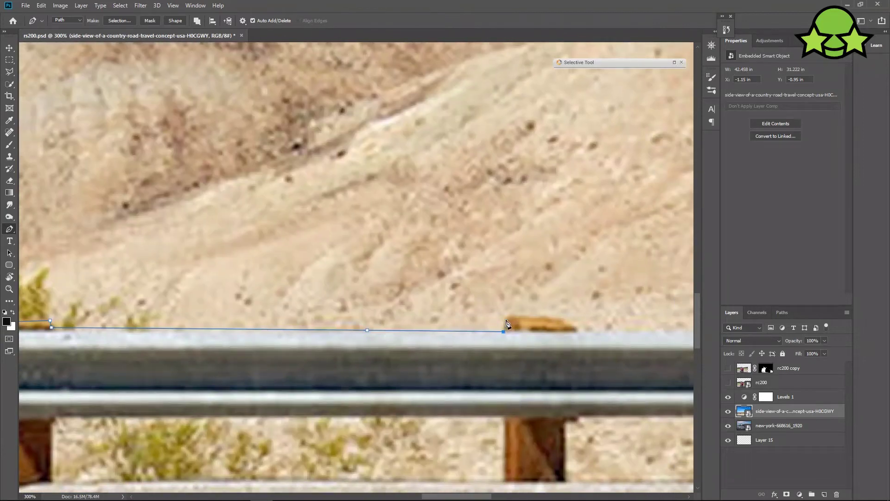
{"action": "left_click", "coordinate": [574, 331]}
{"action": "left_click", "coordinate": [642, 326]}
{"action": "left_click_drag", "start_coordinate": [661, 349], "coordinate": [245, 363]}
Outline the thin upright pole rising above the guardrail and the post top next to it
{"action": "left_click", "coordinate": [335, 339]}
{"action": "left_click", "coordinate": [331, 185]}
{"action": "left_click", "coordinate": [342, 183]}
{"action": "left_click", "coordinate": [348, 327]}
{"action": "left_click", "coordinate": [389, 328]}
{"action": "left_click", "coordinate": [413, 334]}
{"action": "left_click", "coordinate": [419, 337]}
Continue the path around the last post top and along the guardrail to the image's right edge
{"action": "left_click_drag", "start_coordinate": [649, 351], "coordinate": [423, 351]}
{"action": "left_click", "coordinate": [593, 342]}
{"action": "left_click", "coordinate": [605, 326]}
{"action": "left_click_drag", "start_coordinate": [654, 351], "coordinate": [473, 350]}
{"action": "left_click", "coordinate": [469, 328]}
{"action": "left_click", "coordinate": [515, 341]}
{"action": "left_click", "coordinate": [543, 344]}
{"action": "left_click", "coordinate": [685, 343]}
{"action": "scroll", "coordinate": [652, 397], "scroll_direction": "down", "scroll_amount": 5}
Close the path with a loose curve outside the canvas, running beneath the road back to its starting point
{"action": "left_click_drag", "start_coordinate": [639, 419], "coordinate": [591, 462]}
{"action": "left_click_drag", "start_coordinate": [523, 488], "coordinate": [384, 484]}
{"action": "left_click_drag", "start_coordinate": [320, 466], "coordinate": [247, 457]}
{"action": "left_click_drag", "start_coordinate": [199, 451], "coordinate": [107, 425]}
{"action": "left_click_drag", "start_coordinate": [97, 413], "coordinate": [80, 362]}
{"action": "left_click_drag", "start_coordinate": [79, 352], "coordinate": [127, 329]}
{"action": "left_click", "coordinate": [128, 322]}
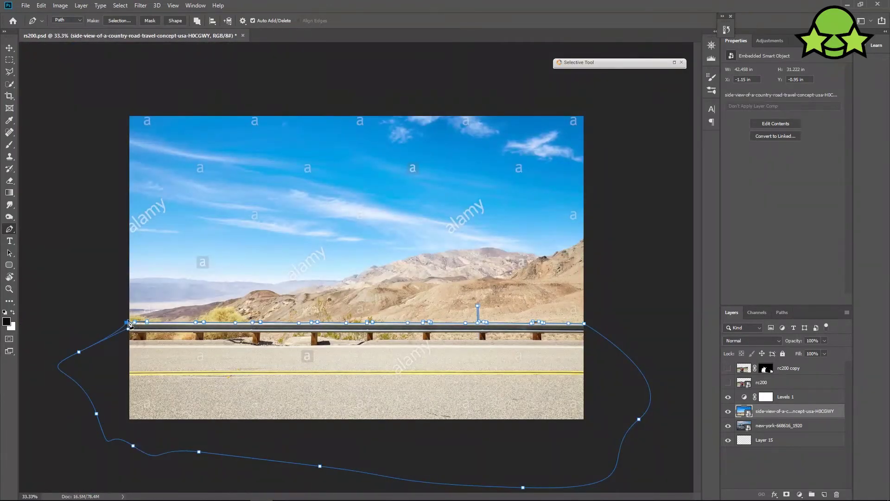
Convert the path to a selection, refine it in Select and Mask, and output it as a new layer with a layer mask
{"action": "key", "text": "ctrl+Return"}
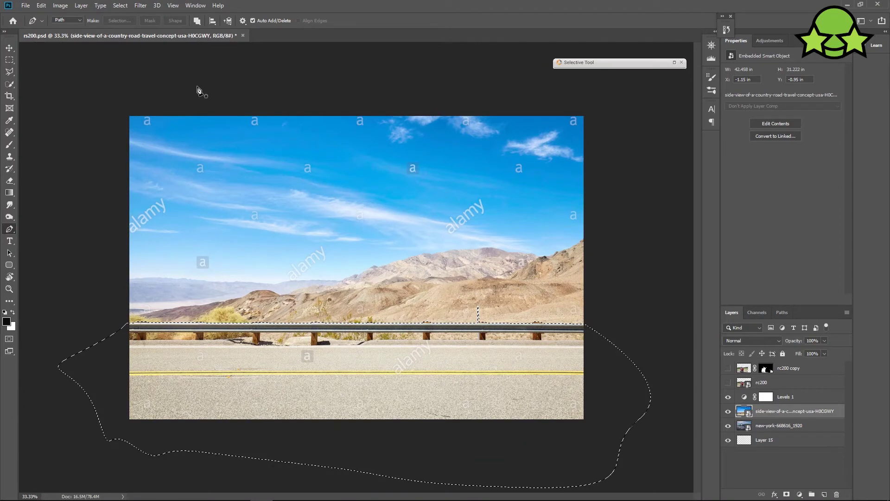
{"action": "left_click", "coordinate": [121, 5]}
{"action": "left_click", "coordinate": [139, 125]}
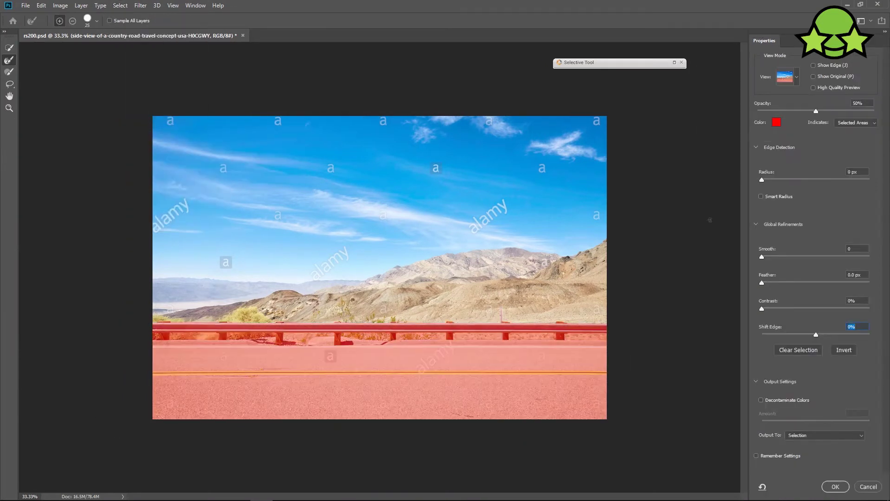
{"action": "left_click_drag", "start_coordinate": [764, 180], "coordinate": [766, 179]}
{"action": "left_click", "coordinate": [835, 435]}
{"action": "left_click", "coordinate": [835, 464]}
{"action": "left_click", "coordinate": [836, 487]}
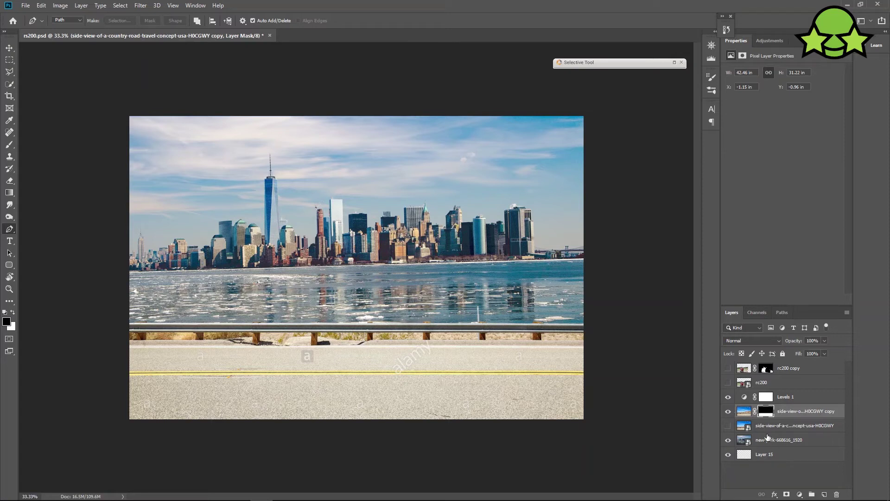
Rotate the masked road layer counter-clockwise by about 0.9° with Free Transform
{"action": "key", "text": "ctrl+t"}
{"action": "key", "text": "ctrl+minus"}
{"action": "left_click_drag", "start_coordinate": [553, 142], "coordinate": [551, 139]}
{"action": "left_click_drag", "start_coordinate": [479, 366], "coordinate": [481, 366]}
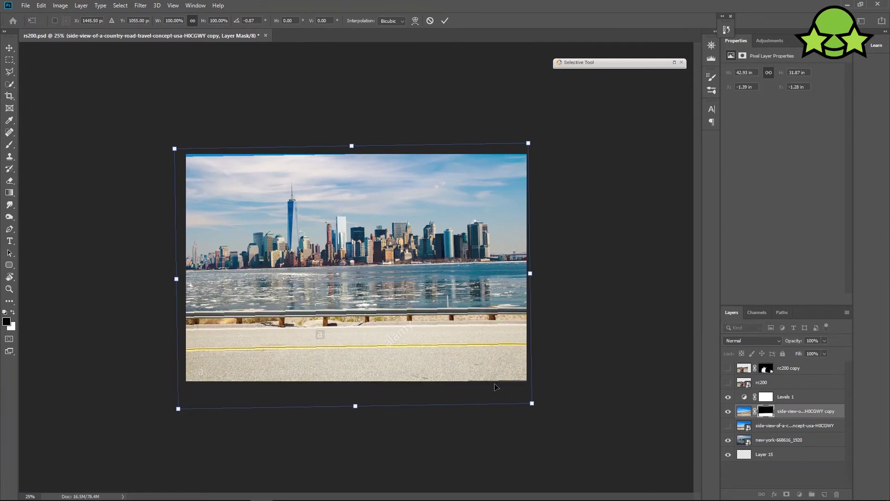
{"action": "left_click", "coordinate": [446, 20]}
Remove watermark letters from the asphalt and yellow lines on the road copy layer with a 70 px content-aware Spot Healing Brush
{"action": "key", "text": "ctrl+plus"}
{"action": "key", "text": "ctrl+plus"}
{"action": "key", "text": "ctrl+plus"}
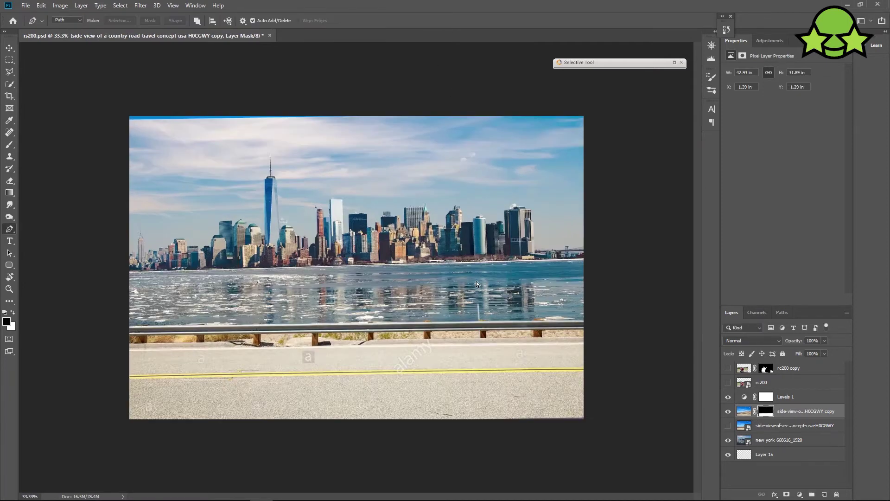
{"action": "key", "text": "p"}
{"action": "left_click", "coordinate": [744, 411]}
{"action": "key", "text": "j"}
{"action": "left_click_drag", "start_coordinate": [297, 378], "coordinate": [315, 378]}
{"action": "left_click", "coordinate": [94, 386]}
{"action": "left_click_drag", "start_coordinate": [492, 397], "coordinate": [532, 364]}
{"action": "left_click", "coordinate": [537, 372]}
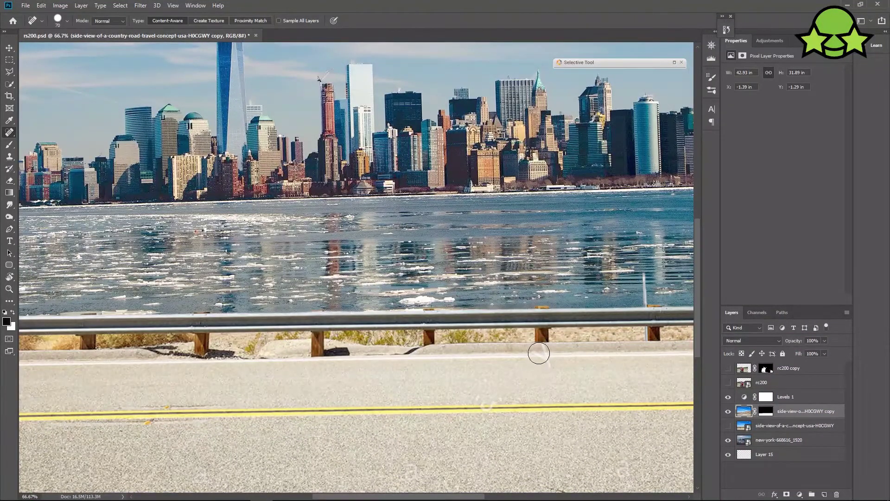
{"action": "key", "text": "z"}
{"action": "left_click", "coordinate": [548, 370]}
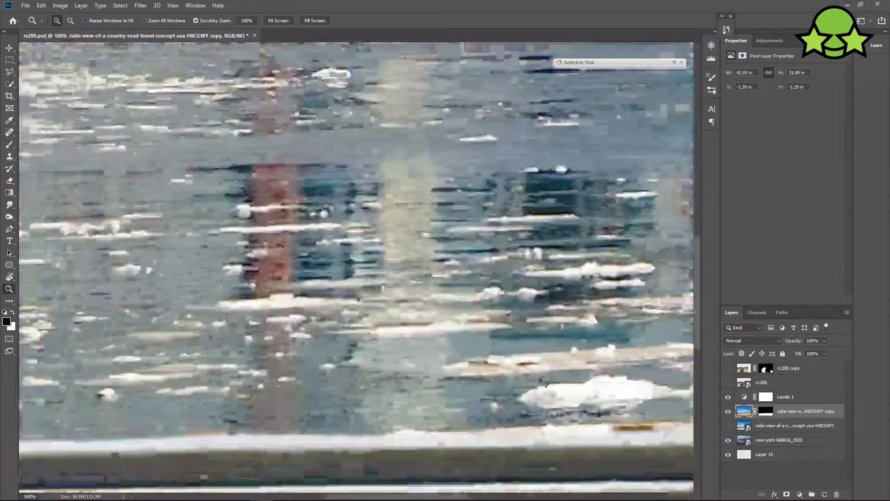
{"action": "left_click", "coordinate": [547, 385]}
{"action": "key", "text": "b"}
{"action": "left_click_drag", "start_coordinate": [628, 358], "coordinate": [640, 356]}
{"action": "left_click_drag", "start_coordinate": [648, 401], "coordinate": [365, 379]}
{"action": "key", "text": "ctrl+z"}
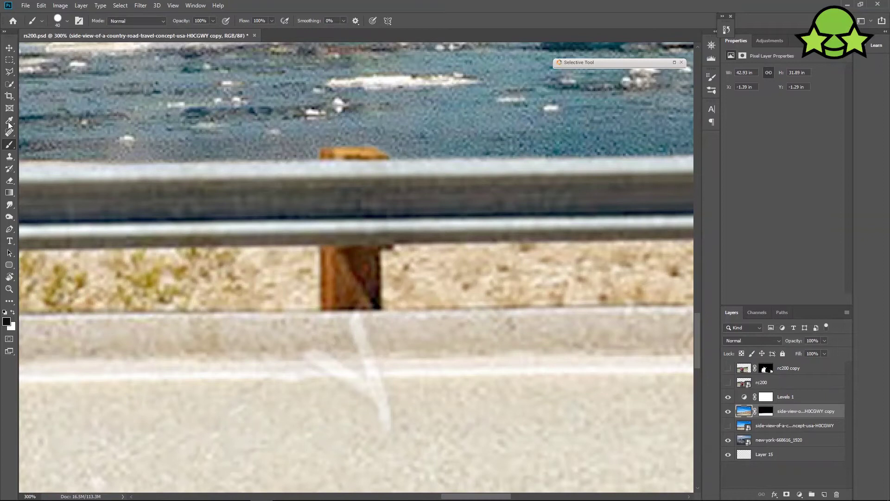
Heal the white watermark strokes on the kerb and road edge line below the guardrail post
{"action": "left_click", "coordinate": [9, 132]}
{"action": "left_click_drag", "start_coordinate": [333, 342], "coordinate": [382, 343]}
{"action": "key", "text": "ctrl+z"}
{"action": "left_click", "coordinate": [356, 335]}
{"action": "left_click", "coordinate": [379, 408]}
{"action": "left_click", "coordinate": [328, 368]}
Heal remaining blemishes on the yellow line and along the road's lower edge with an 80 px content-aware Spot Healing Brush
{"action": "key", "text": "ctrl+minus"}
{"action": "key", "text": "ctrl+minus"}
{"action": "key", "text": "ctrl+minus"}
{"action": "key", "text": "]"}
{"action": "key", "text": "]"}
{"action": "key", "text": "]"}
{"action": "key", "text": "]"}
{"action": "left_click", "coordinate": [301, 338]}
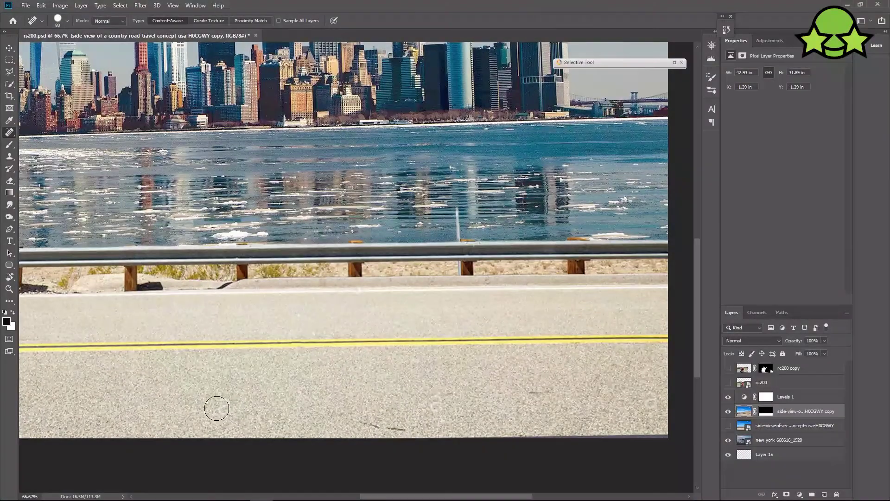
{"action": "left_click_drag", "start_coordinate": [508, 433], "coordinate": [686, 441]}
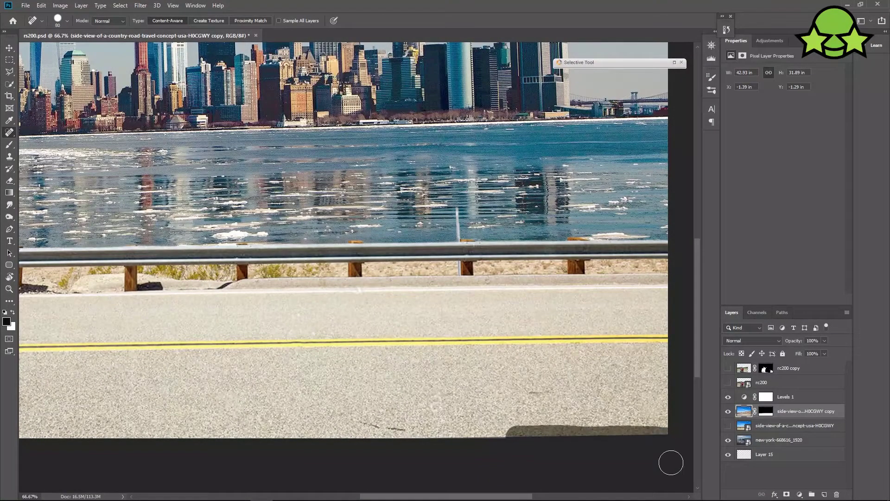
{"action": "left_click_drag", "start_coordinate": [433, 430], "coordinate": [341, 424]}
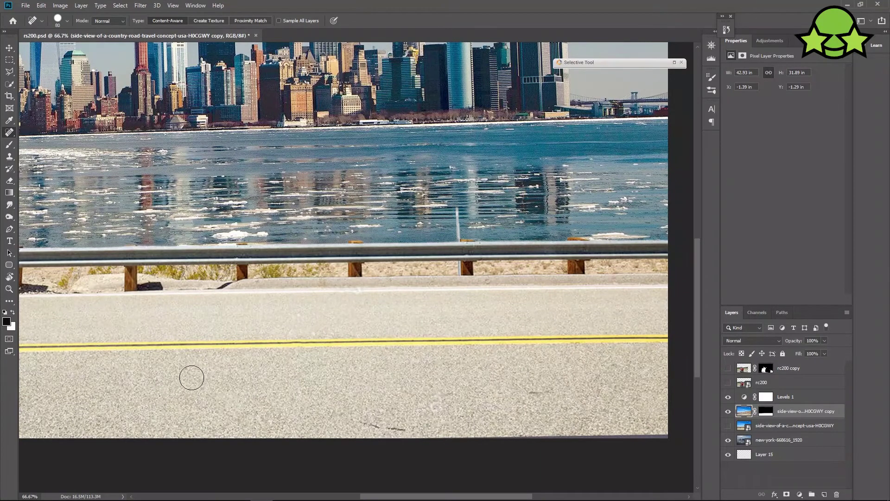
Show the rc200 copy motorcycle layer and set its blend mode to Hard Light
{"action": "key", "text": "ctrl+minus"}
{"action": "left_click", "coordinate": [728, 369]}
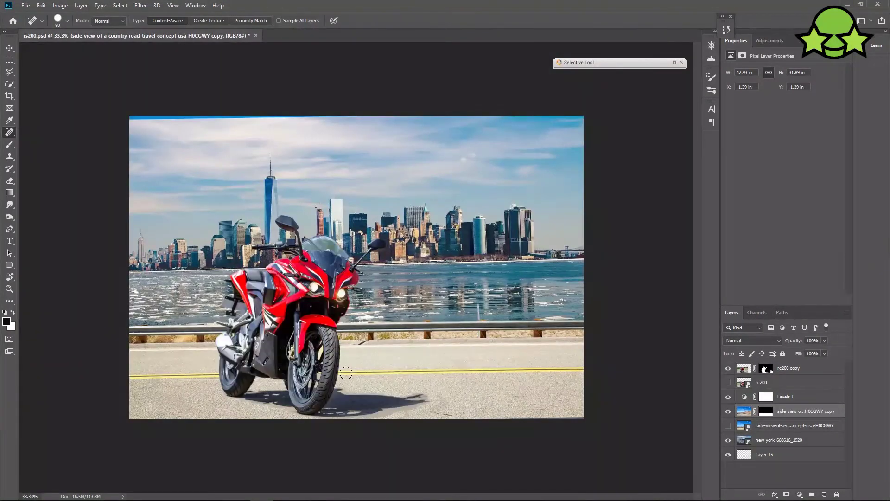
{"action": "key", "text": "ctrl+plus"}
{"action": "key", "text": "ctrl+plus"}
{"action": "key", "text": "ctrl+plus"}
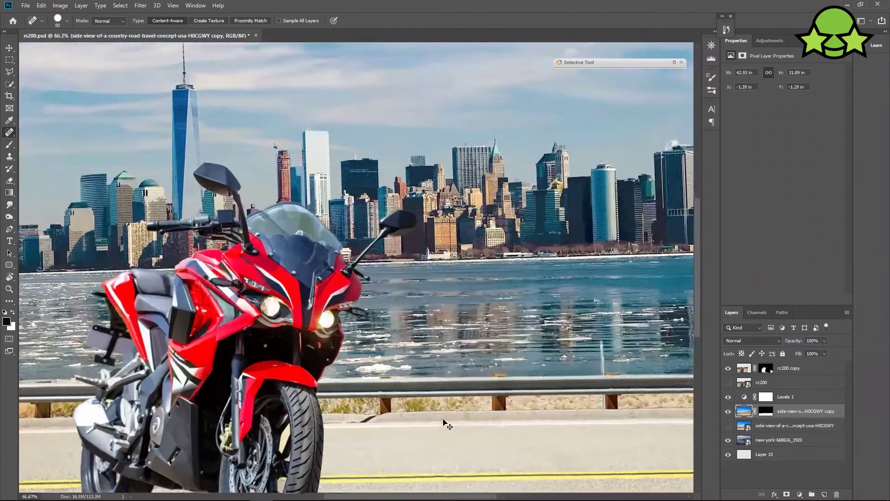
{"action": "left_click_drag", "start_coordinate": [443, 422], "coordinate": [432, 218]}
{"action": "left_click_drag", "start_coordinate": [461, 491], "coordinate": [450, 411]}
{"action": "left_click_drag", "start_coordinate": [355, 433], "coordinate": [511, 448]}
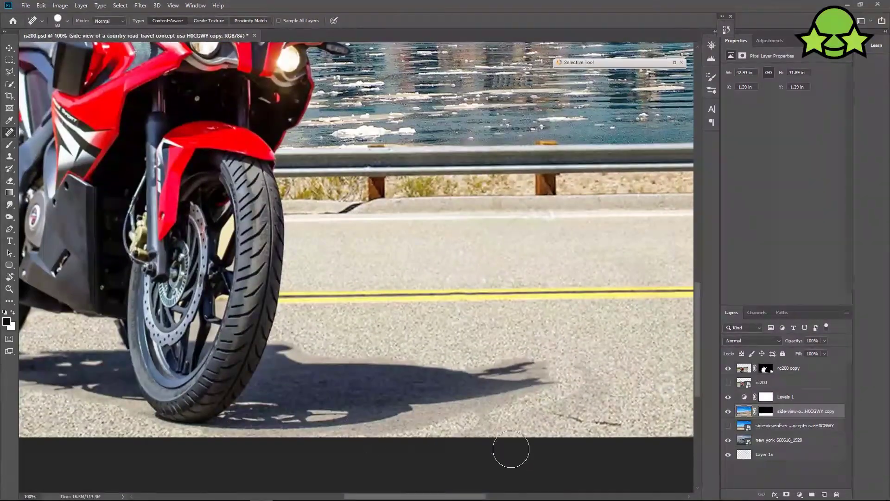
{"action": "left_click", "coordinate": [745, 370]}
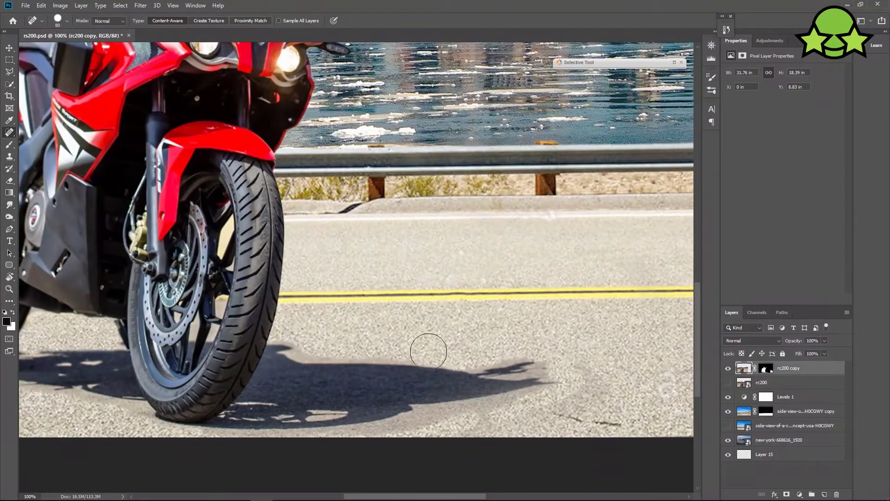
{"action": "key", "text": "ctrl+minus"}
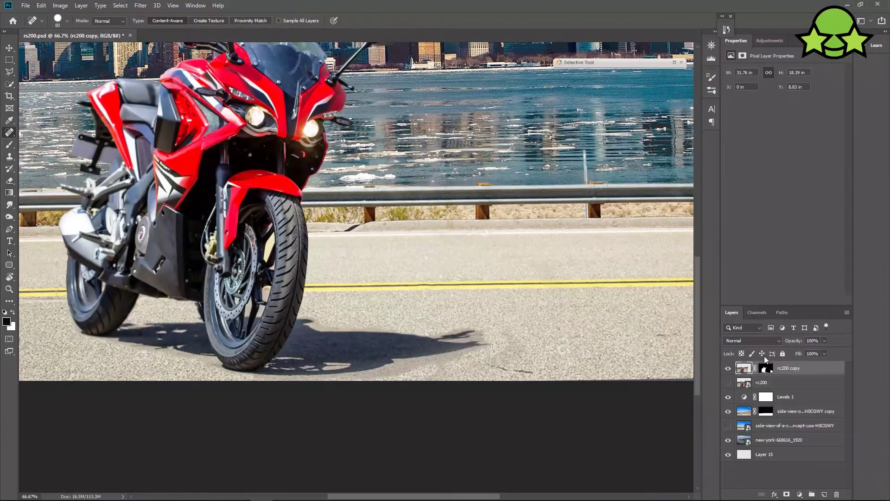
{"action": "left_click", "coordinate": [762, 343]}
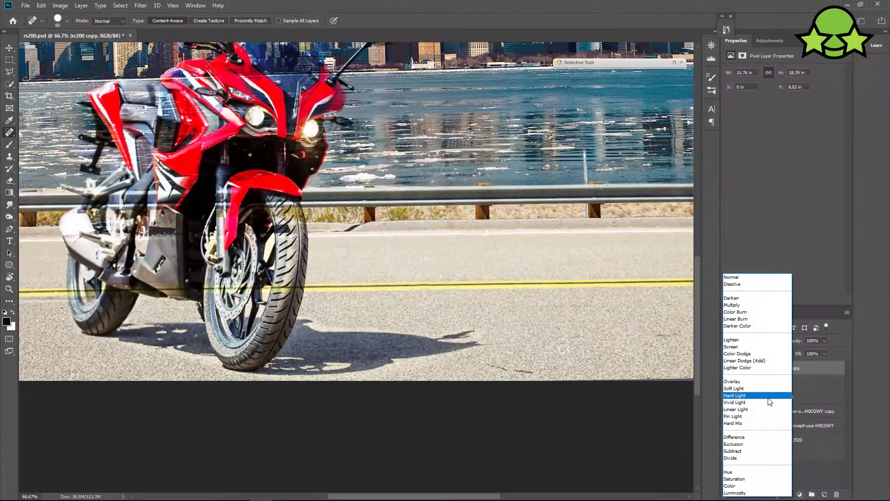
{"action": "left_click", "coordinate": [770, 397]}
Duplicate the rc200 copy layer and set the duplicate's blend mode to Normal
{"action": "key", "text": "ctrl+j"}
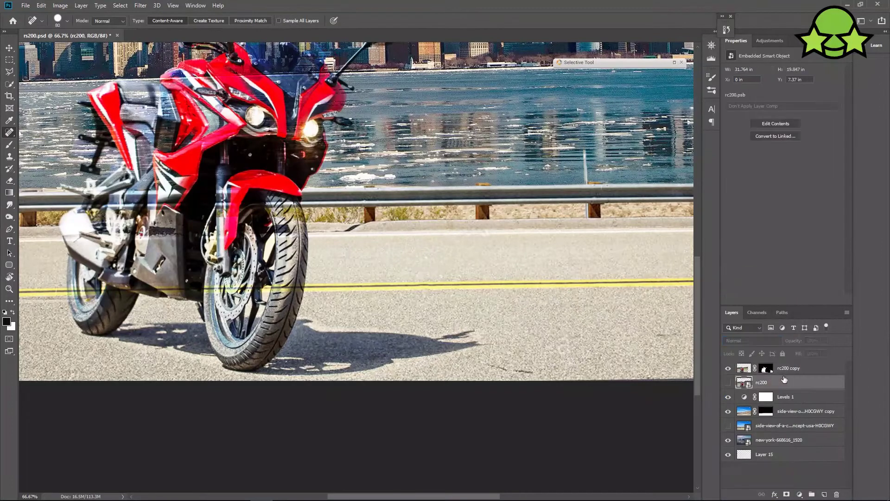
{"action": "left_click", "coordinate": [753, 340]}
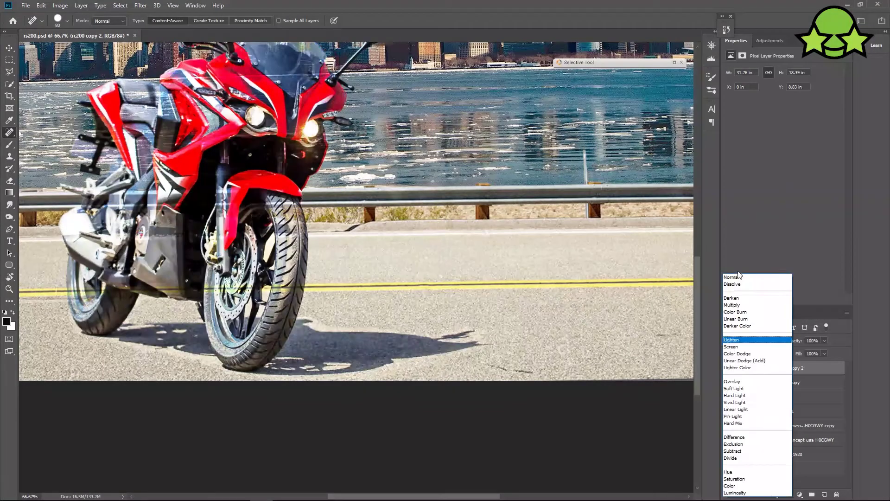
{"action": "left_click", "coordinate": [738, 277]}
Retouch the rc200 copy 2 layer mask over the shadow beside the front wheel with the Spot Healing Brush
{"action": "left_click", "coordinate": [769, 370]}
{"action": "key", "text": "ctrl+plus"}
{"action": "key", "text": "ctrl+plus"}
{"action": "left_click_drag", "start_coordinate": [323, 406], "coordinate": [326, 197]}
{"action": "key", "text": "x"}
{"action": "key", "text": "x"}
{"action": "left_click_drag", "start_coordinate": [169, 364], "coordinate": [485, 343]}
{"action": "mouse_move", "coordinate": [606, 369]}
{"action": "left_mouse_down"}
{"action": "mouse_move", "coordinate": [389, 379]}
{"action": "mouse_move", "coordinate": [370, 392]}
{"action": "mouse_move", "coordinate": [405, 390]}
{"action": "left_mouse_up"}
{"action": "mouse_move", "coordinate": [94, 404]}
{"action": "left_mouse_down"}
{"action": "mouse_move", "coordinate": [329, 375]}
{"action": "mouse_move", "coordinate": [558, 313]}
{"action": "mouse_move", "coordinate": [306, 301]}
{"action": "left_mouse_up"}
{"action": "key", "text": "ctrl+minus"}
{"action": "key", "text": "ctrl+minus"}
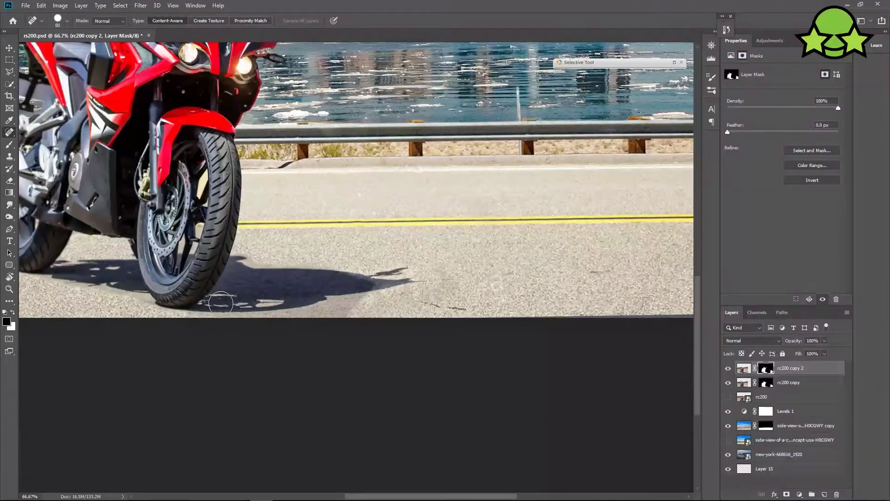
{"action": "left_click_drag", "start_coordinate": [221, 303], "coordinate": [229, 321]}
Try masking the shadow with a 125 px brush and revert to the last Spot Healing Brush history state
{"action": "key", "text": "b"}
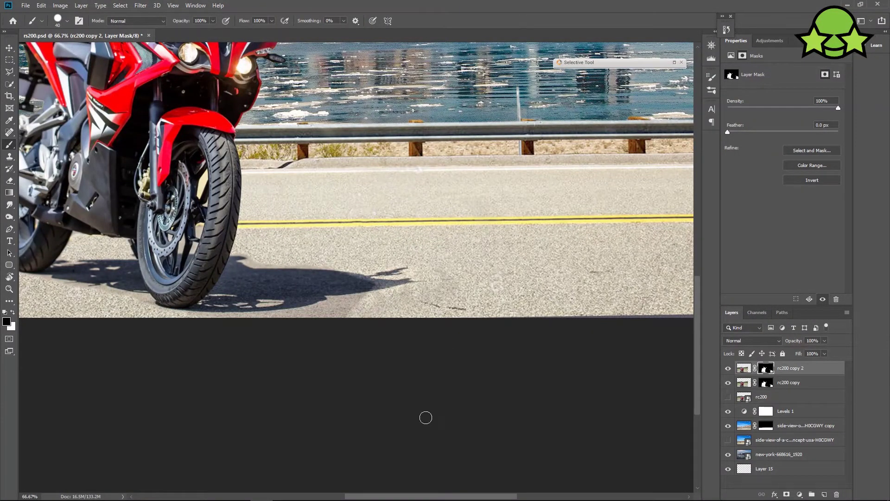
{"action": "right_click", "coordinate": [356, 323]}
{"action": "left_click", "coordinate": [326, 287]}
{"action": "left_click", "coordinate": [195, 5]}
{"action": "left_click", "coordinate": [199, 165]}
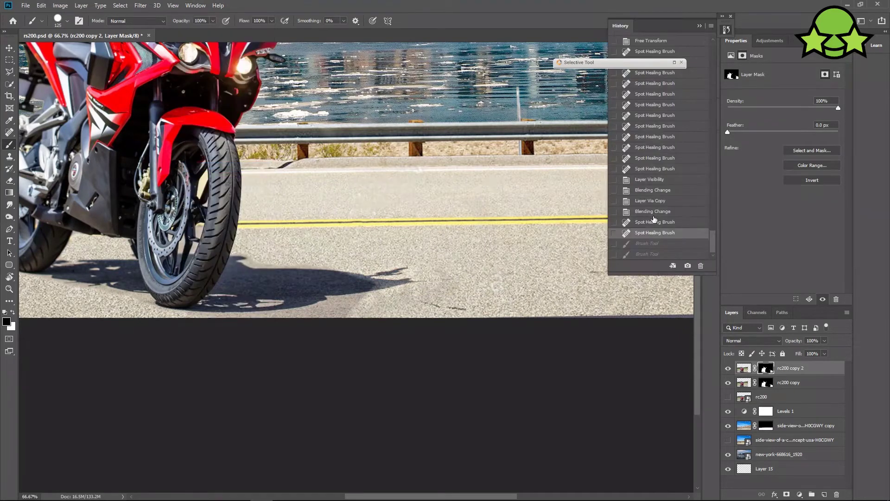
{"action": "left_click", "coordinate": [656, 234]}
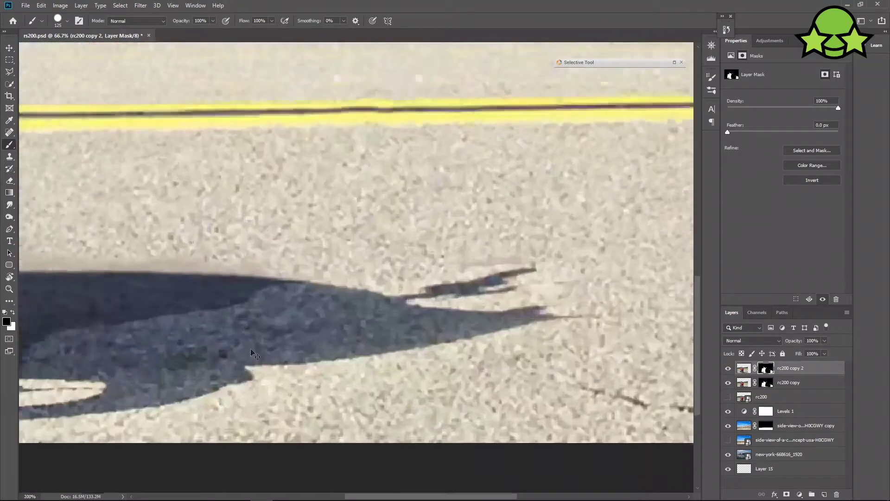
Paint black on the rc200 copy 2 mask over the long shadow beside the front wheel with the 125 px brush
{"action": "key", "text": "ctrl+plus"}
{"action": "key", "text": "ctrl+plus"}
{"action": "key", "text": "ctrl+plus"}
{"action": "mouse_move", "coordinate": [176, 358]}
{"action": "left_mouse_down"}
{"action": "mouse_move", "coordinate": [195, 262]}
{"action": "mouse_move", "coordinate": [189, 272]}
{"action": "left_mouse_up"}
{"action": "mouse_move", "coordinate": [179, 281]}
{"action": "left_mouse_down"}
{"action": "mouse_move", "coordinate": [423, 271]}
{"action": "mouse_move", "coordinate": [378, 263]}
{"action": "left_mouse_up"}
{"action": "mouse_move", "coordinate": [304, 250]}
{"action": "left_mouse_down"}
{"action": "mouse_move", "coordinate": [334, 282]}
{"action": "mouse_move", "coordinate": [202, 400]}
{"action": "mouse_move", "coordinate": [357, 398]}
{"action": "left_mouse_up"}
{"action": "mouse_move", "coordinate": [169, 445]}
{"action": "left_mouse_down"}
{"action": "mouse_move", "coordinate": [225, 399]}
{"action": "mouse_move", "coordinate": [306, 221]}
{"action": "mouse_move", "coordinate": [323, 203]}
{"action": "left_mouse_up"}
{"action": "key", "text": "ctrl+minus"}
{"action": "key", "text": "ctrl+minus"}
{"action": "key", "text": "ctrl+minus"}
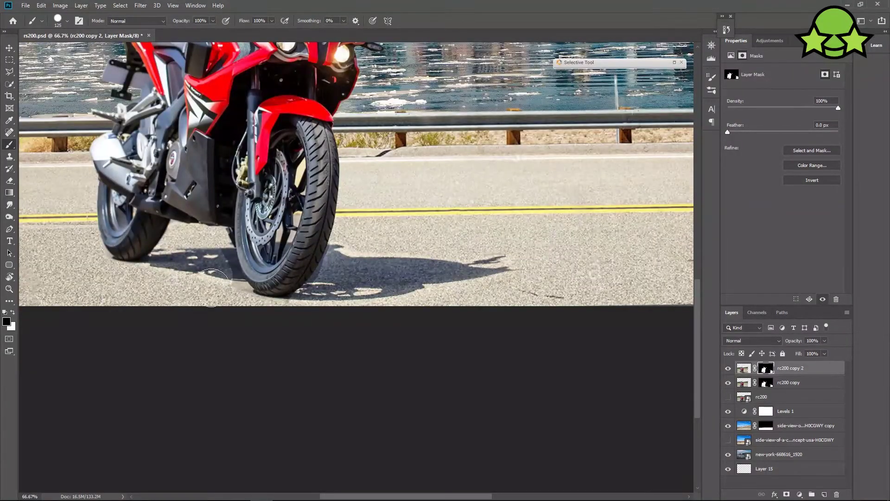
Mask out the rc200 copy 2 shadow under the bike and around the front tyre with the same brush
{"action": "key", "text": "ctrl+plus"}
{"action": "key", "text": "ctrl+plus"}
{"action": "left_click_drag", "start_coordinate": [234, 381], "coordinate": [457, 411]}
{"action": "mouse_move", "coordinate": [141, 270]}
{"action": "left_mouse_down"}
{"action": "mouse_move", "coordinate": [136, 285]}
{"action": "mouse_move", "coordinate": [182, 399]}
{"action": "left_mouse_up"}
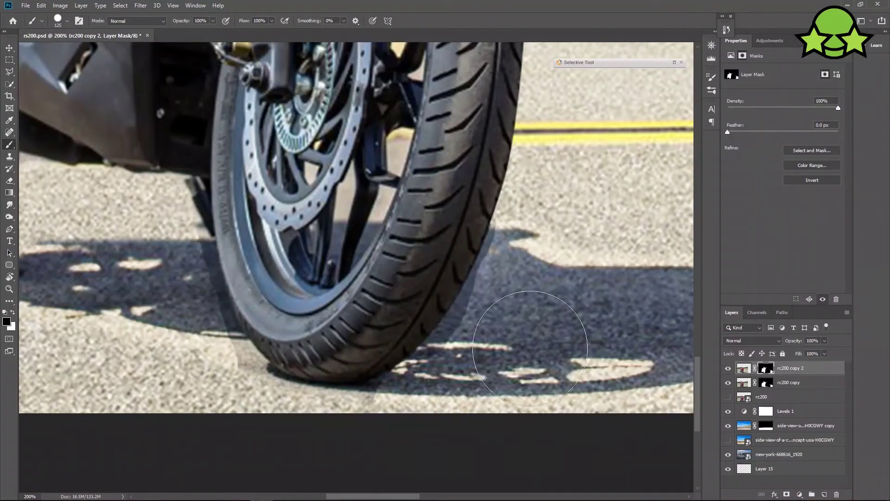
Clean the mask along the front tyre's edge and contact shadow with a 37 px brush at 79% hardness
{"action": "right_click", "coordinate": [605, 366]}
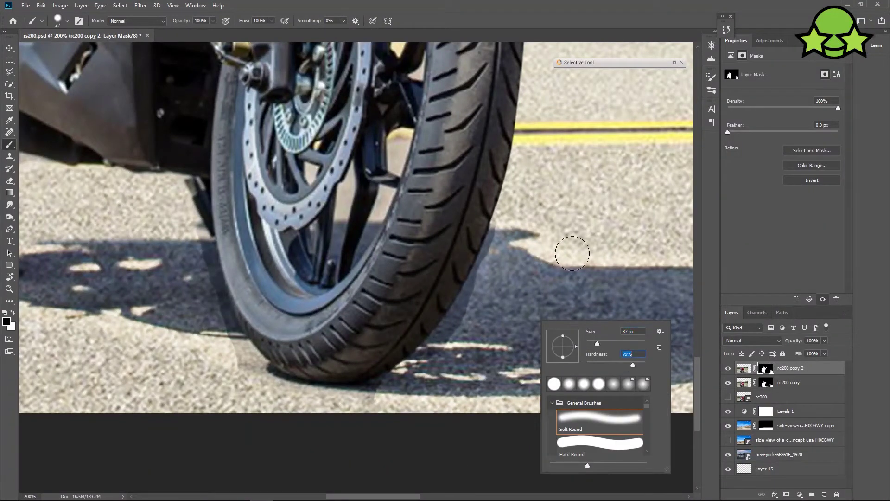
{"action": "key", "text": "Return"}
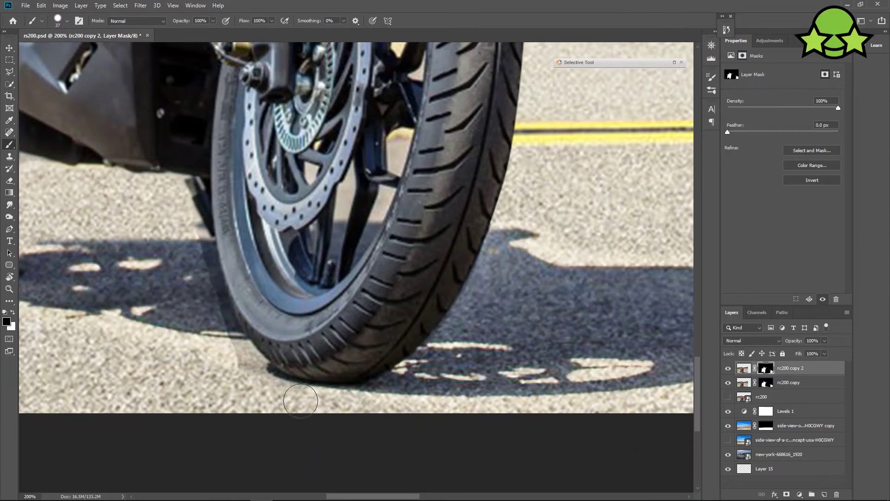
{"action": "left_click_drag", "start_coordinate": [205, 302], "coordinate": [288, 384]}
{"action": "mouse_move", "coordinate": [276, 289]}
{"action": "left_mouse_down"}
{"action": "mouse_move", "coordinate": [296, 368]}
{"action": "mouse_move", "coordinate": [539, 368]}
{"action": "left_mouse_up"}
{"action": "left_click_drag", "start_coordinate": [351, 371], "coordinate": [409, 424]}
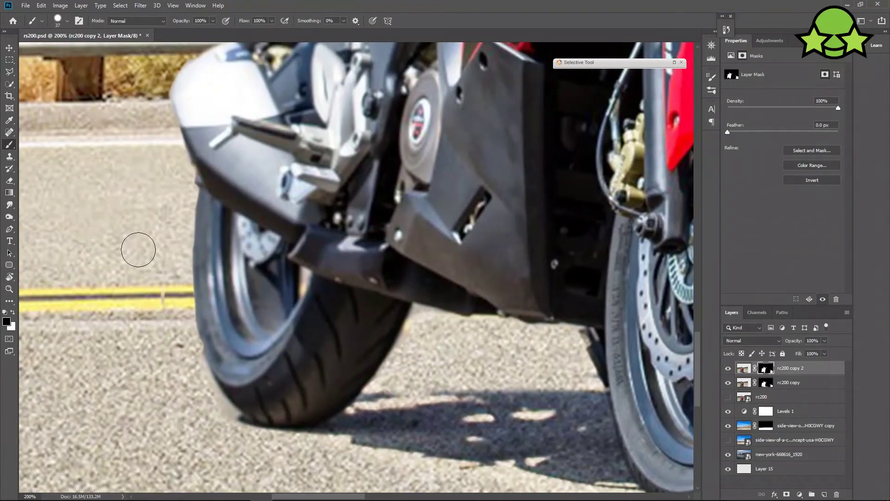
Group the rc200 copy 2 and rc200 copy layers and name the group "bike"
{"action": "key", "text": "ctrl+minus"}
{"action": "key", "text": "ctrl+minus"}
{"action": "key", "text": "ctrl+minus"}
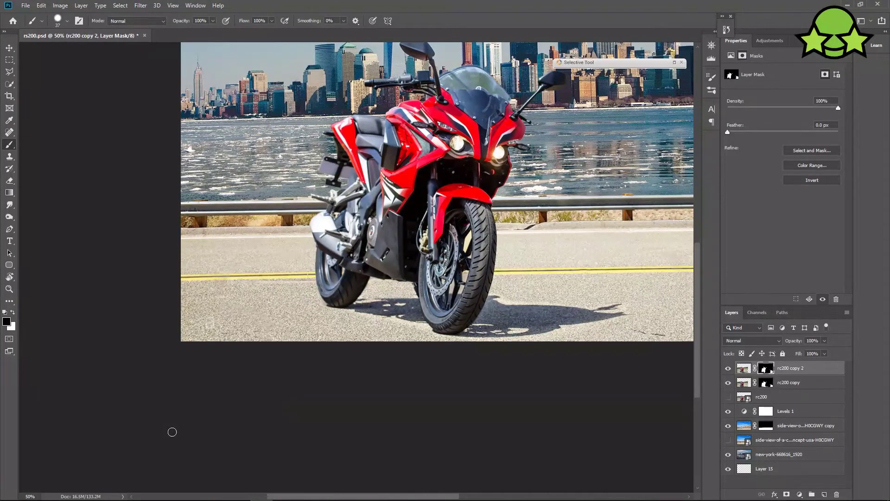
{"action": "key", "text": "ctrl+plus"}
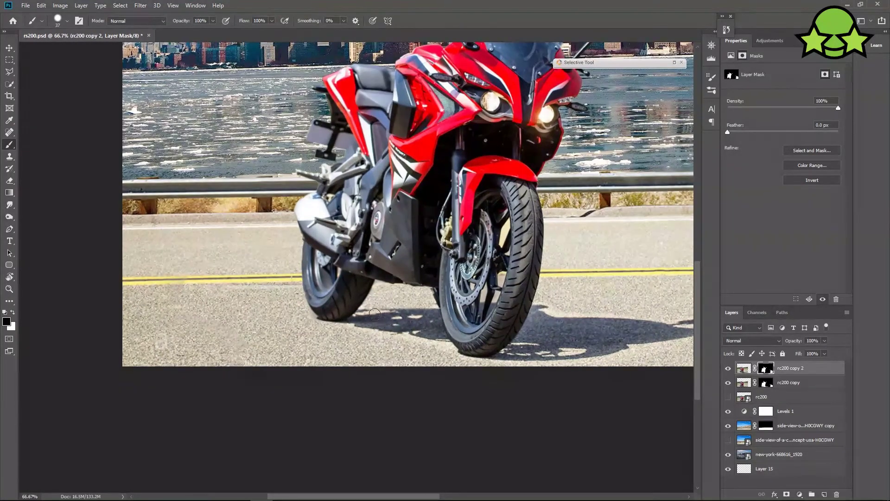
{"action": "left_click", "coordinate": [800, 387], "text": "shift"}
{"action": "key", "text": "ctrl+g"}
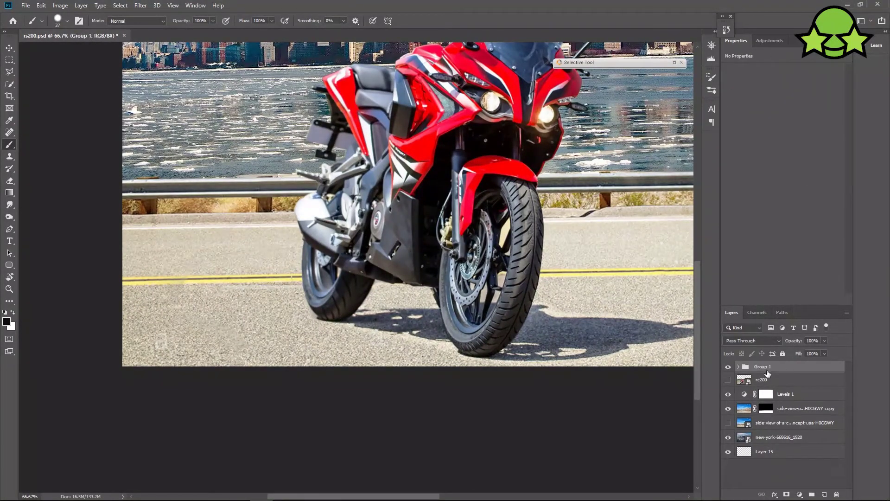
{"action": "left_click", "coordinate": [767, 369]}
{"action": "type", "text": "bike"}
{"action": "key", "text": "Return"}
Open Field Blur on the new-york-668616_1920 skyline layer and set its blur to 2 px
{"action": "key", "text": "ctrl+minus"}
{"action": "key", "text": "ctrl+minus"}
{"action": "key", "text": "ctrl+minus"}
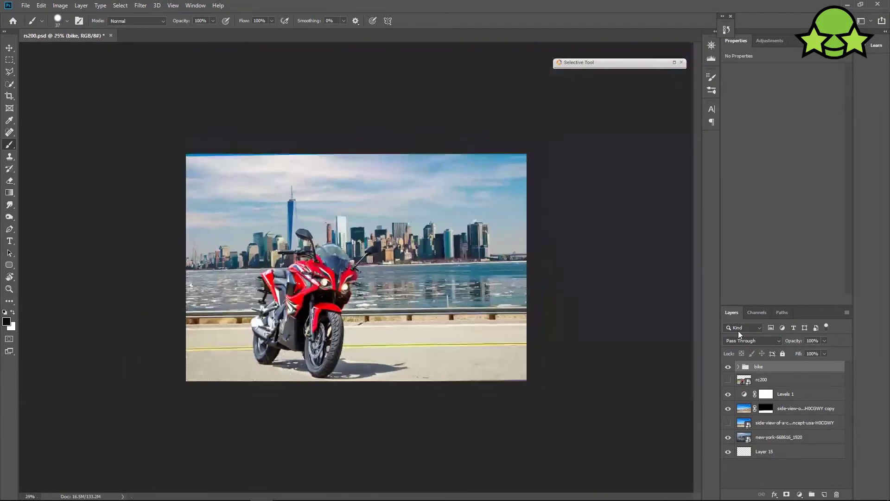
{"action": "key", "text": "ctrl+plus"}
{"action": "key", "text": "ctrl+plus"}
{"action": "key", "text": "ctrl+plus"}
{"action": "key", "text": "ctrl+minus"}
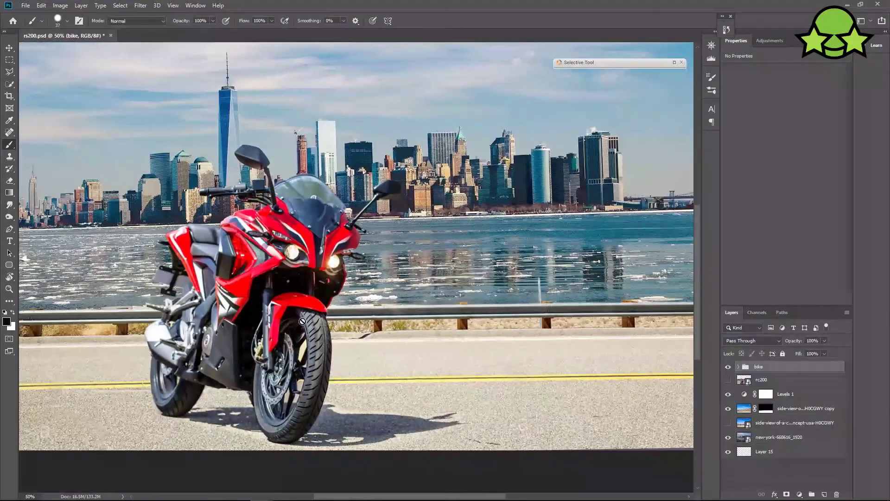
{"action": "left_click", "coordinate": [755, 437]}
{"action": "left_click", "coordinate": [140, 5]}
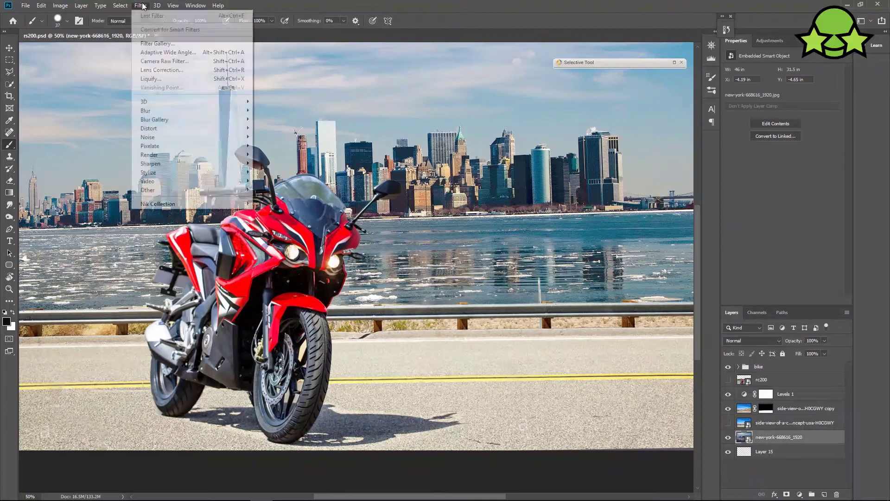
{"action": "mouse_move", "coordinate": [232, 119]}
{"action": "left_click", "coordinate": [273, 119]}
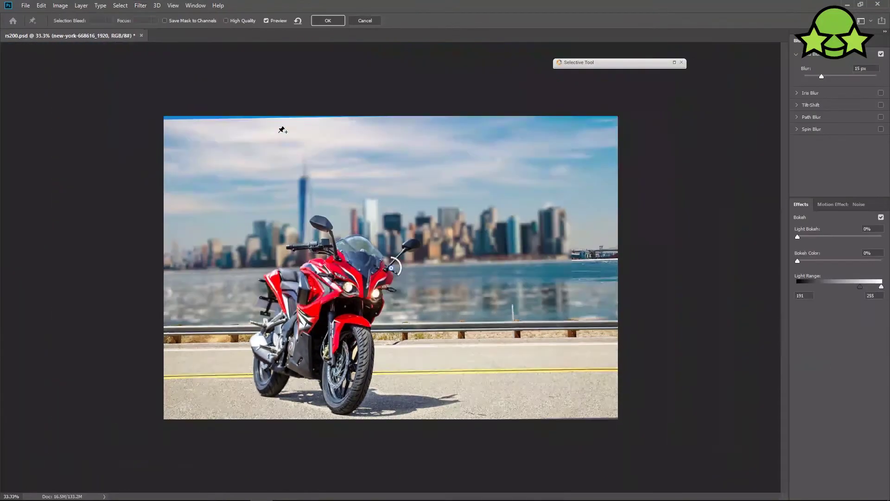
{"action": "type", "text": "0"}
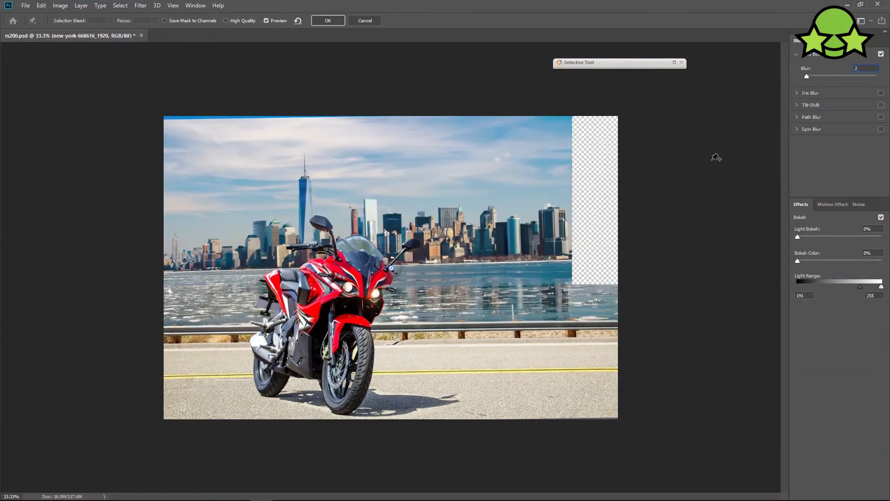
Add a Tilt-Shift blur centred on the water near the guardrail, set its blur to 3 px, and apply the filter
{"action": "left_click", "coordinate": [815, 105]}
{"action": "left_click_drag", "start_coordinate": [394, 275], "coordinate": [394, 317]}
{"action": "left_click_drag", "start_coordinate": [487, 218], "coordinate": [489, 262]}
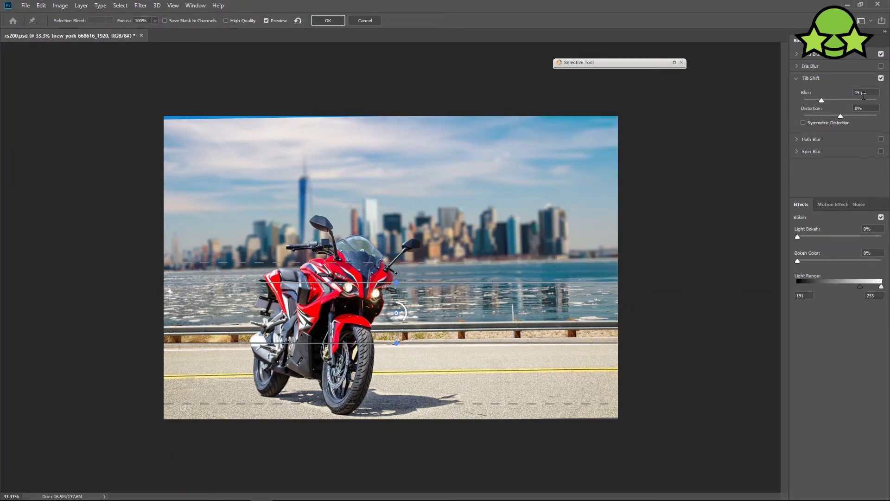
{"action": "type", "text": "5"}
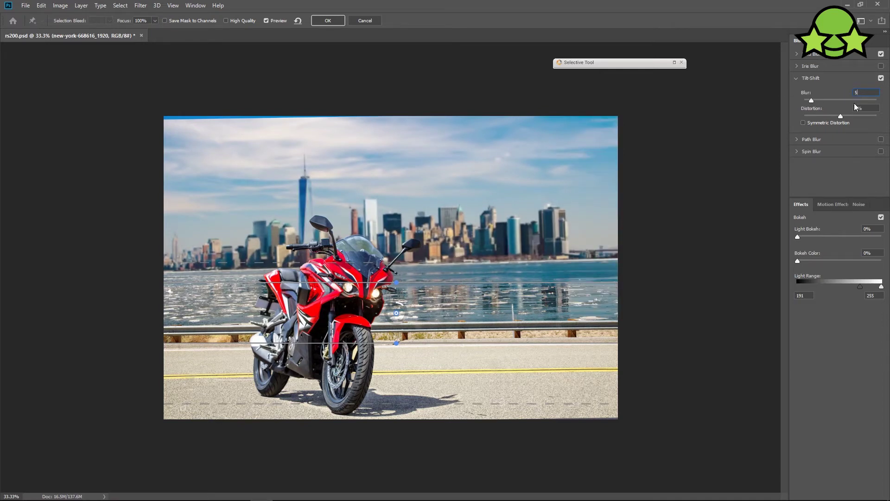
{"action": "type", "text": "3"}
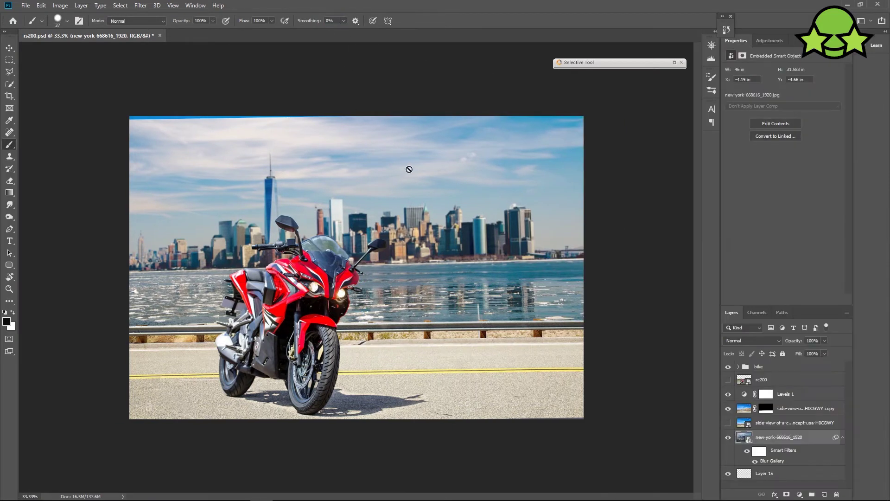
{"action": "left_click", "coordinate": [409, 169]}
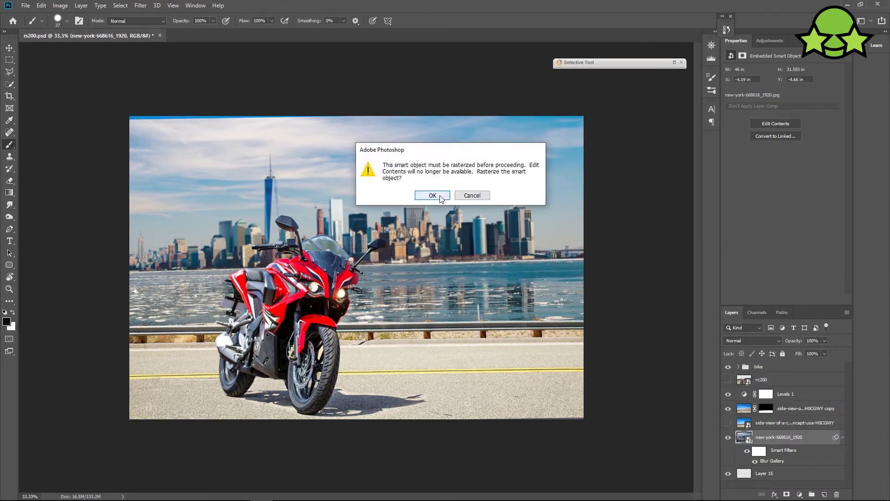
{"action": "left_click", "coordinate": [433, 195]}
{"action": "right_click", "coordinate": [752, 441]}
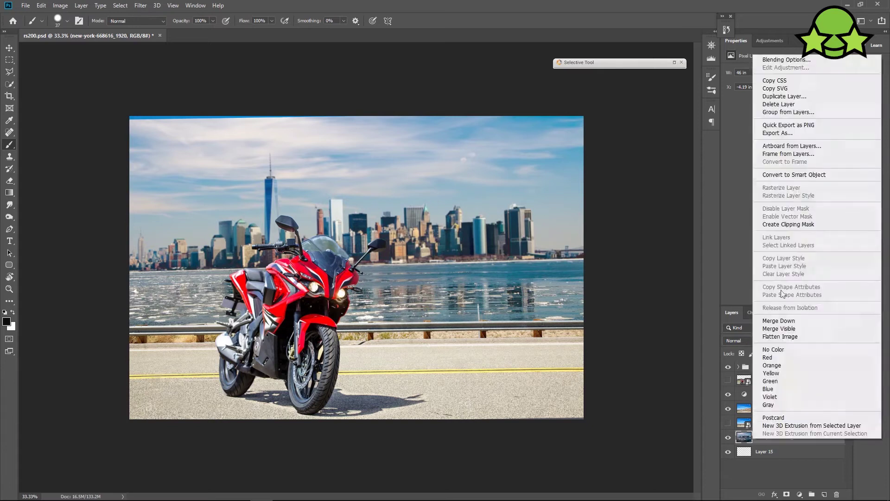
{"action": "left_click", "coordinate": [815, 485]}
{"action": "key", "text": "ctrl+z"}
{"action": "left_click", "coordinate": [452, 223]}
{"action": "left_click", "coordinate": [481, 192]}
Flip the new-york-668616_1920 skyline layer horizontally
{"action": "left_click", "coordinate": [9, 47]}
{"action": "key", "text": "ctrl+t"}
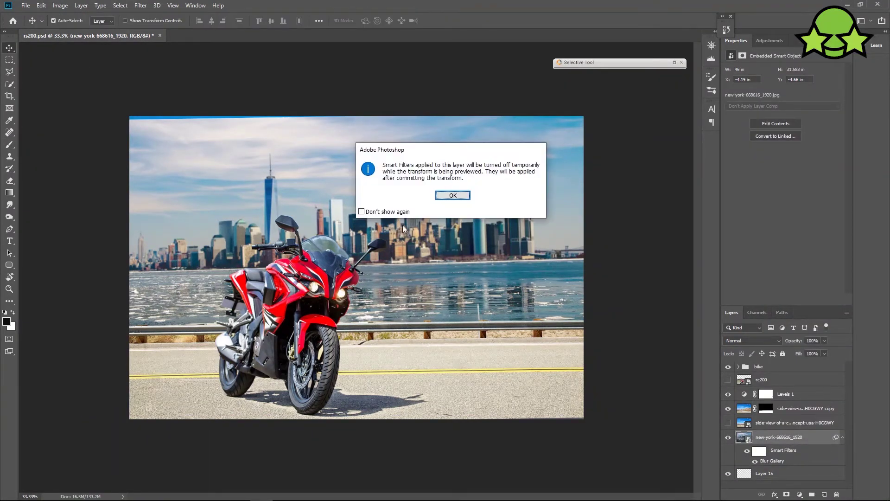
{"action": "key", "text": "Return"}
{"action": "right_click", "coordinate": [452, 246]}
{"action": "left_click", "coordinate": [487, 353]}
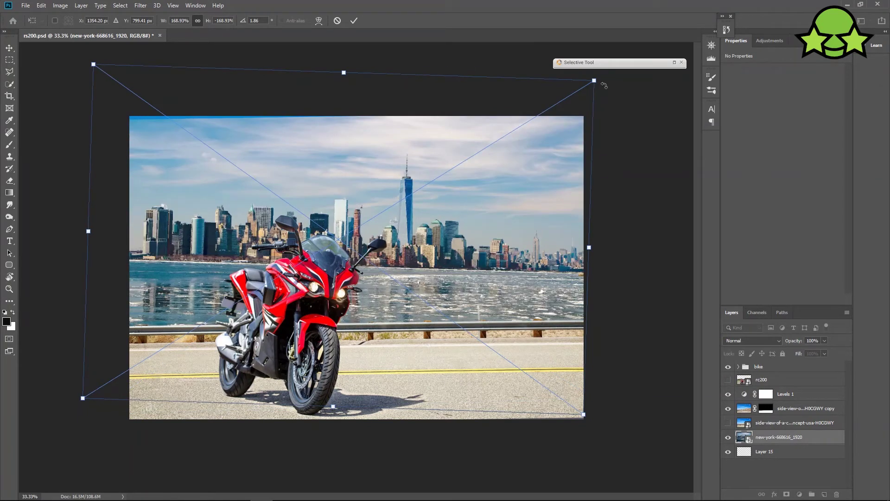
{"action": "key", "text": "Return"}
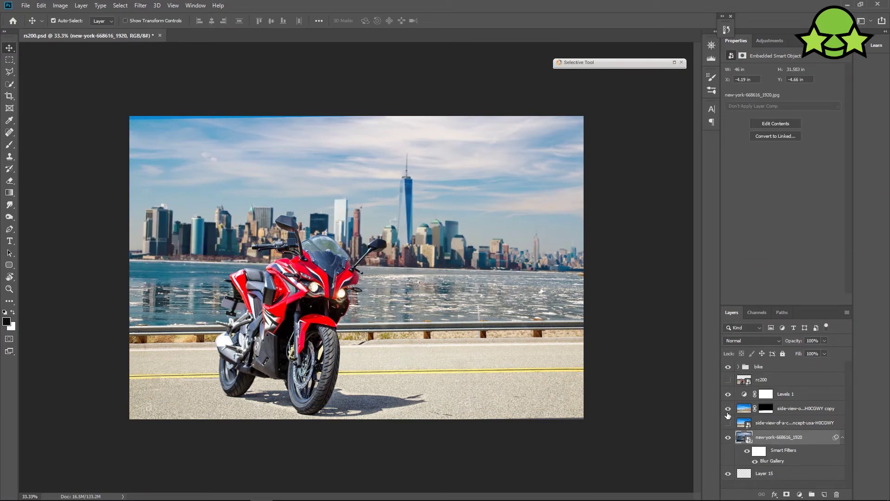
Expand the bike group, show the original rc200 photo layer and lower its opacity to 64% as an alignment reference
{"action": "left_click", "coordinate": [739, 367]}
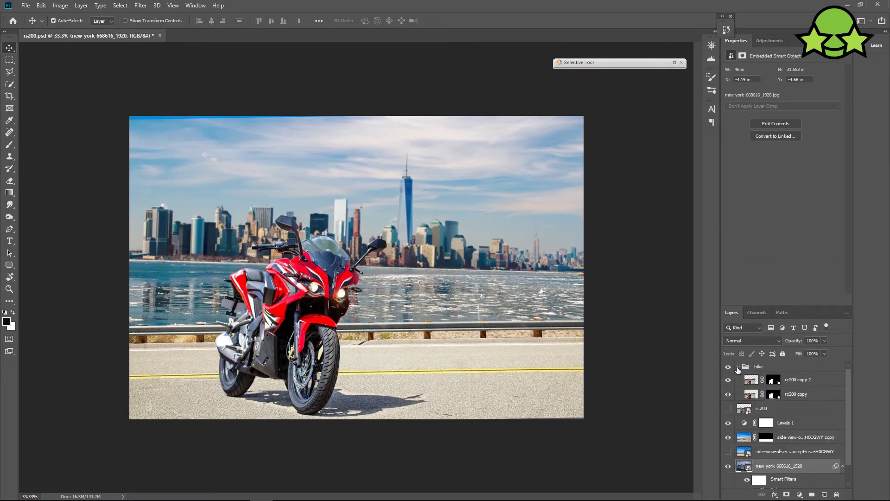
{"action": "left_click", "coordinate": [728, 409]}
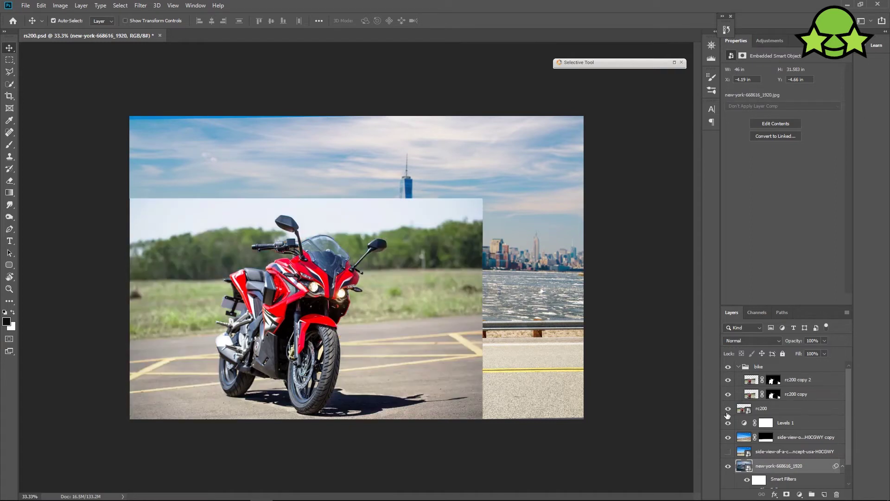
{"action": "left_click", "coordinate": [781, 412]}
{"action": "left_click", "coordinate": [825, 340]}
{"action": "left_click", "coordinate": [809, 351]}
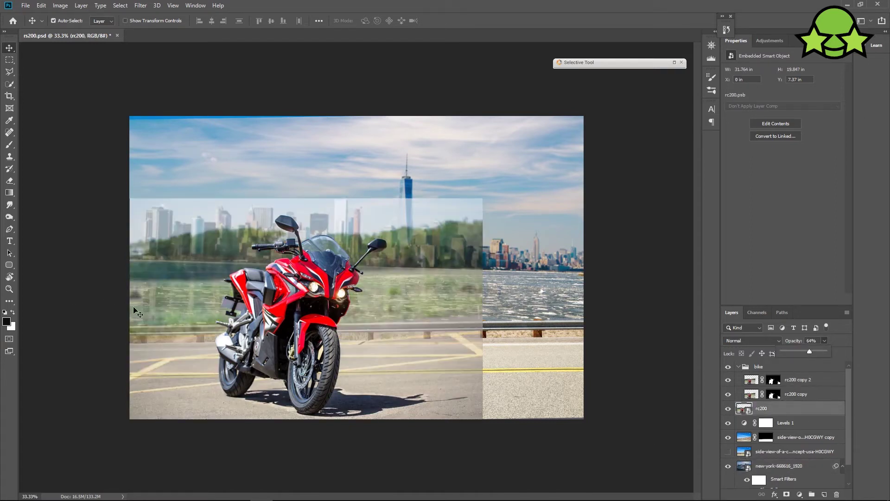
Rotate and reposition the skyline layer to level its horizon against the rc200 reference, hide rc200, and save the document
{"action": "left_click", "coordinate": [797, 465]}
{"action": "key", "text": "ctrl+t"}
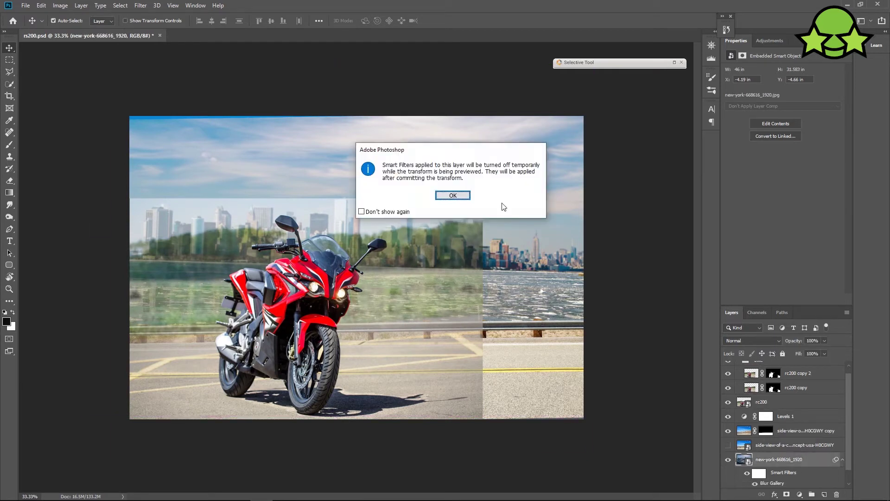
{"action": "left_click", "coordinate": [453, 195]}
{"action": "left_click_drag", "start_coordinate": [605, 77], "coordinate": [589, 53]}
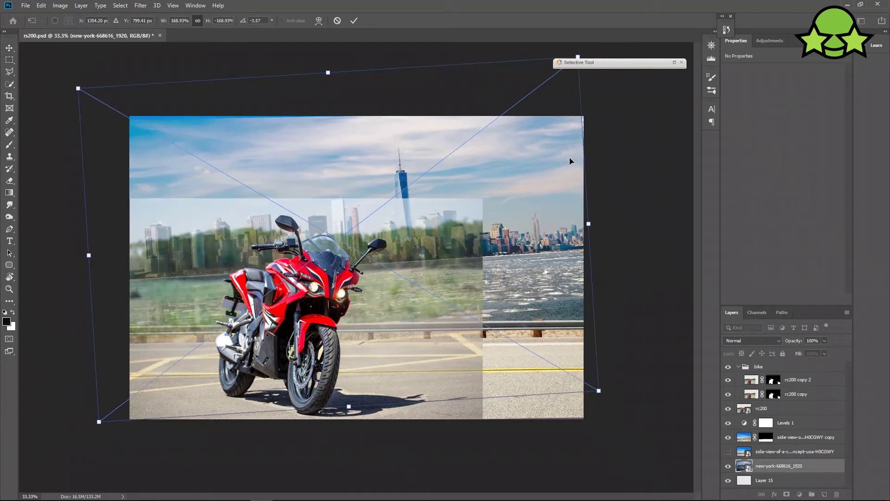
{"action": "left_click_drag", "start_coordinate": [608, 353], "coordinate": [604, 410]}
{"action": "left_click_drag", "start_coordinate": [515, 283], "coordinate": [531, 285]}
{"action": "left_click", "coordinate": [355, 20]}
{"action": "left_click", "coordinate": [728, 408]}
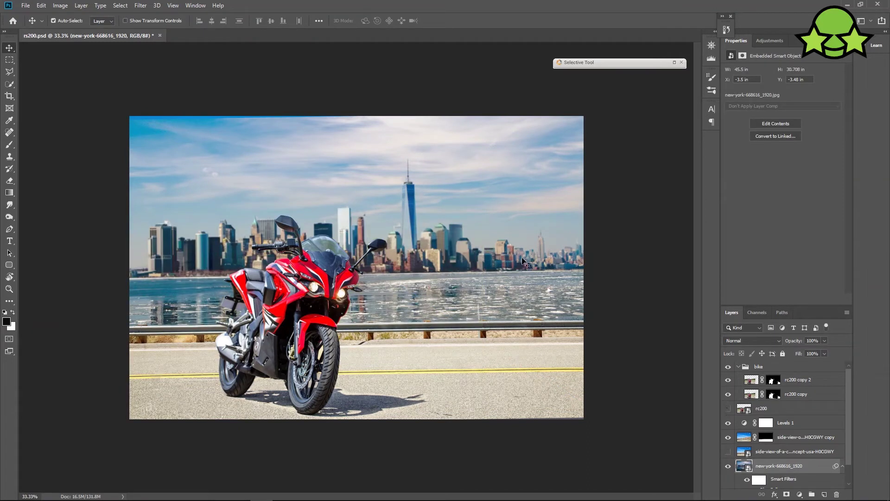
{"action": "key", "text": "ctrl+s"}
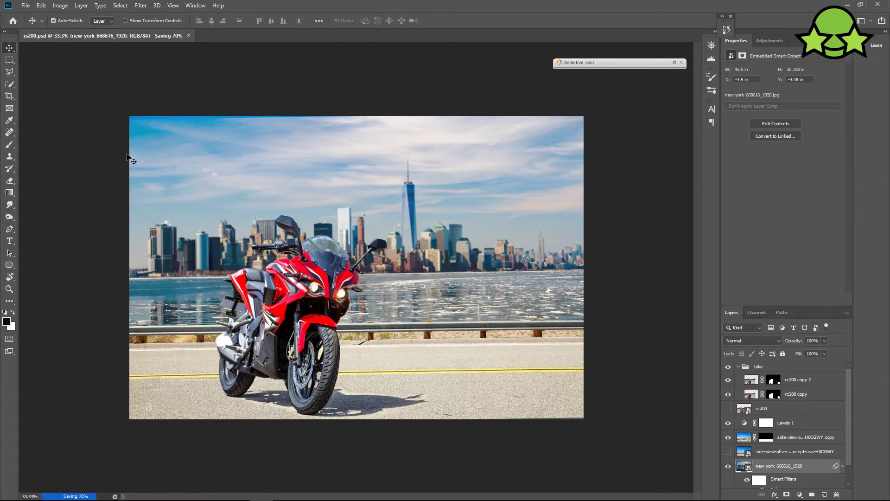
Open Field Blur on the masked side-view road copy layer and set its blur to 2 px
{"action": "key", "text": "ctrl+plus"}
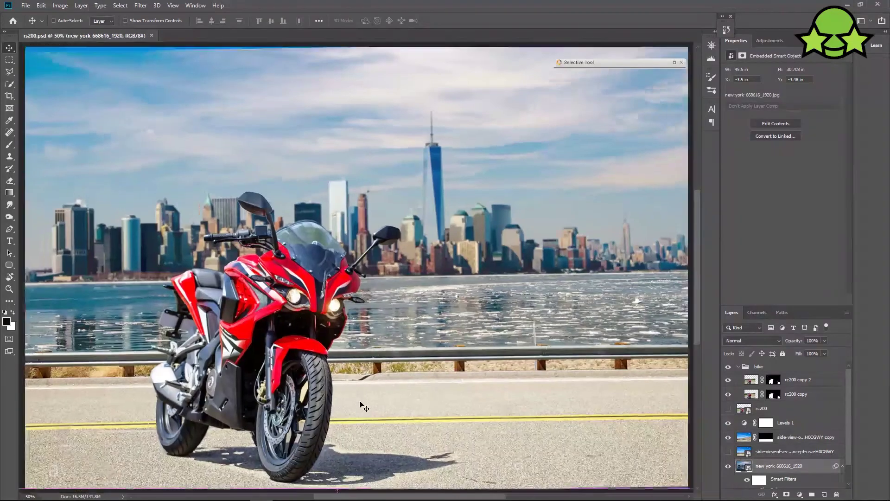
{"action": "key", "text": "ctrl+minus"}
{"action": "left_click", "coordinate": [400, 374], "text": "ctrl"}
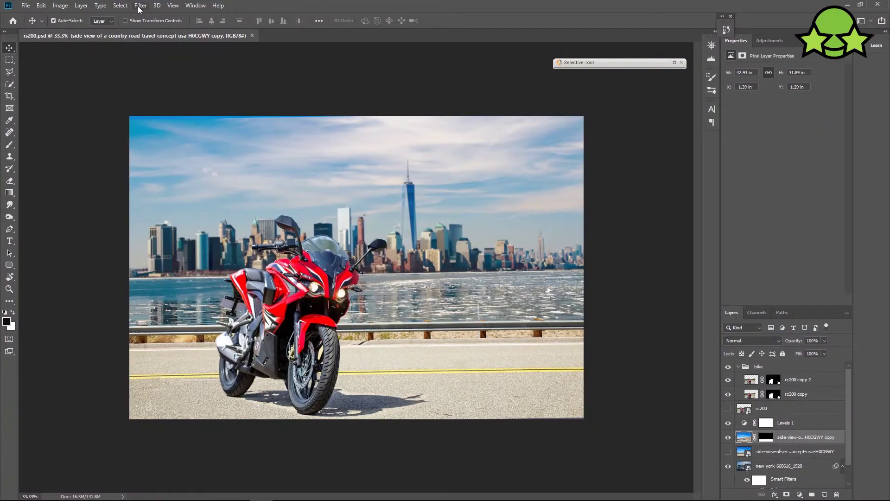
{"action": "left_click", "coordinate": [138, 6]}
{"action": "left_click", "coordinate": [273, 120]}
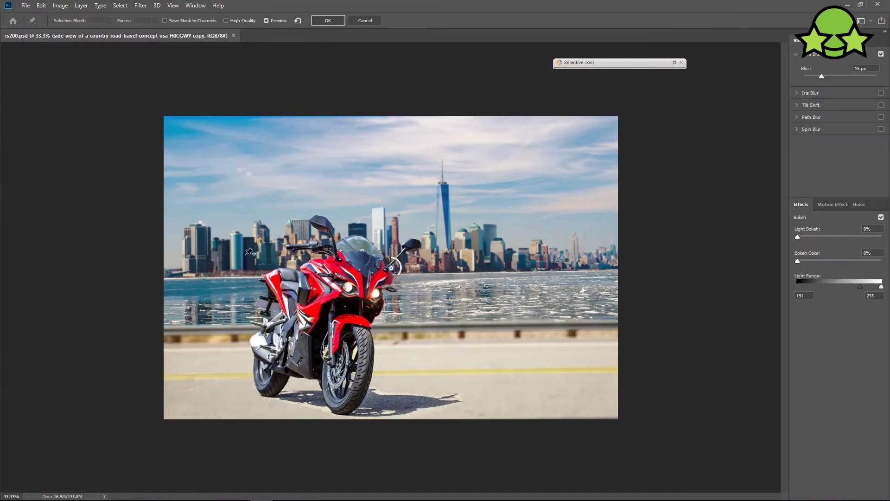
{"action": "key", "text": "ctrl+plus"}
{"action": "type", "text": "2"}
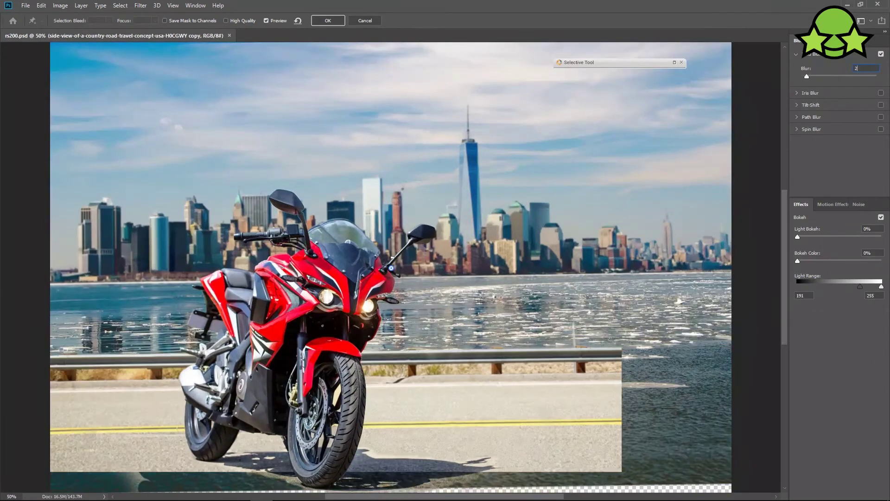
Place a 3 px blur pin on the roadside behind the bike, and 2 px pins on the roadside ahead and at the front tyre's shadow
{"action": "left_click", "coordinate": [138, 387]}
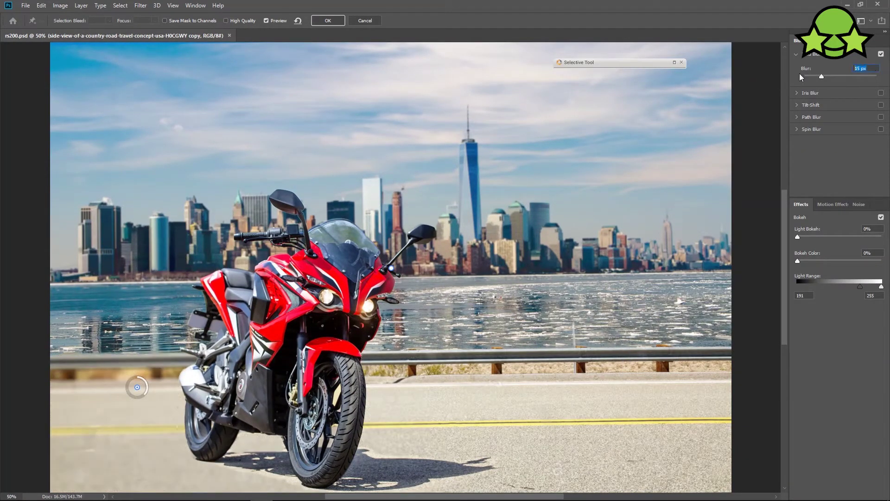
{"action": "type", "text": "3"}
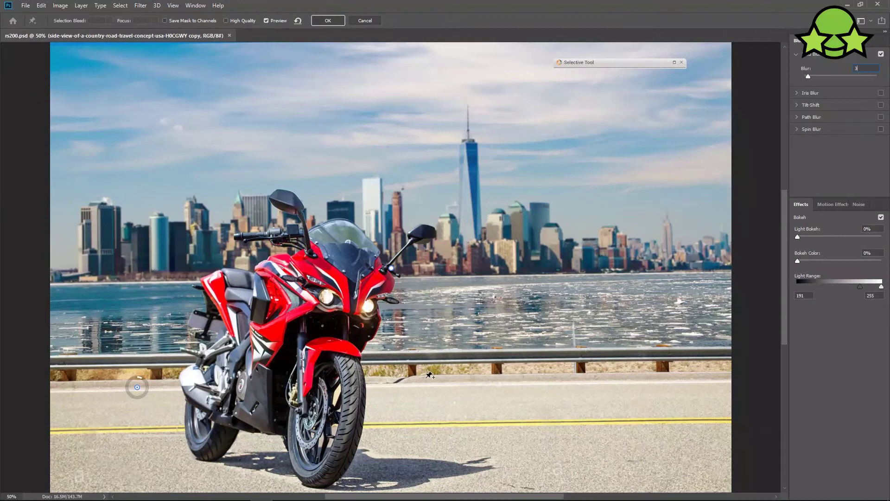
{"action": "left_click", "coordinate": [413, 388]}
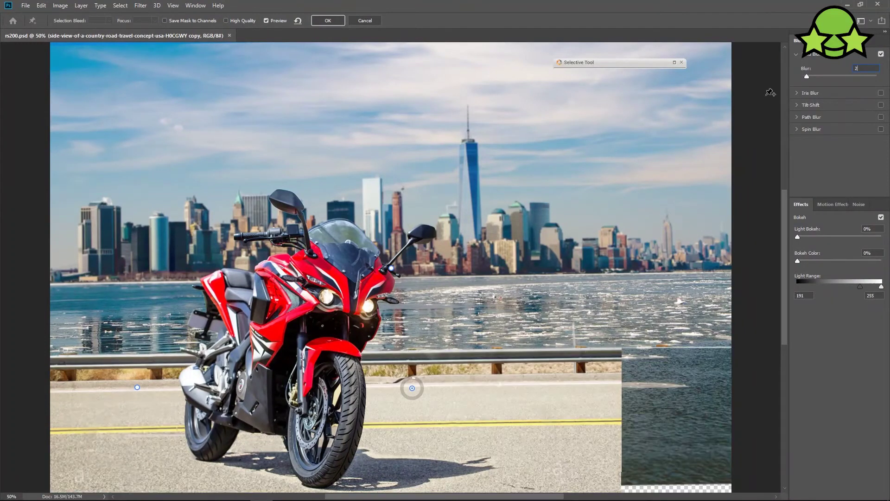
{"action": "left_click", "coordinate": [366, 479]}
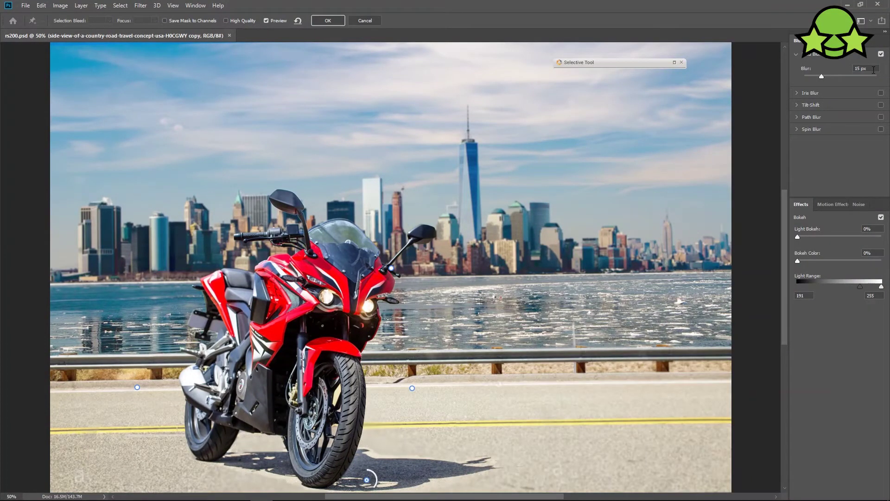
{"action": "left_click_drag", "start_coordinate": [874, 69], "coordinate": [849, 69]}
{"action": "type", "text": "2"}
Set the blur pin behind the bike to 5 px, and add a 1 px pin on the road just below the rear wheel
{"action": "left_click", "coordinate": [137, 387]}
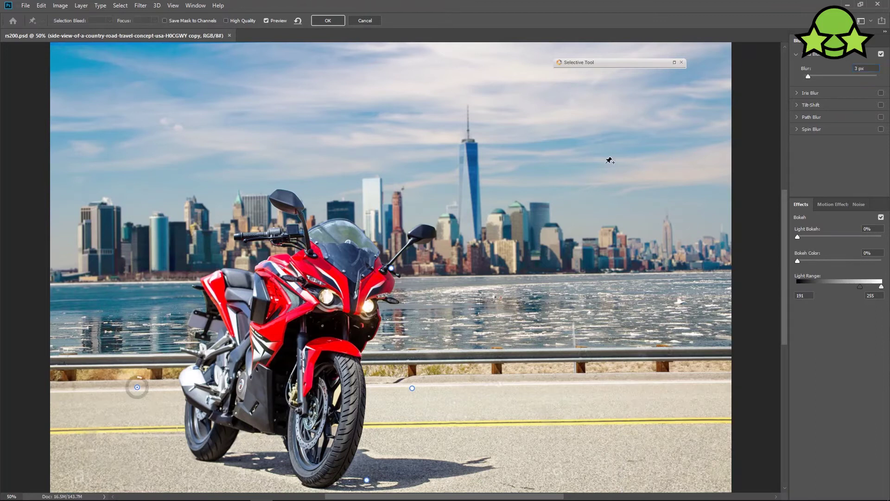
{"action": "type", "text": "5"}
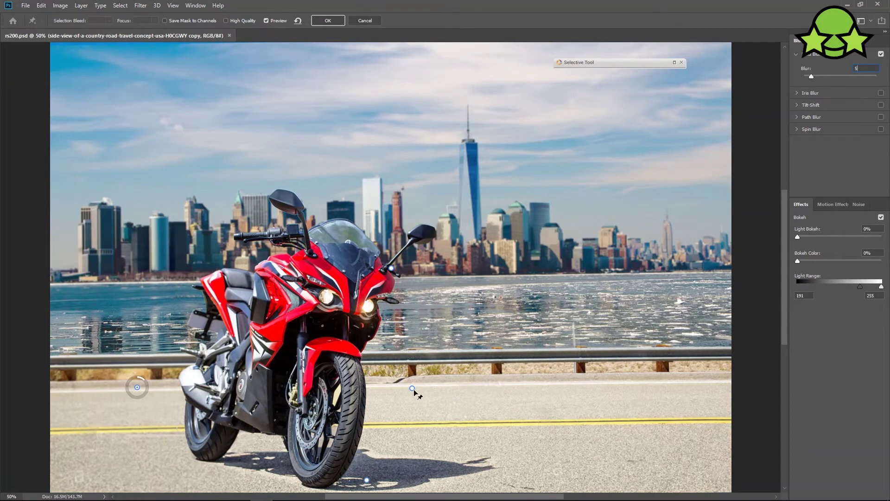
{"action": "left_click", "coordinate": [172, 486]}
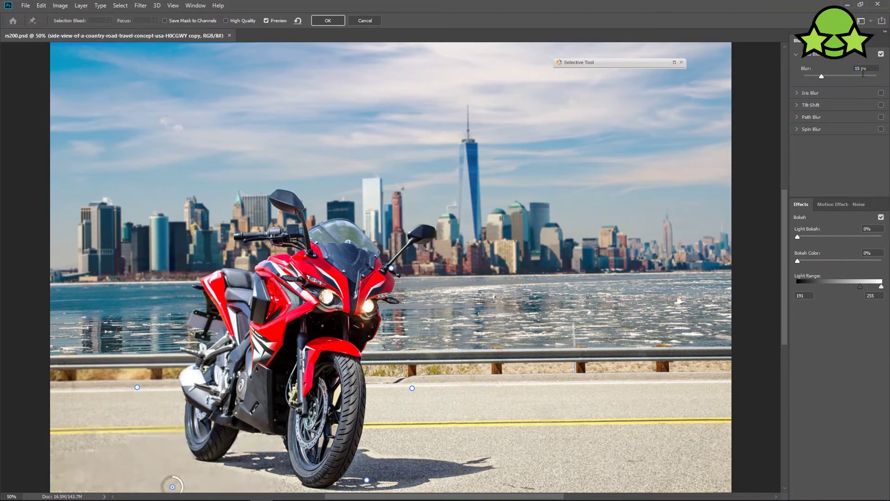
{"action": "type", "text": "1"}
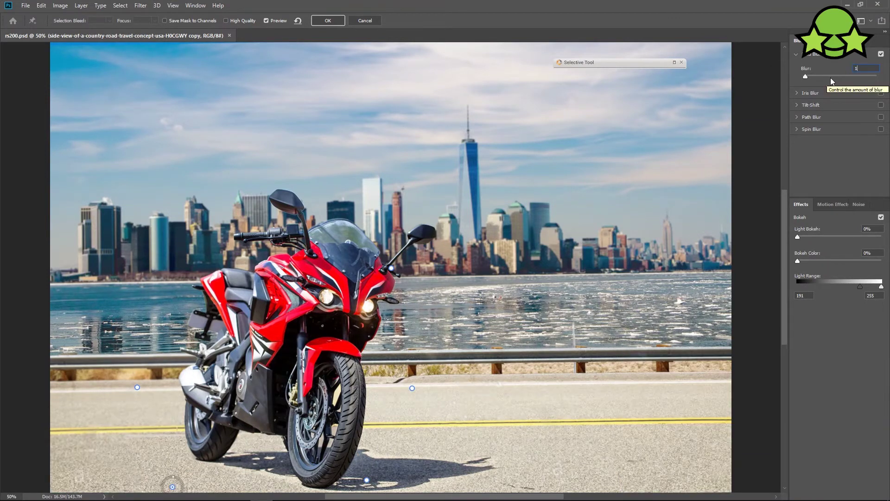
{"action": "left_click_drag", "start_coordinate": [173, 487], "coordinate": [224, 478]}
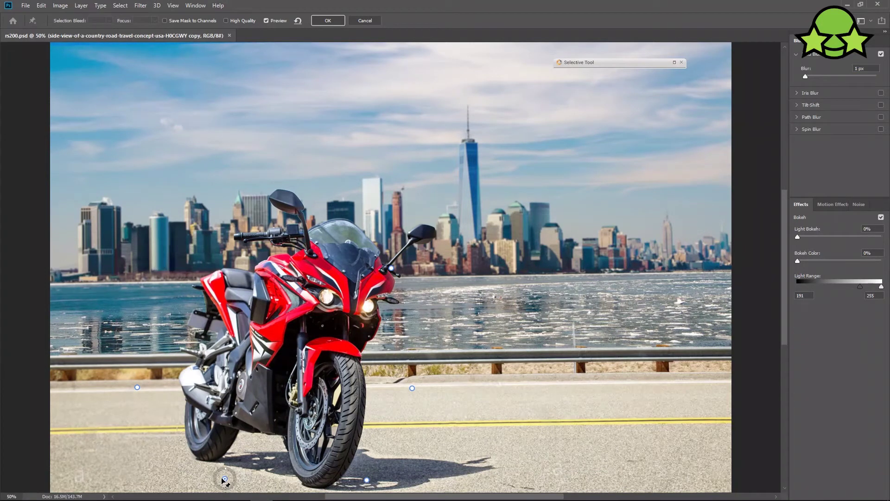
Add another field blur pin on the road's far edge, well ahead of the bike, with a blur of 2 px
{"action": "key", "text": "ctrl+minus"}
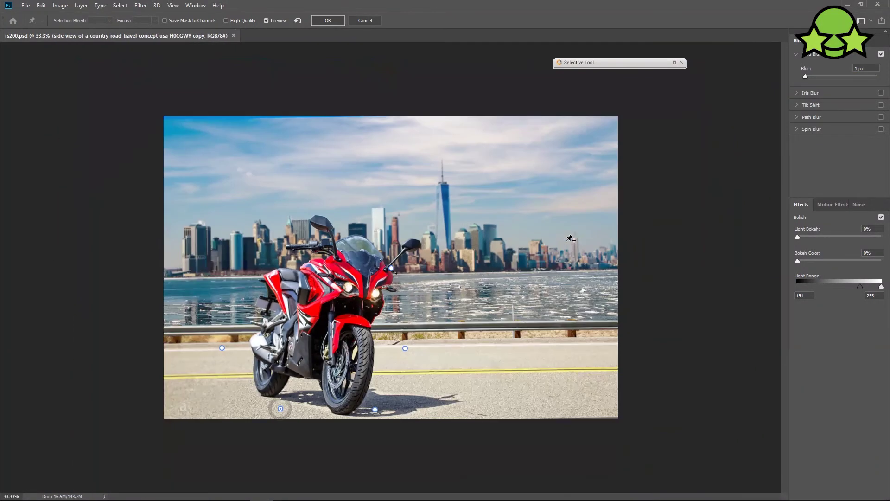
{"action": "key", "text": "ctrl+plus"}
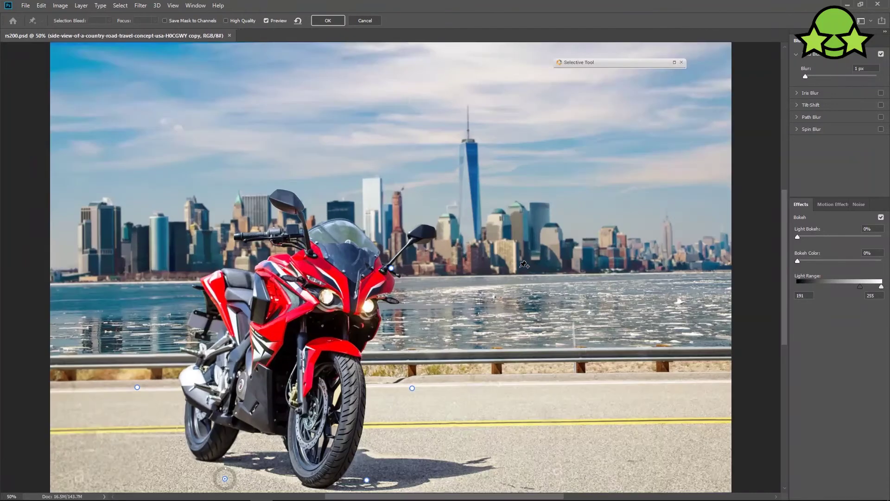
{"action": "scroll", "coordinate": [524, 264], "scroll_direction": "down", "scroll_amount": 2}
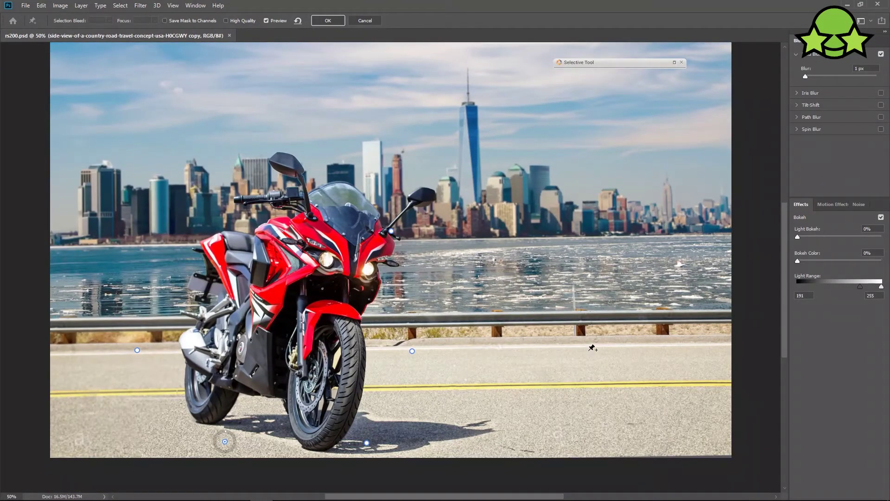
{"action": "left_click", "coordinate": [588, 350]}
{"action": "left_click", "coordinate": [864, 68]}
{"action": "type", "text": "2"}
Move the two roadside blur pins ahead of the bike up to the guardrail and apply the Field Blur
{"action": "left_click", "coordinate": [411, 351]}
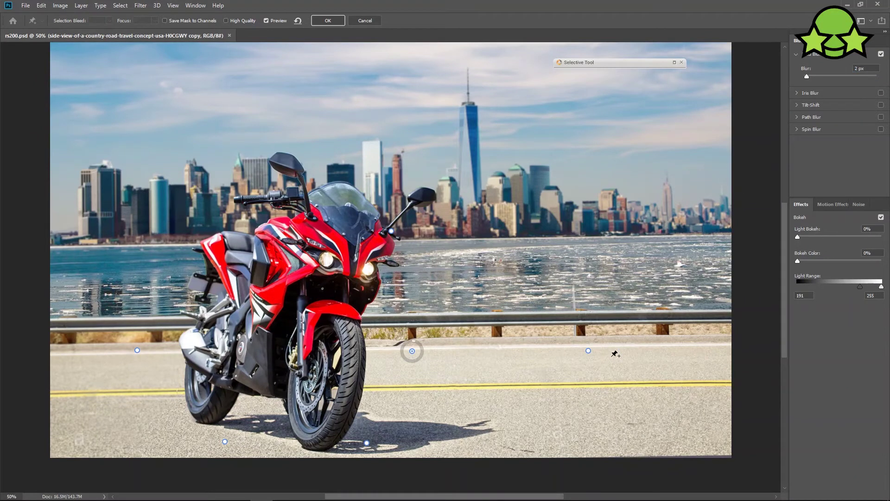
{"action": "left_click_drag", "start_coordinate": [412, 351], "coordinate": [415, 327]}
{"action": "left_click_drag", "start_coordinate": [589, 351], "coordinate": [609, 321]}
{"action": "left_click", "coordinate": [323, 23]}
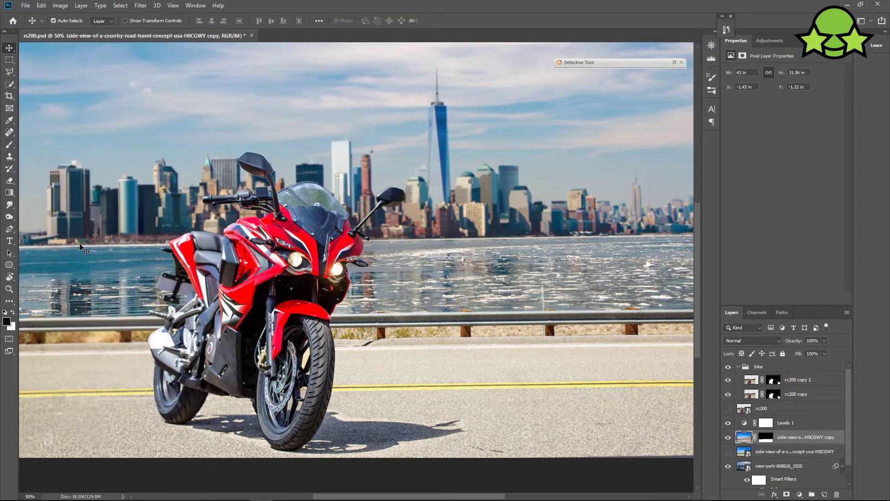
Merge the Levels 1 adjustment with the masked side-view road copy layer
{"action": "right_click", "coordinate": [805, 435]}
{"action": "left_click", "coordinate": [756, 441]}
{"action": "left_click", "coordinate": [791, 426], "text": "shift"}
{"action": "right_click", "coordinate": [789, 424]}
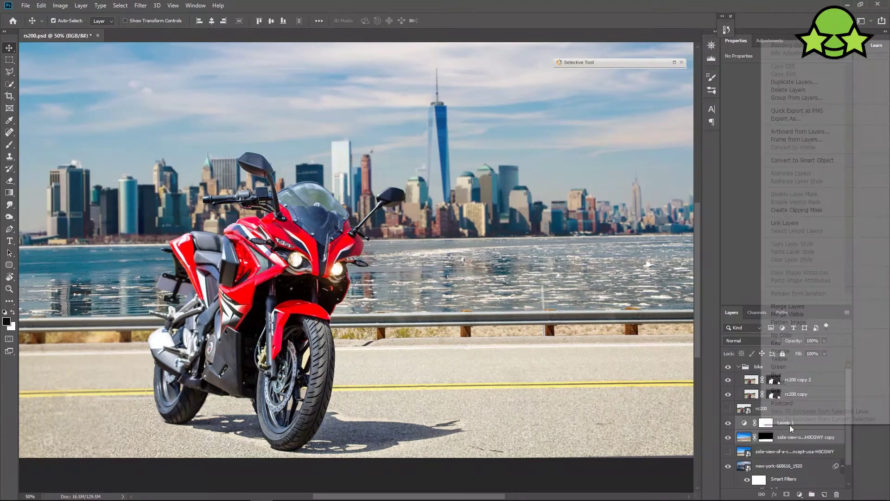
{"action": "left_click", "coordinate": [797, 307]}
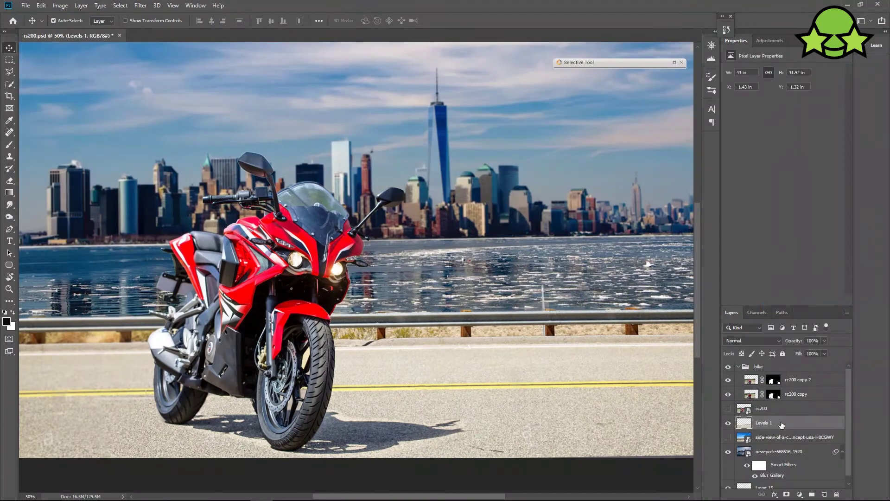
Select the merged Levels 1 layer and examine the bike's edges, guardrail and road surface up close and in the full composition
{"action": "key", "text": "ctrl+minus"}
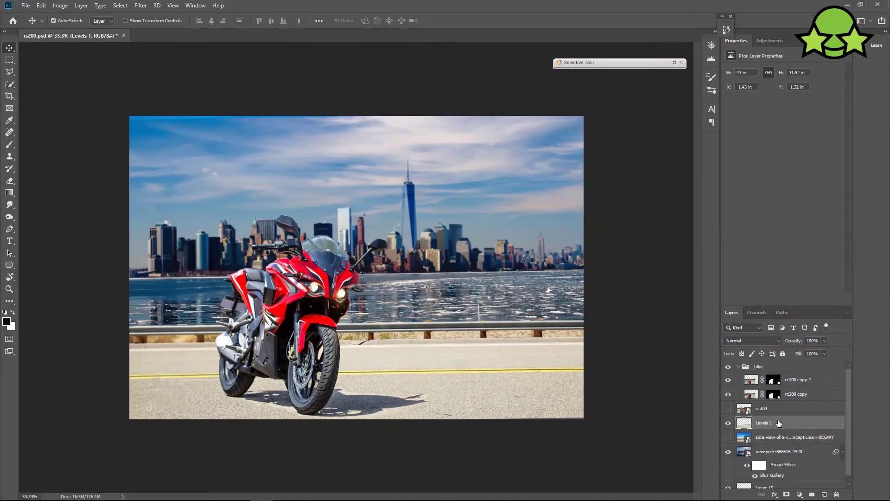
{"action": "scroll", "coordinate": [779, 423], "scroll_direction": "down", "scroll_amount": 1}
{"action": "left_click", "coordinate": [780, 446]}
{"action": "left_click", "coordinate": [779, 408]}
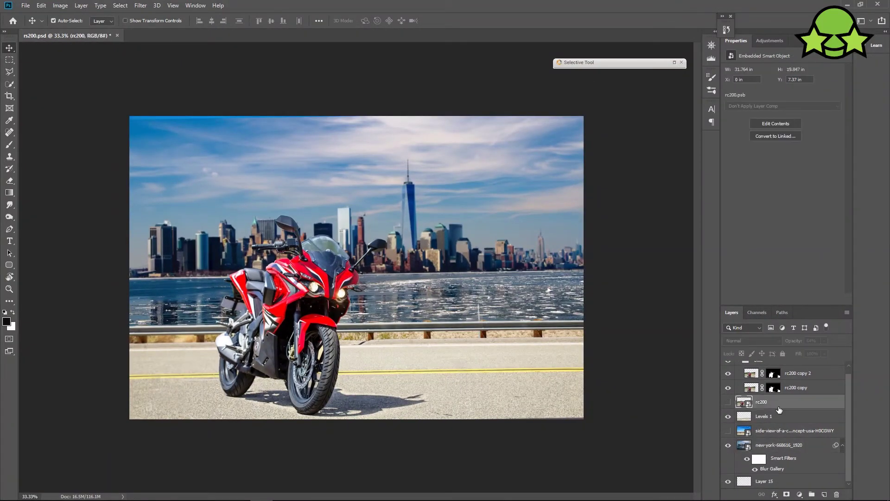
{"action": "left_click", "coordinate": [774, 421]}
{"action": "key", "text": "ctrl+plus"}
{"action": "key", "text": "ctrl+plus"}
{"action": "left_click_drag", "start_coordinate": [193, 388], "coordinate": [373, 358]}
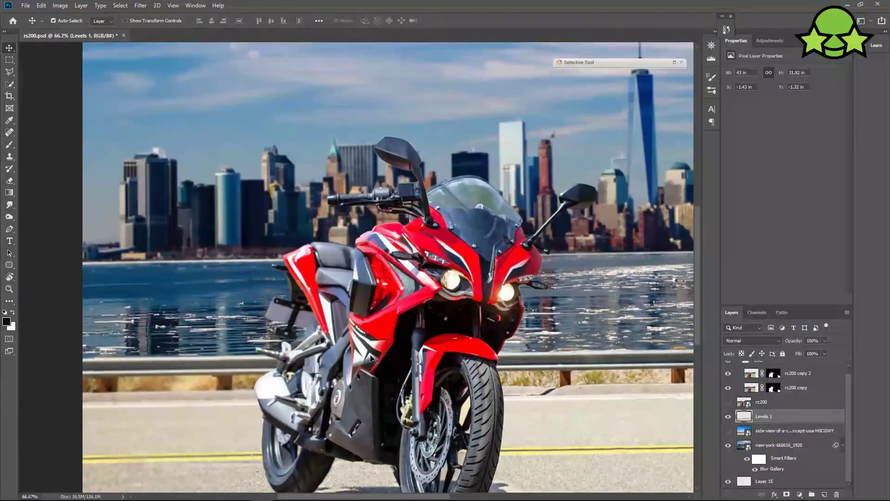
{"action": "key", "text": "ctrl+plus"}
{"action": "left_click_drag", "start_coordinate": [208, 394], "coordinate": [521, 306]}
{"action": "key", "text": "ctrl+minus"}
{"action": "key", "text": "ctrl+minus"}
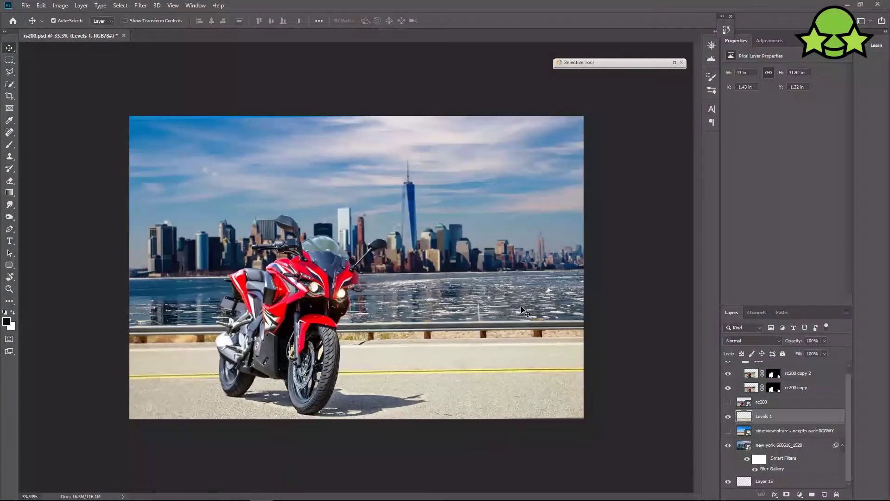
{"action": "key", "text": "ctrl+plus"}
{"action": "key", "text": "ctrl+plus"}
{"action": "key", "text": "ctrl+plus"}
{"action": "left_click_drag", "start_coordinate": [122, 477], "coordinate": [187, 327]}
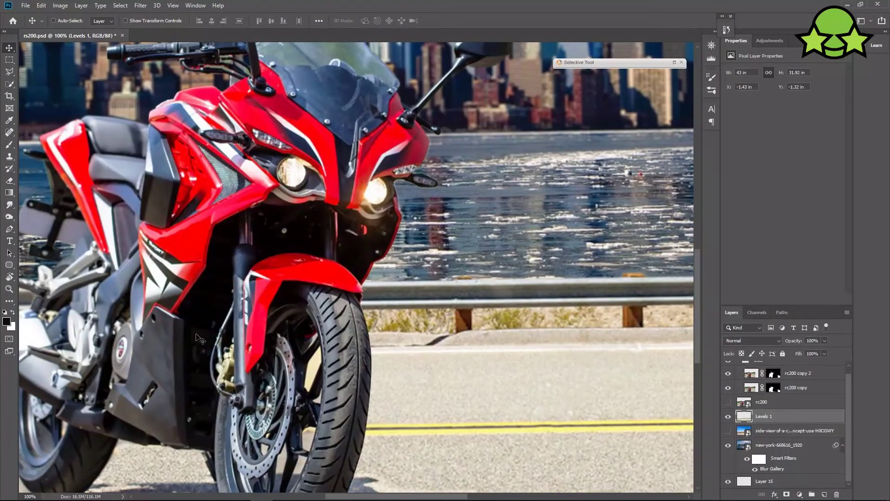
Save the motorcycle composite in its current state
{"action": "key", "text": "ctrl+minus"}
{"action": "key", "text": "ctrl+minus"}
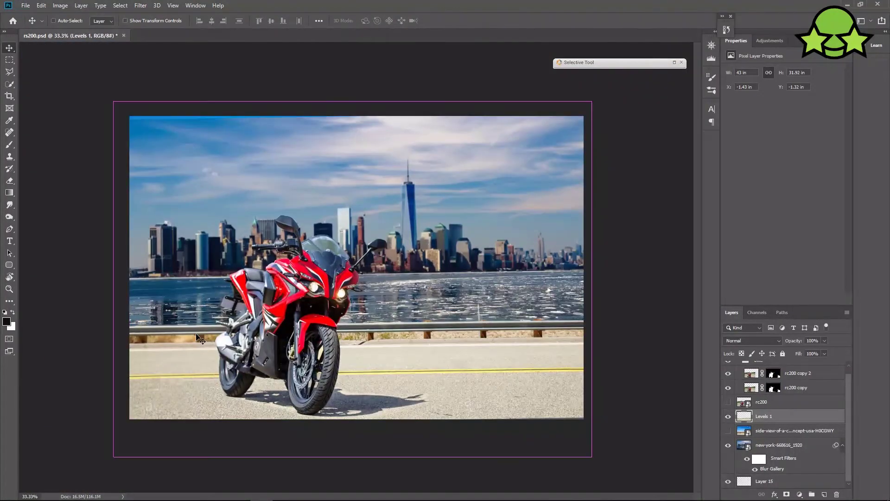
{"action": "key", "text": "ctrl+s"}
Add a Levels adjustment above the New York skyline layer with midtones 1.66 and white input level 238
{"action": "left_click", "coordinate": [792, 444]}
{"action": "left_click", "coordinate": [769, 41]}
{"action": "left_click", "coordinate": [756, 61]}
{"action": "left_click_drag", "start_coordinate": [794, 138], "coordinate": [772, 149]}
{"action": "mouse_move", "coordinate": [834, 138]}
{"action": "left_mouse_down"}
{"action": "mouse_move", "coordinate": [807, 138]}
{"action": "mouse_move", "coordinate": [833, 138]}
{"action": "left_mouse_up"}
{"action": "left_click_drag", "start_coordinate": [772, 138], "coordinate": [770, 135]}
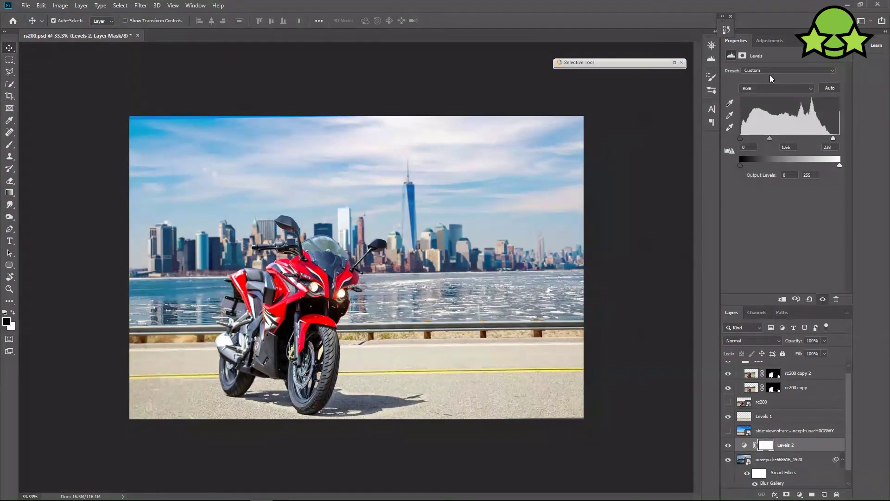
Set the skyline Levels midtones to 0.82 for blue and 1.16 for red, fine-tune the green midtones, and save the file
{"action": "left_click", "coordinate": [773, 89]}
{"action": "left_click", "coordinate": [767, 118]}
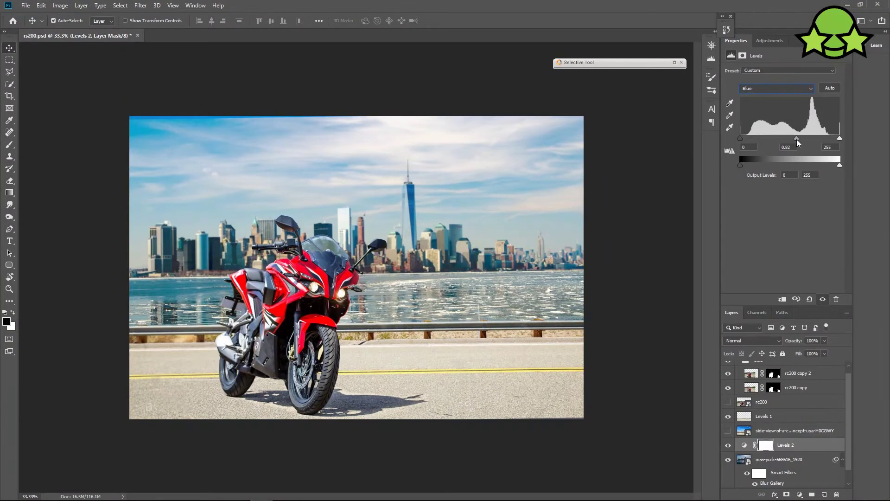
{"action": "left_click", "coordinate": [775, 88]}
{"action": "left_click", "coordinate": [770, 108]}
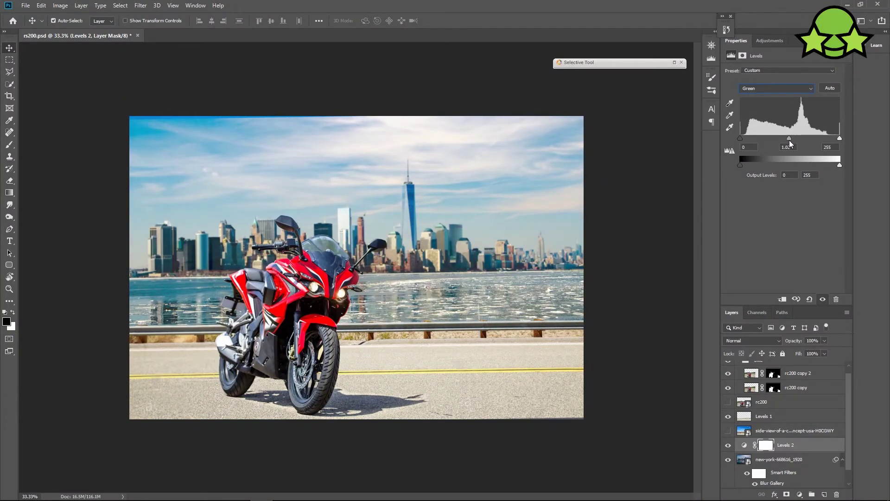
{"action": "left_click", "coordinate": [775, 88]}
{"action": "left_click", "coordinate": [770, 98]}
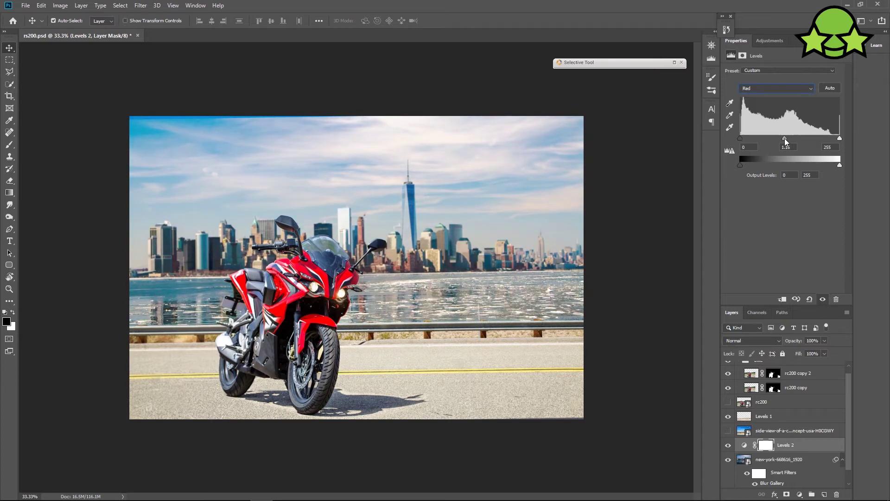
{"action": "key", "text": "ctrl+s"}
{"action": "key", "text": "ctrl+plus"}
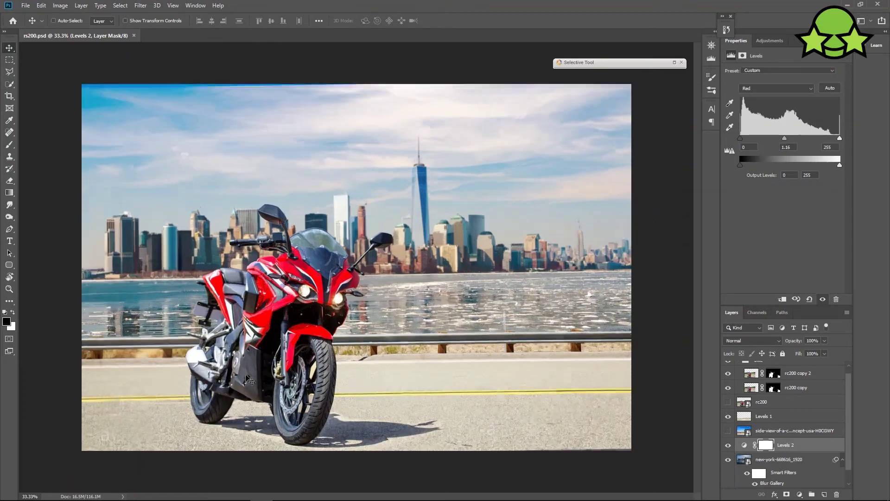
{"action": "key", "text": "ctrl+minus"}
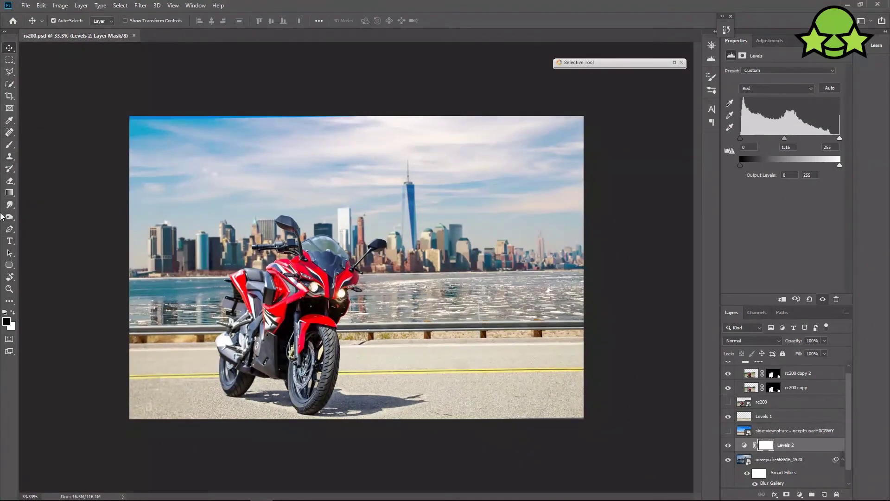
{"action": "left_click", "coordinate": [9, 98]}
{"action": "left_click_drag", "start_coordinate": [129, 118], "coordinate": [129, 118]}
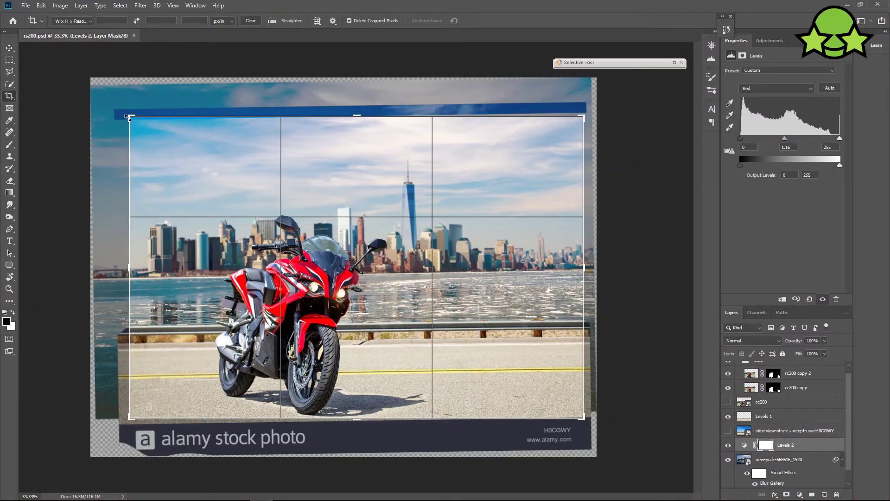
{"action": "left_click_drag", "start_coordinate": [129, 118], "coordinate": [129, 118]}
{"action": "left_click", "coordinate": [348, 239]}
{"action": "left_click_drag", "start_coordinate": [348, 239], "coordinate": [347, 196]}
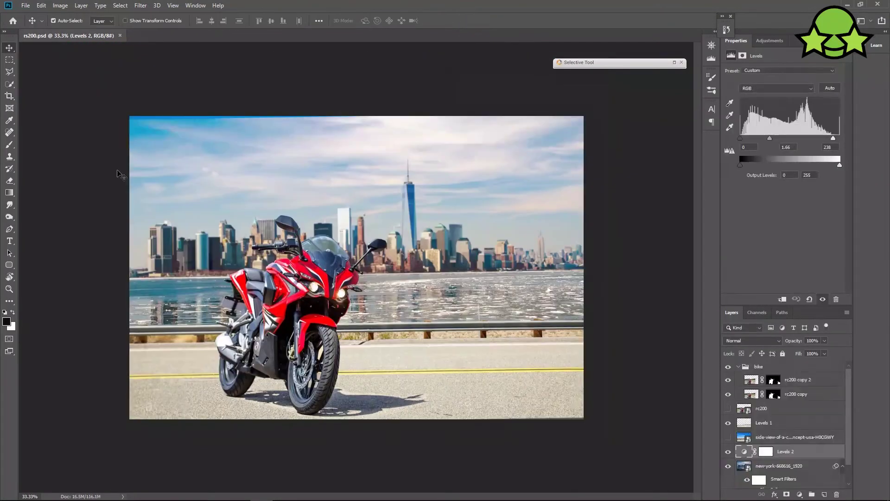
Scale the Levels 1 road layer to about 118.22% and move it up behind the bike
{"action": "left_click", "coordinate": [425, 377]}
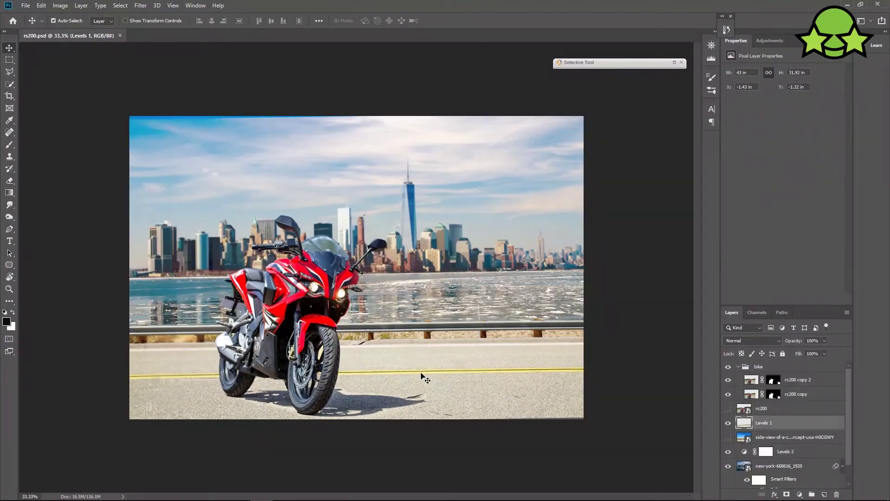
{"action": "key", "text": "ctrl+t"}
{"action": "key", "text": "ctrl+minus"}
{"action": "left_click_drag", "start_coordinate": [529, 408], "coordinate": [569, 430]}
{"action": "left_click_drag", "start_coordinate": [469, 372], "coordinate": [469, 354]}
{"action": "key", "text": "ctrl+plus"}
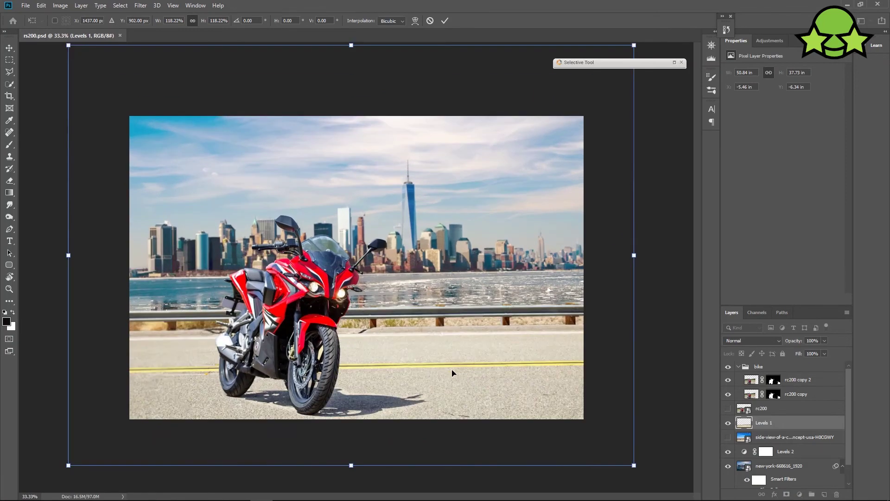
{"action": "left_click", "coordinate": [445, 21]}
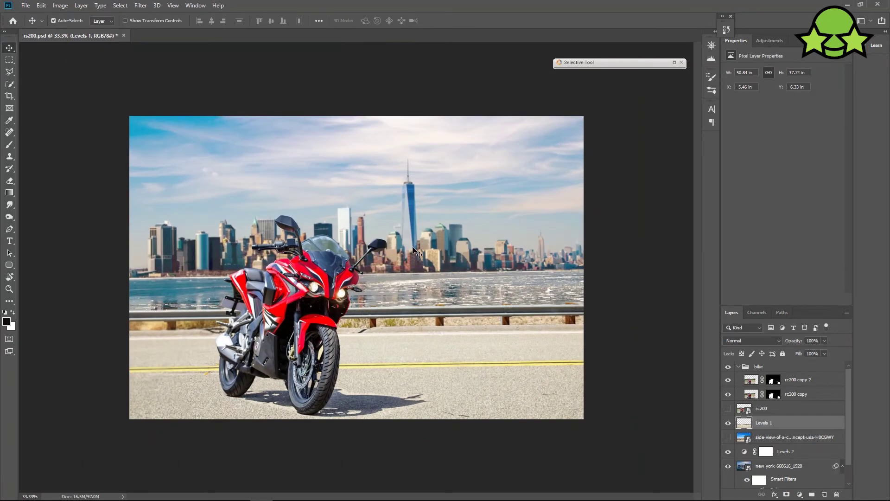
{"action": "left_click", "coordinate": [189, 6]}
{"action": "left_click", "coordinate": [218, 167]}
{"action": "key", "text": "ctrl+minus"}
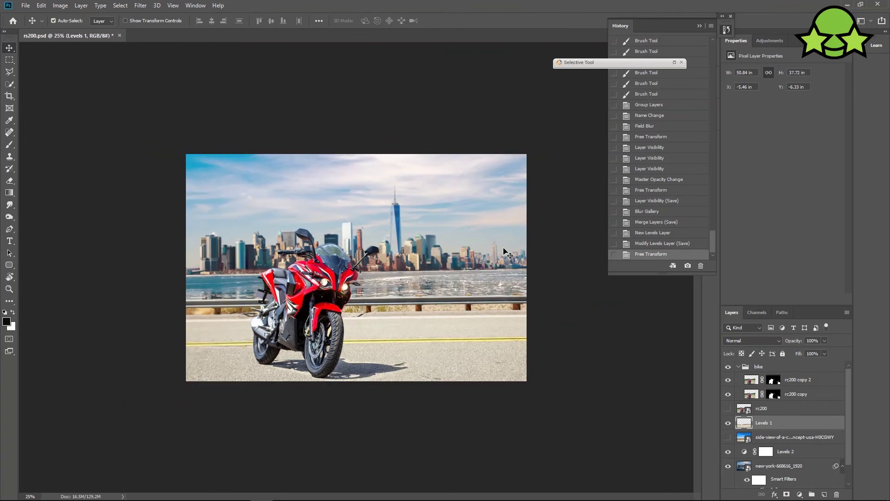
{"action": "left_click", "coordinate": [699, 26]}
Nudge the New York skyline layer slightly down behind the road
{"action": "left_click", "coordinate": [410, 253]}
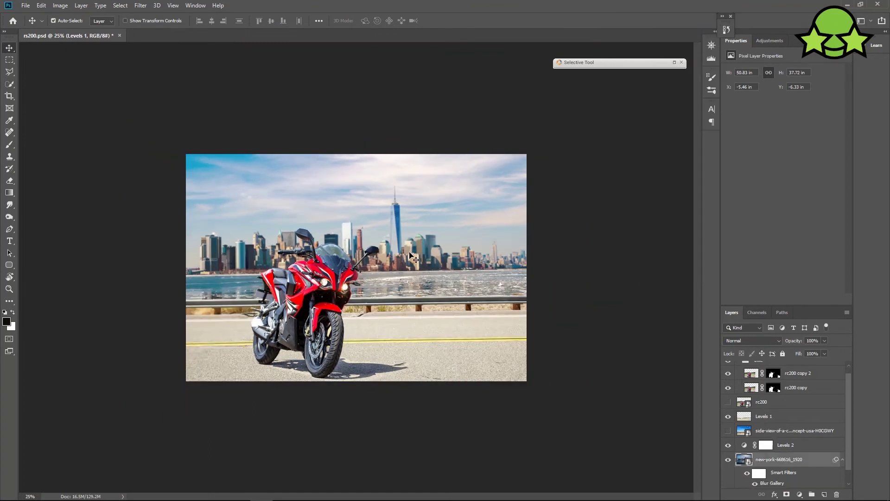
{"action": "key", "text": "shift+Down"}
{"action": "key", "text": "shift+Down"}
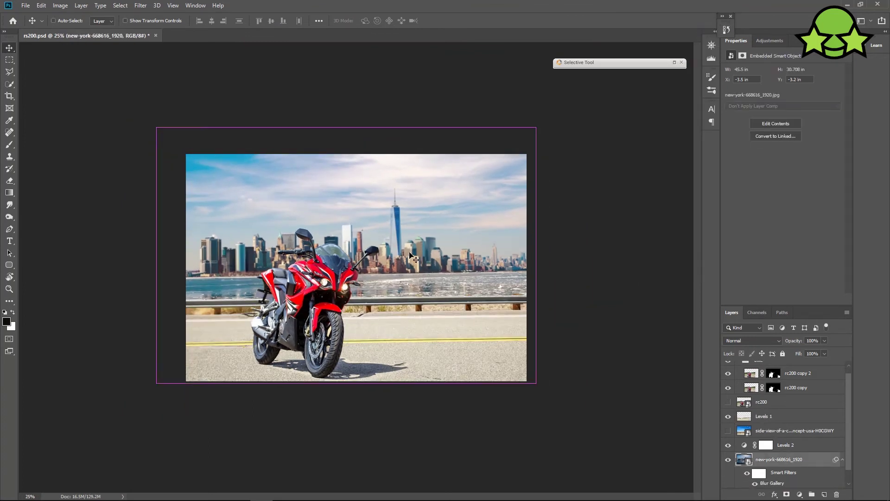
{"action": "key", "text": "ctrl+plus"}
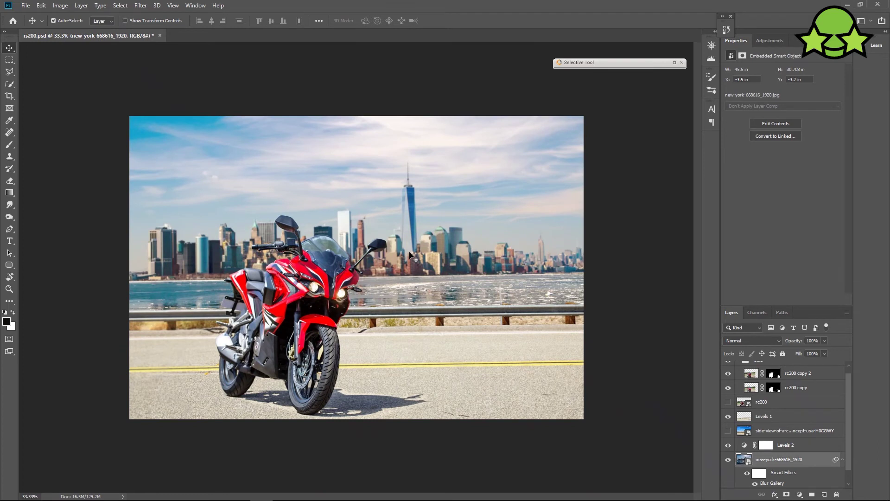
Rotate the Levels 1 road layer by -0.55 degrees to straighten the guardrail, and save the file
{"action": "left_click", "coordinate": [482, 320]}
{"action": "key", "text": "ctrl+t"}
{"action": "left_click_drag", "start_coordinate": [640, 44], "coordinate": [638, 40]}
{"action": "key", "text": "ctrl+minus"}
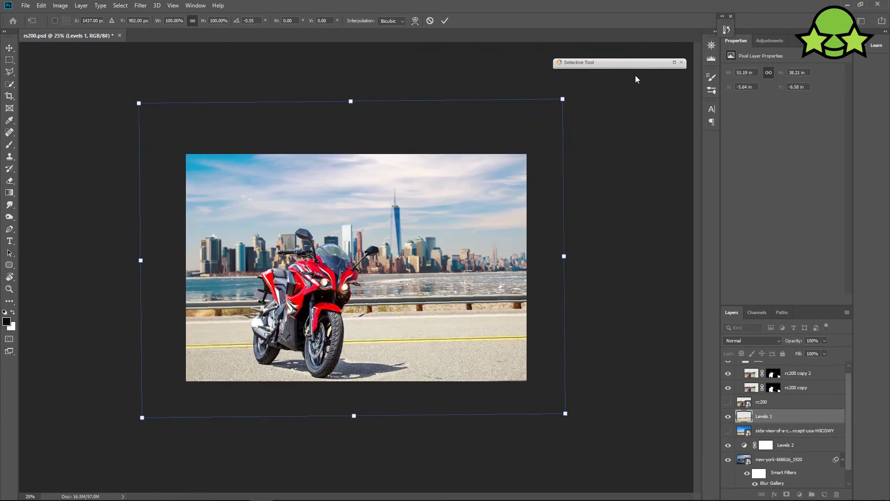
{"action": "left_click", "coordinate": [445, 21]}
{"action": "key", "text": "ctrl+plus"}
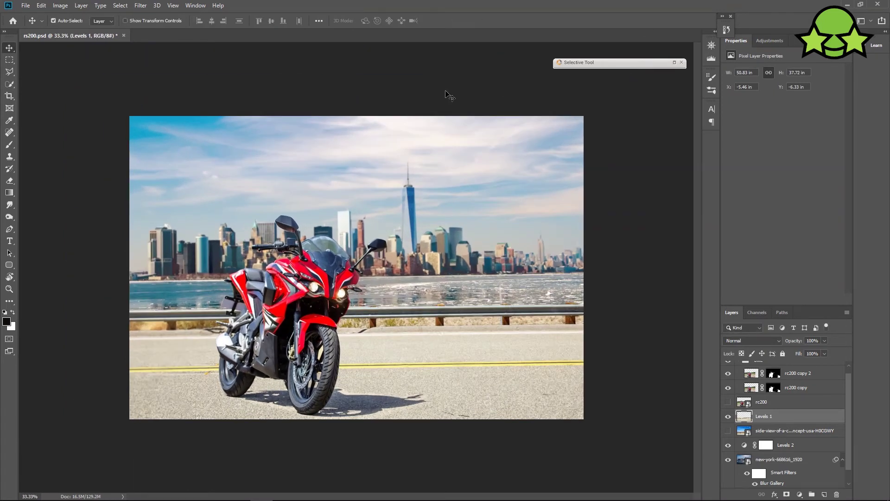
{"action": "key", "text": "ctrl+s"}
Add a radial Gradient Fill layer above the New York skyline layer and set its first colour stop to white ffffff
{"action": "left_click", "coordinate": [772, 460]}
{"action": "left_click", "coordinate": [800, 494]}
{"action": "left_click", "coordinate": [817, 337]}
{"action": "left_click", "coordinate": [698, 164]}
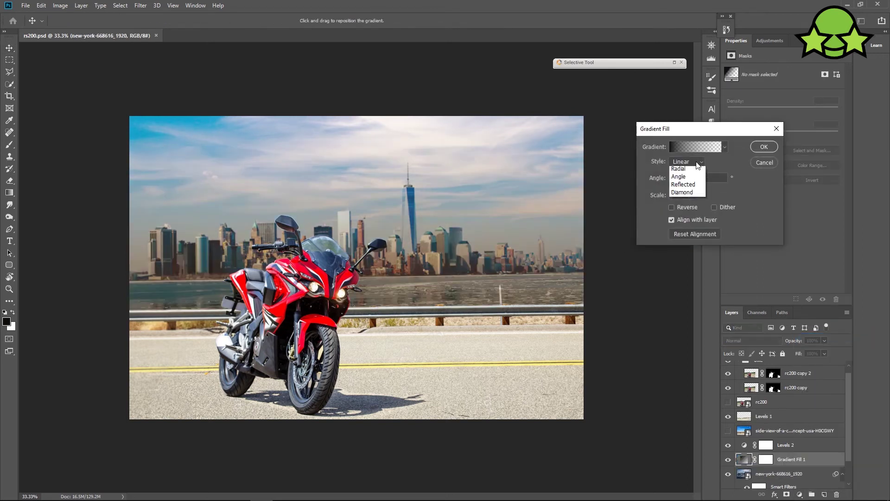
{"action": "left_click", "coordinate": [676, 146]}
{"action": "double_click", "coordinate": [625, 213]}
{"action": "left_click_drag", "start_coordinate": [623, 212], "coordinate": [570, 143]}
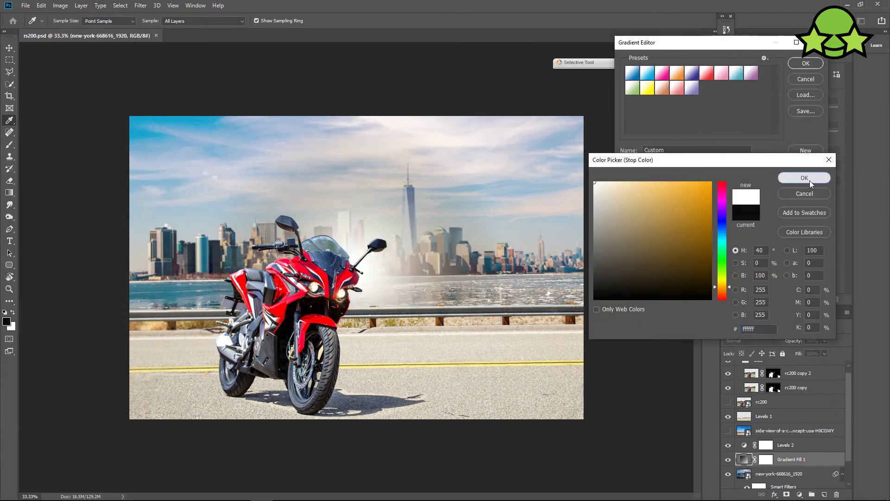
{"action": "left_click", "coordinate": [805, 178]}
Set the gradient's second colour stop to fff3c8 and its third stop to a light warm orange
{"action": "double_click", "coordinate": [657, 213]}
{"action": "type", "text": "fff3c8"}
{"action": "key", "text": "Return"}
{"action": "double_click", "coordinate": [679, 215]}
{"action": "left_click_drag", "start_coordinate": [679, 216], "coordinate": [643, 182]}
{"action": "left_click", "coordinate": [725, 287]}
{"action": "left_click", "coordinate": [793, 180]}
Set the gradient's last colour stop to orange ffb16c and accept the edited gradient
{"action": "left_click", "coordinate": [728, 215]}
{"action": "double_click", "coordinate": [729, 215]}
{"action": "left_click", "coordinate": [722, 291]}
{"action": "left_click_drag", "start_coordinate": [653, 181], "coordinate": [662, 181]}
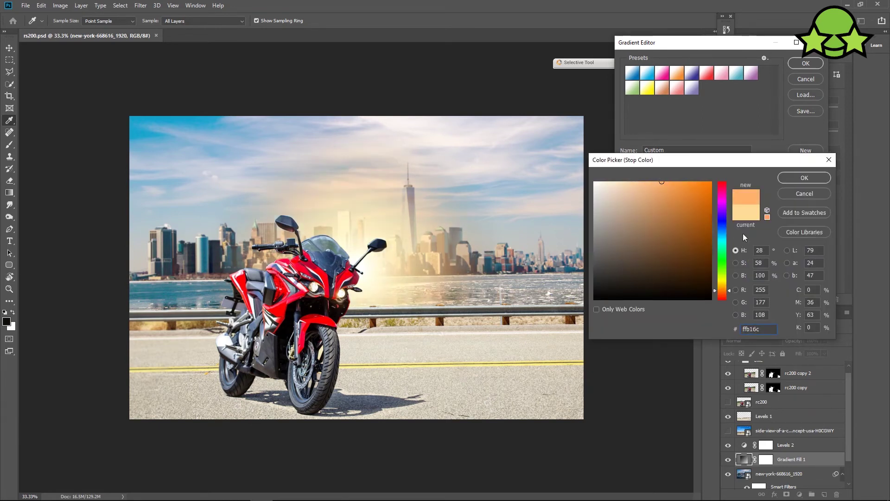
{"action": "left_click", "coordinate": [805, 177]}
{"action": "left_click", "coordinate": [806, 63]}
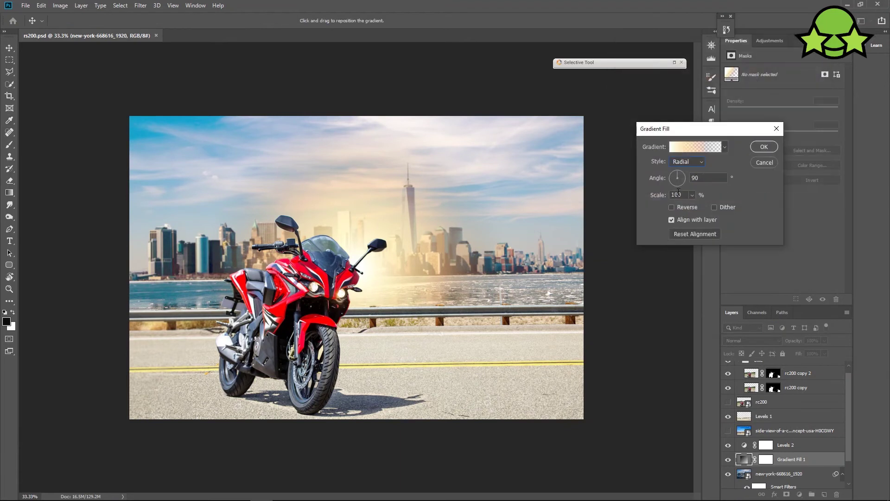
Set the radial gradient's scale to 221% and reposition its glow at the image's upper-left corner
{"action": "left_click_drag", "start_coordinate": [693, 198], "coordinate": [699, 206]}
{"action": "left_click_drag", "start_coordinate": [358, 233], "coordinate": [145, 103]}
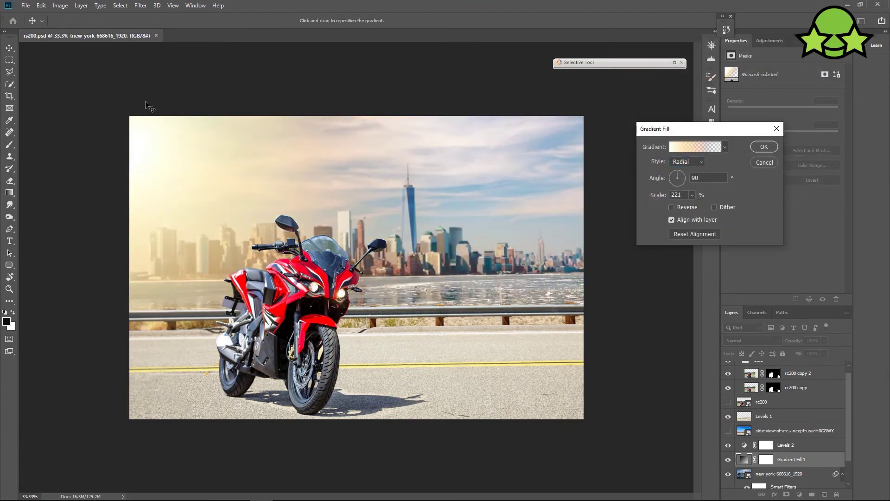
{"action": "left_click", "coordinate": [764, 146]}
Place the gradient fill layer above the bike group with Soft Light blending, and save the file
{"action": "left_click_drag", "start_coordinate": [803, 463], "coordinate": [798, 364]}
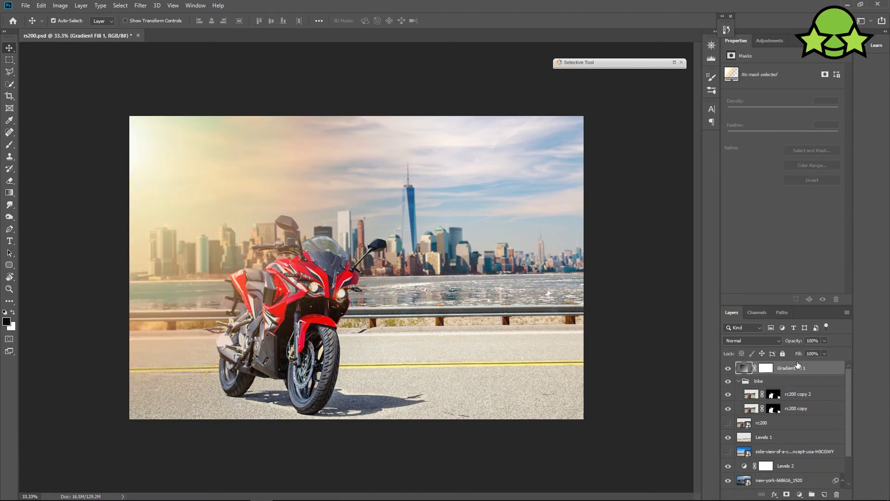
{"action": "left_click", "coordinate": [752, 340]}
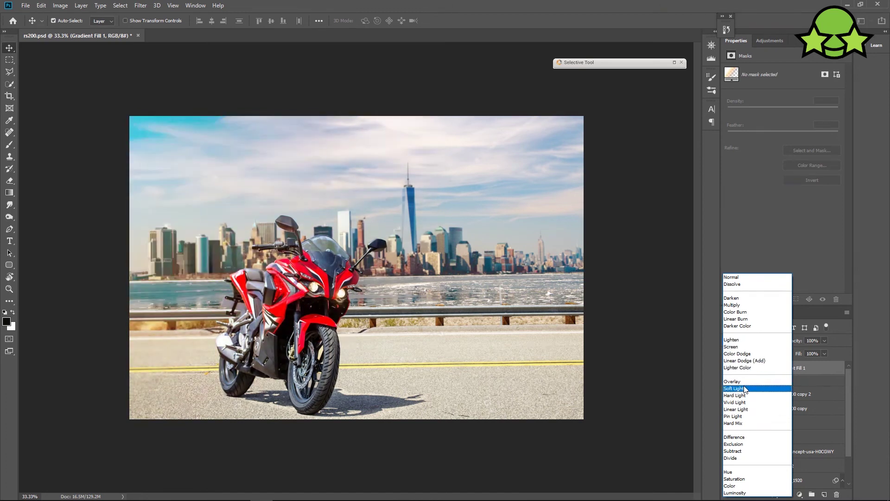
{"action": "left_click", "coordinate": [746, 388]}
{"action": "left_click", "coordinate": [729, 369]}
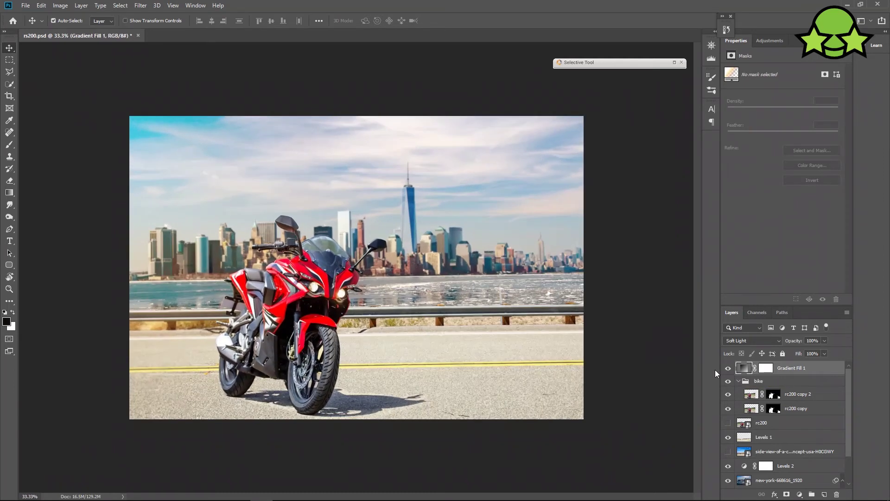
{"action": "key", "text": "ctrl+s"}
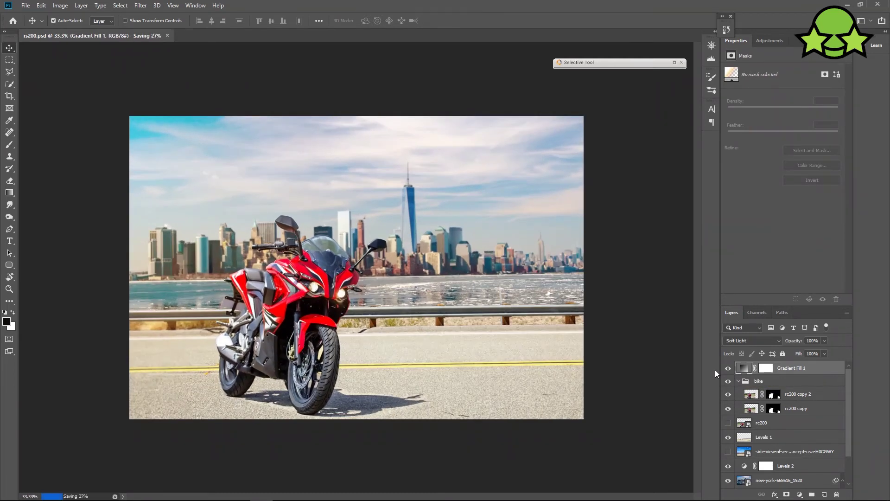
Stamp all visible layers onto a new layer above the gradient fill and start a Field Blur on it
{"action": "left_click", "coordinate": [824, 494]}
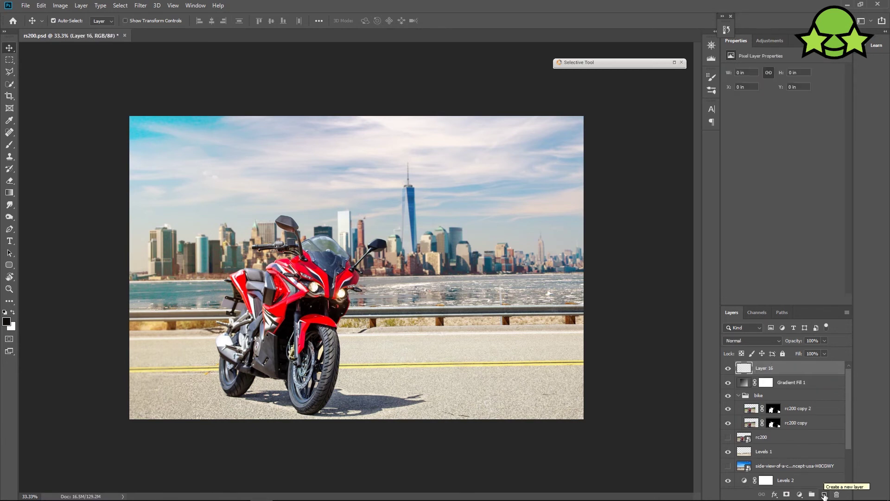
{"action": "key", "text": "ctrl+alt+shift+e"}
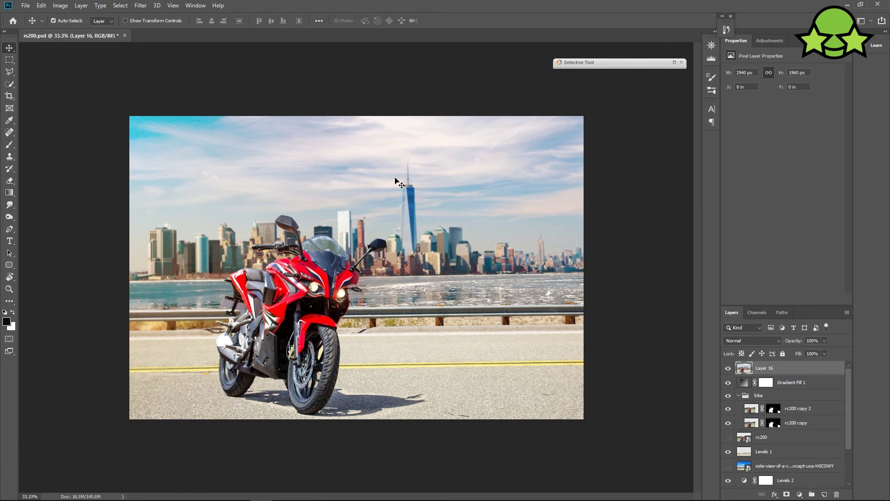
{"action": "left_click", "coordinate": [141, 6]}
{"action": "mouse_move", "coordinate": [216, 121]}
{"action": "left_click", "coordinate": [272, 119]}
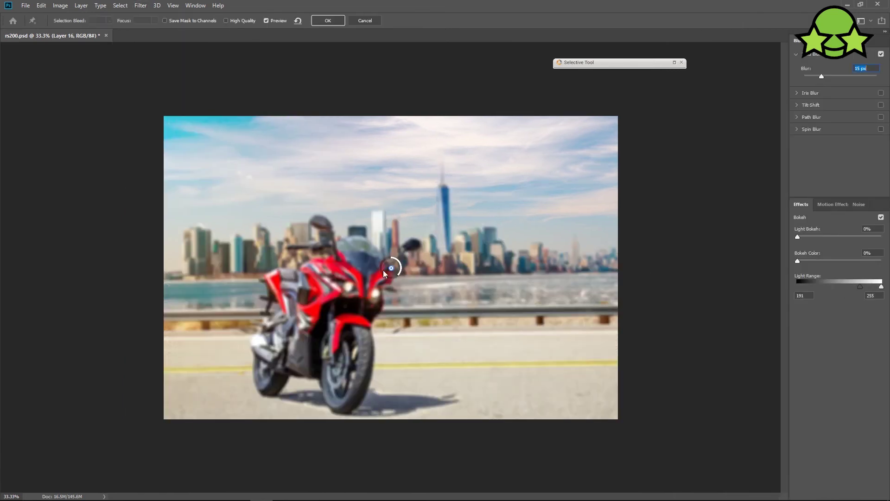
Move the field blur pin onto the guardrail behind the bike and set its blur to 2 px
{"action": "left_click_drag", "start_coordinate": [218, 327], "coordinate": [340, 324]}
{"action": "key", "text": "ctrl+plus"}
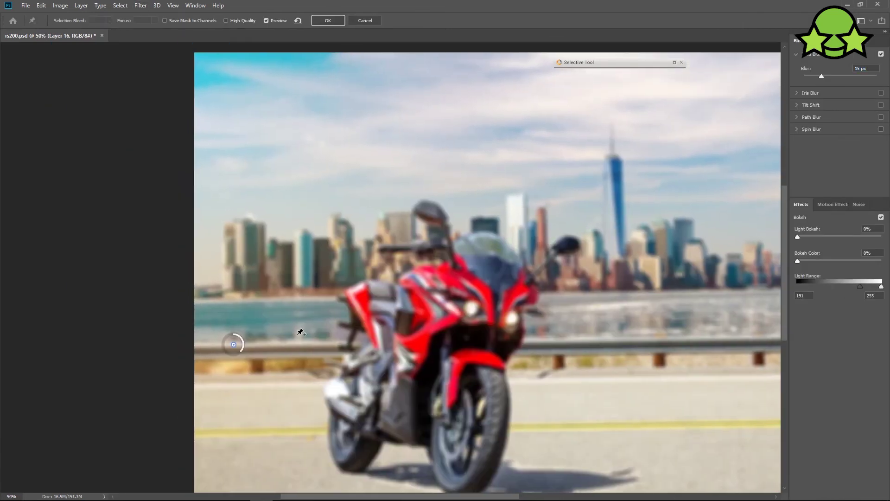
{"action": "type", "text": "2"}
Add field blur pins on the bike's tail with 0 px blur and on its front fairing with minimal blur
{"action": "left_click", "coordinate": [360, 307]}
{"action": "double_click", "coordinate": [861, 68]}
{"action": "type", "text": "0"}
{"action": "left_click", "coordinate": [464, 302]}
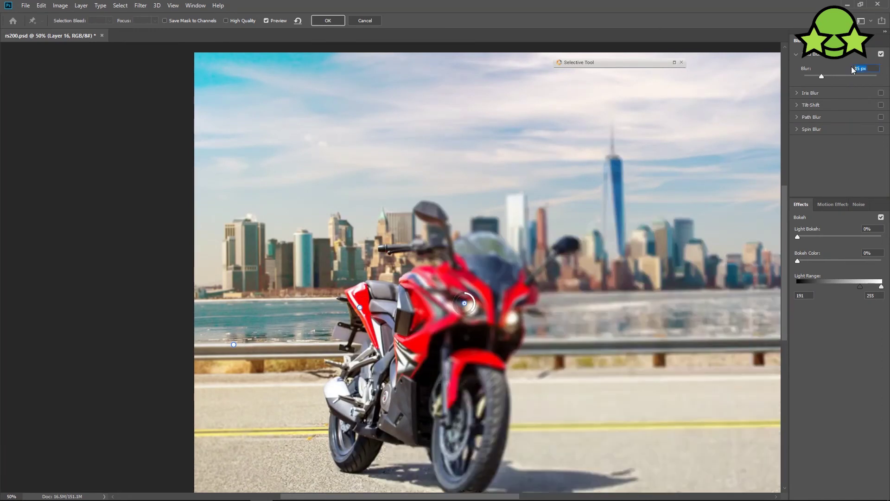
{"action": "type", "text": "0"}
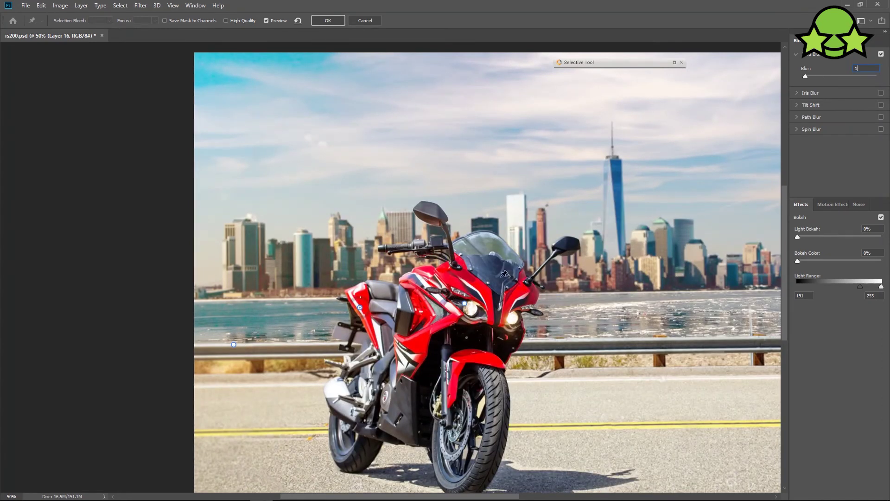
Add a field blur pin with 1 px blur on the bike's exhaust and another pin on the front wheel
{"action": "left_click", "coordinate": [349, 409]}
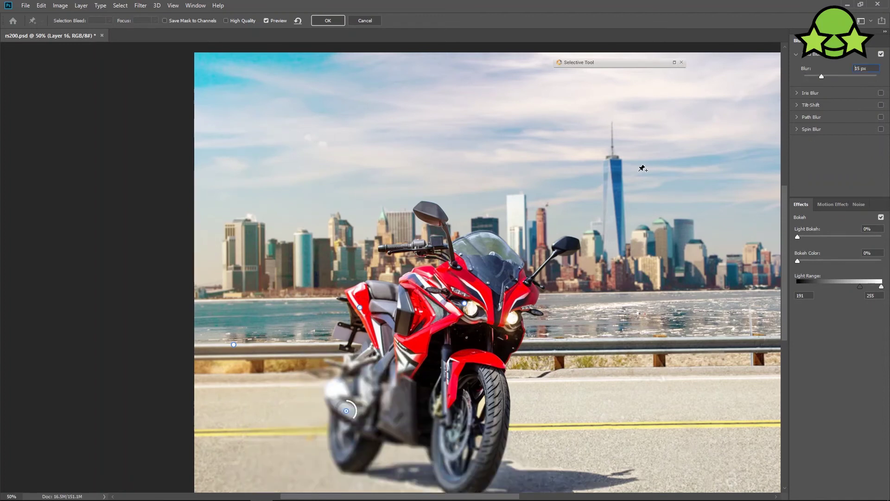
{"action": "type", "text": "1"}
{"action": "left_click", "coordinate": [464, 396]}
Add field blur pins with 5 px blur on the skyline buildings behind the bike's tail and in the sky above the bike
{"action": "left_click", "coordinate": [225, 315]}
{"action": "type", "text": "5"}
{"action": "left_click_drag", "start_coordinate": [225, 315], "coordinate": [236, 240]}
{"action": "left_click", "coordinate": [429, 143]}
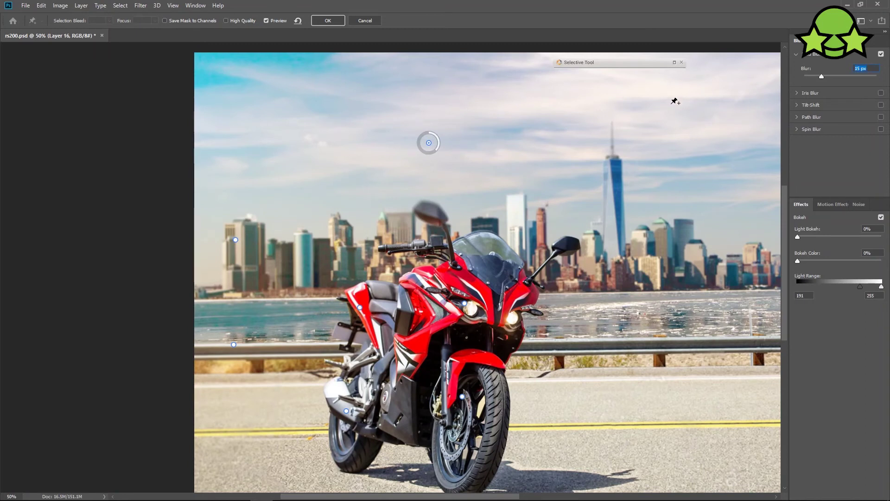
{"action": "type", "text": "5"}
Add field blur pins with 0 px blur on the bike's two mirrors
{"action": "left_click", "coordinate": [432, 214]}
{"action": "type", "text": "1"}
{"action": "key", "text": "BackSpace"}
{"action": "type", "text": "0"}
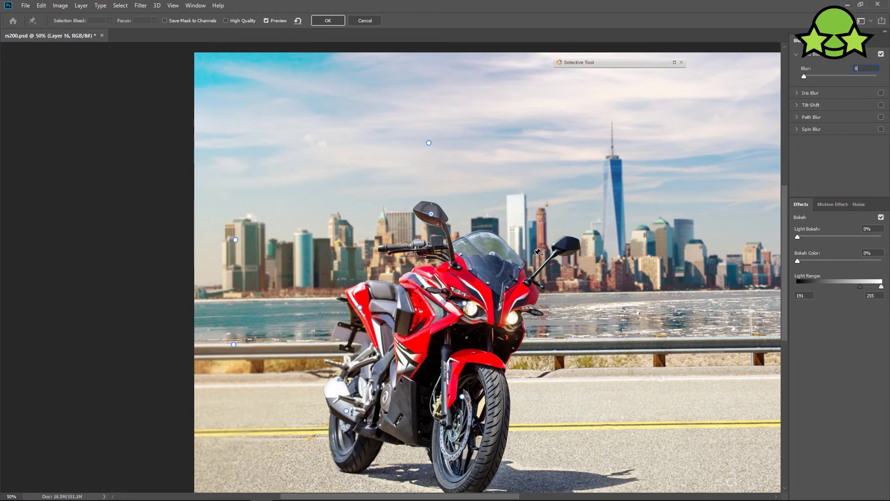
{"action": "left_click", "coordinate": [568, 249]}
Add a field blur pin with 3 px blur on the water at the far right of the image
{"action": "key", "text": "ctrl+minus"}
{"action": "left_click", "coordinate": [566, 288]}
{"action": "type", "text": "3"}
{"action": "key", "text": "ctrl+plus"}
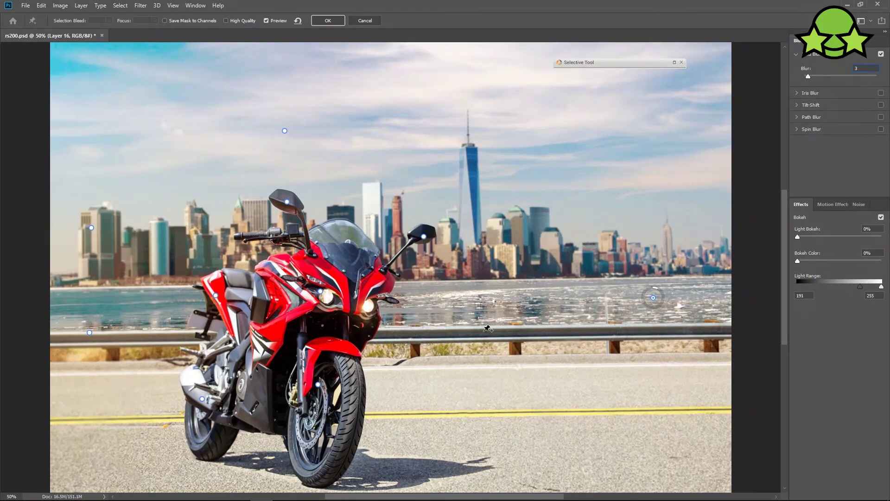
Add field blur pins with 0 px blur on the bike's two headlights
{"action": "left_click", "coordinate": [369, 309]}
{"action": "type", "text": "0"}
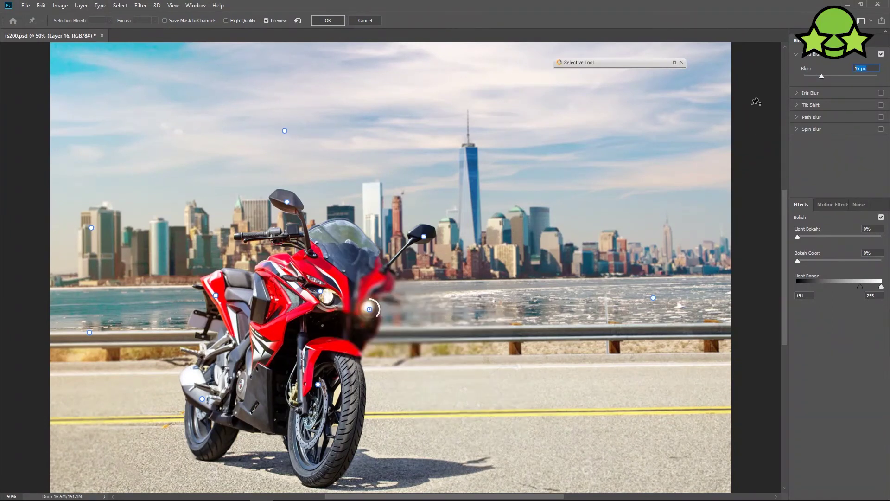
{"action": "left_click", "coordinate": [327, 299]}
Add field blur pins on the road's edge beside the bike and, with 2 px blur, on the image's bottom edge near the right corner
{"action": "left_click", "coordinate": [441, 361]}
{"action": "type", "text": "1"}
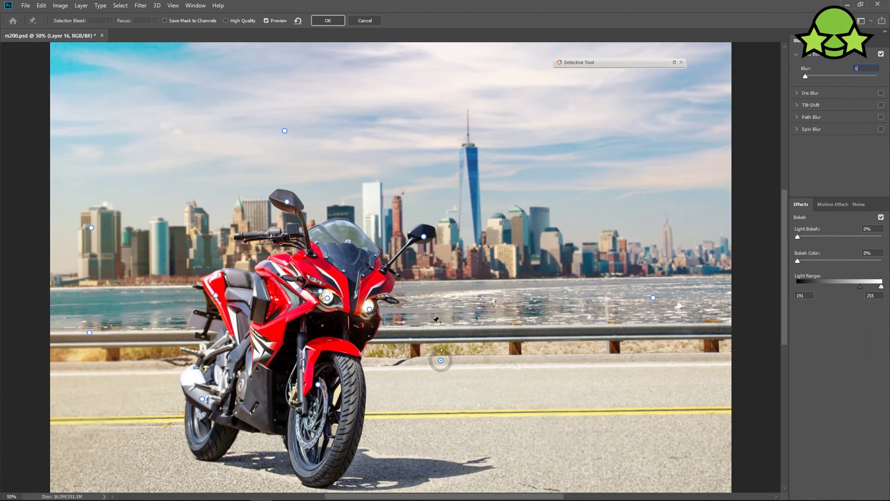
{"action": "type", "text": "22"}
{"action": "key", "text": "ctrl+minus"}
{"action": "left_click", "coordinate": [604, 414]}
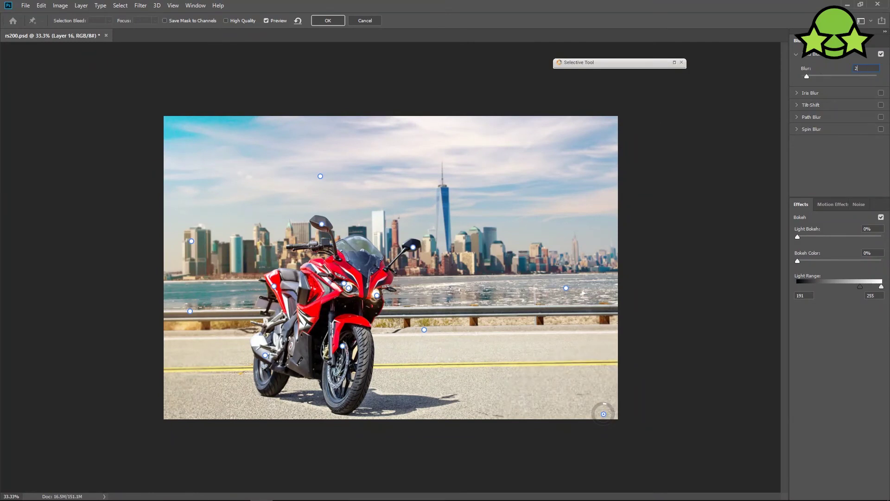
{"action": "left_click_drag", "start_coordinate": [604, 414], "coordinate": [544, 420]}
Add two field blur pins with 2 px blur on the water to the right of the bike and apply the Field Blur
{"action": "key", "text": "ctrl+plus"}
{"action": "key", "text": "ctrl+minus"}
{"action": "key", "text": "ctrl+plus"}
{"action": "left_click", "coordinate": [429, 309]}
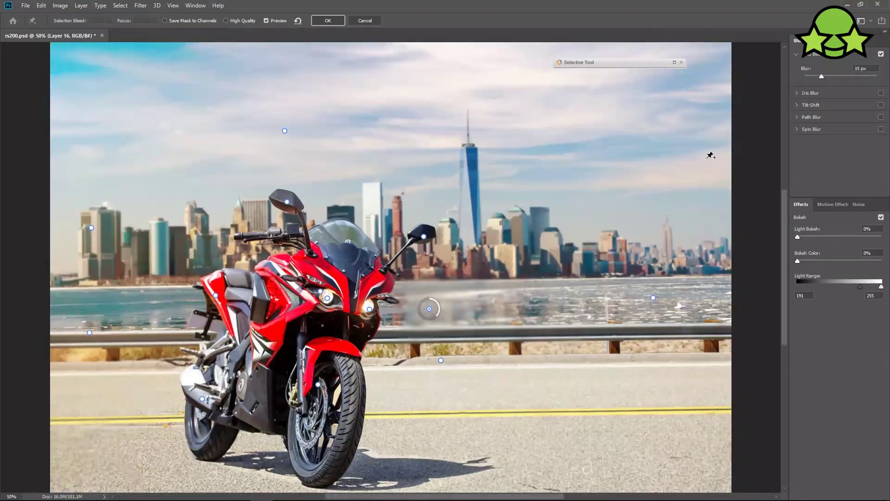
{"action": "left_click", "coordinate": [865, 68]}
{"action": "type", "text": "2"}
{"action": "left_click", "coordinate": [540, 305]}
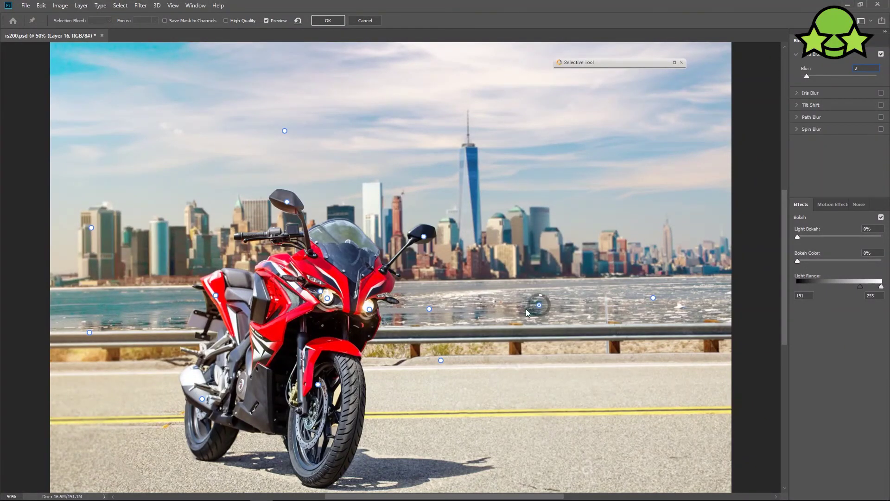
{"action": "key", "text": "ctrl+minus"}
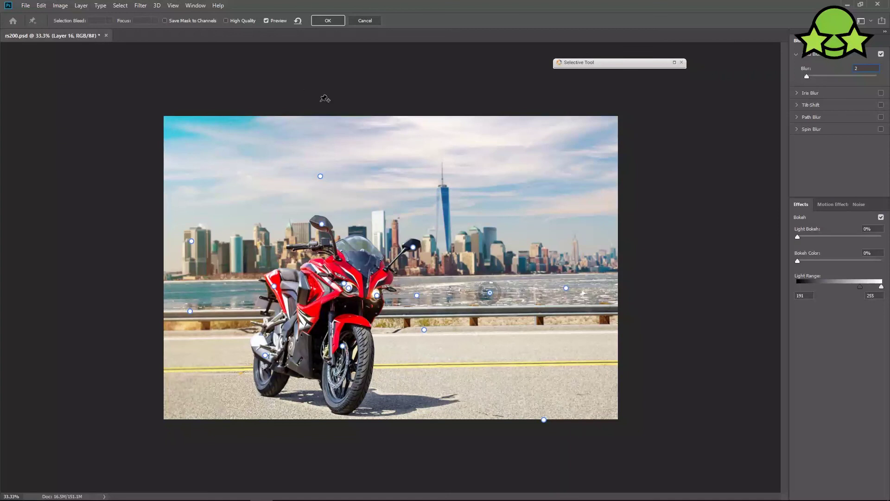
{"action": "left_click", "coordinate": [330, 23]}
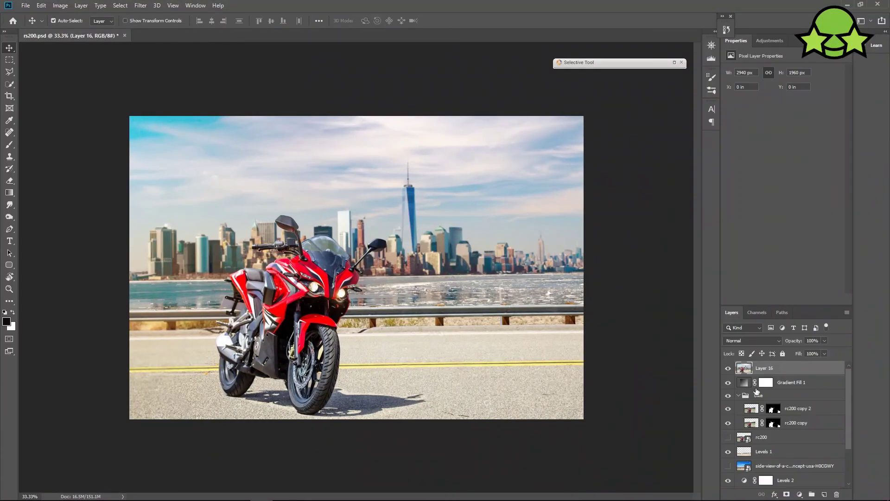
Convert Layer 16 to a smart object, duplicate it and start the Camera Raw Filter on the copy
{"action": "right_click", "coordinate": [755, 377]}
{"action": "left_click", "coordinate": [785, 227]}
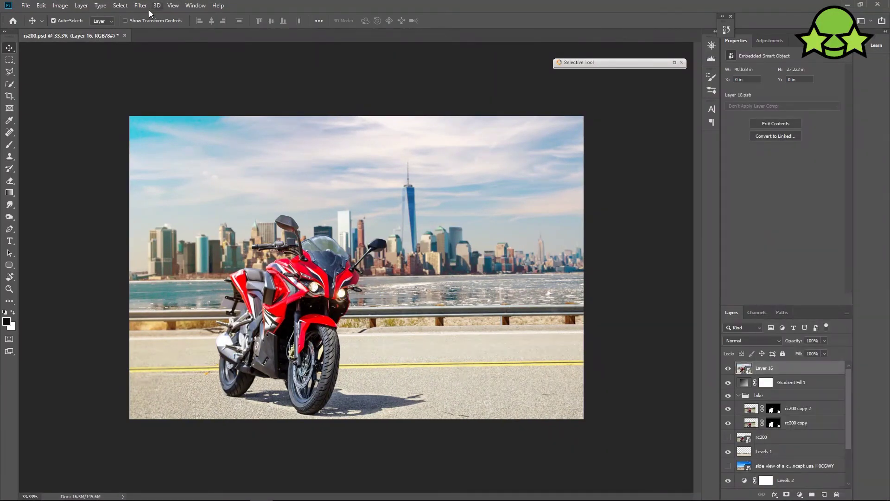
{"action": "left_click_drag", "start_coordinate": [775, 364], "coordinate": [825, 494]}
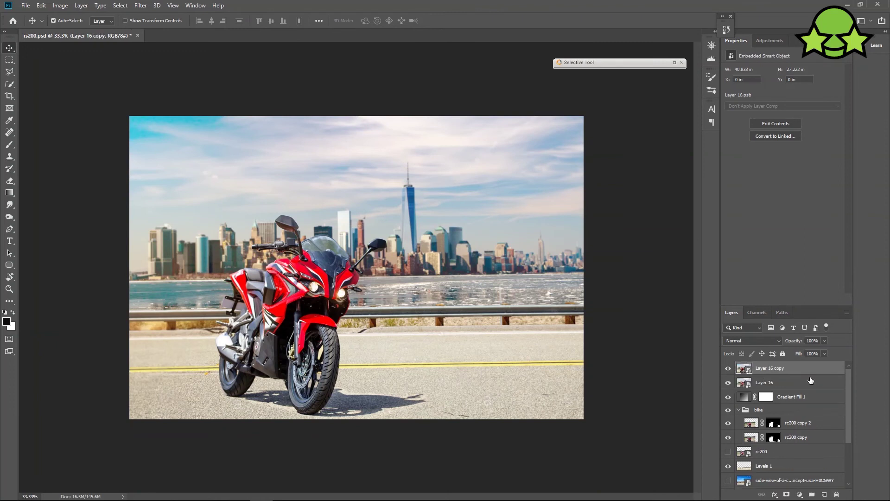
{"action": "left_click", "coordinate": [141, 5]}
{"action": "left_click", "coordinate": [188, 66]}
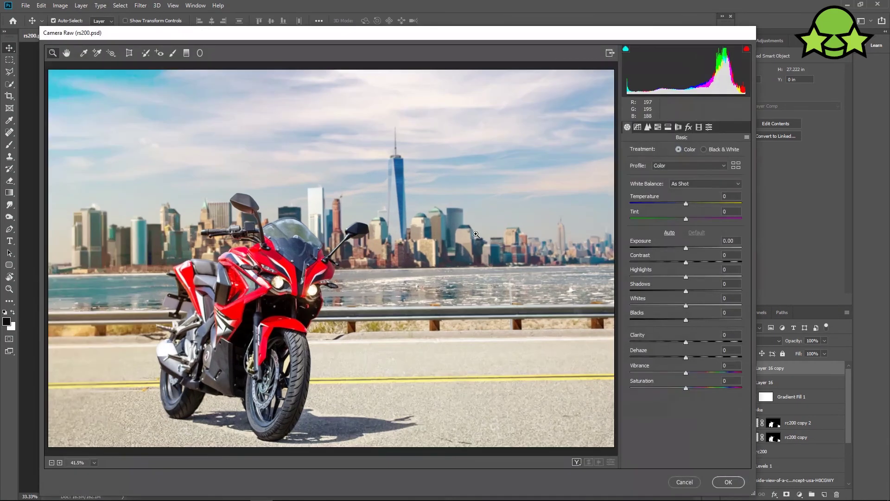
Set Temperature, Tint, Contrast and Highlights to +3, Blacks +4, Clarity +8, Dehaze +13 and Vibrance -3 in the basic adjustments
{"action": "left_click_drag", "start_coordinate": [687, 202], "coordinate": [689, 219]}
{"action": "left_click_drag", "start_coordinate": [687, 263], "coordinate": [688, 290]}
{"action": "left_click_drag", "start_coordinate": [686, 321], "coordinate": [686, 381]}
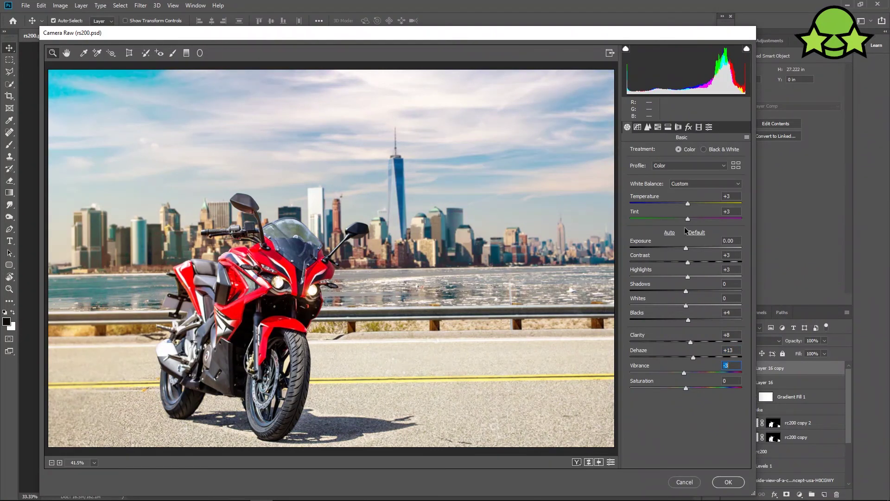
Fine-tune the Shadows value of the parametric tone curve
{"action": "left_click", "coordinate": [647, 128]}
{"action": "left_click", "coordinate": [637, 127]}
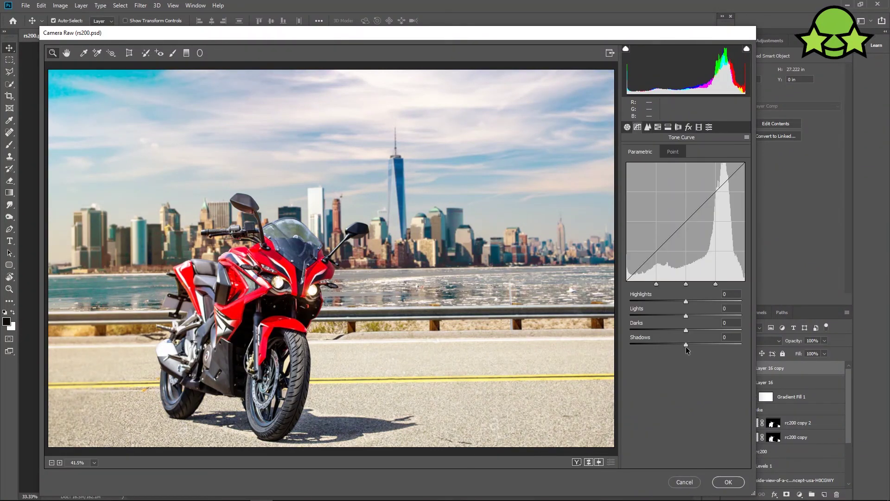
{"action": "mouse_move", "coordinate": [692, 345]}
{"action": "left_mouse_down"}
{"action": "mouse_move", "coordinate": [716, 350]}
{"action": "mouse_move", "coordinate": [668, 353]}
{"action": "mouse_move", "coordinate": [691, 356]}
{"action": "left_mouse_up"}
Set the saturation of the Reds to +100 in the HSL adjustments
{"action": "left_click", "coordinate": [648, 127]}
{"action": "left_click", "coordinate": [658, 127]}
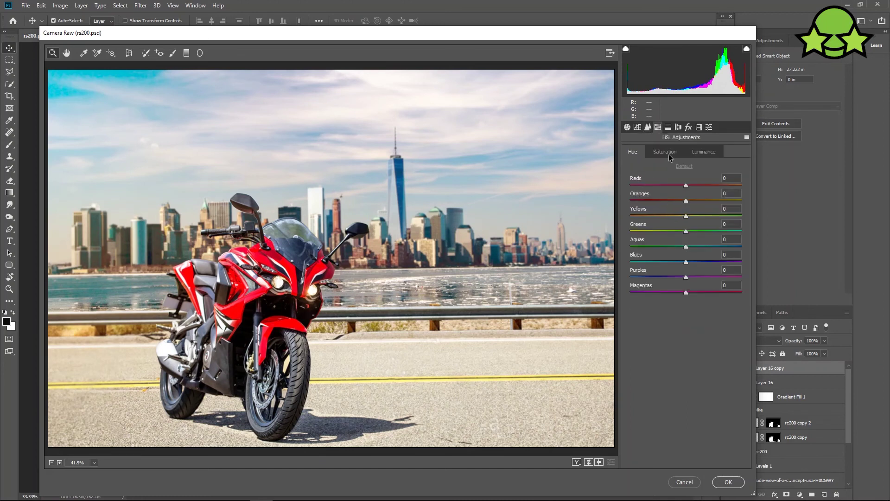
{"action": "left_click", "coordinate": [669, 154]}
{"action": "left_click_drag", "start_coordinate": [686, 185], "coordinate": [745, 194]}
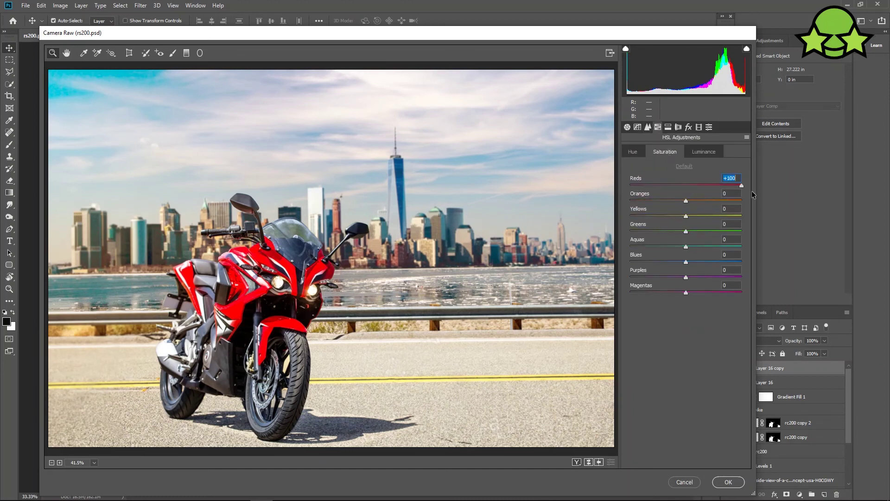
Set the HSL luminance of the Reds to +9 and slightly darken the Blues to about -3
{"action": "left_click", "coordinate": [698, 152]}
{"action": "mouse_move", "coordinate": [686, 185]}
{"action": "left_mouse_down"}
{"action": "mouse_move", "coordinate": [719, 186]}
{"action": "mouse_move", "coordinate": [691, 189]}
{"action": "left_mouse_up"}
{"action": "key", "text": "ctrl+minus"}
{"action": "double_click", "coordinate": [721, 187]}
{"action": "left_click_drag", "start_coordinate": [681, 264], "coordinate": [686, 281]}
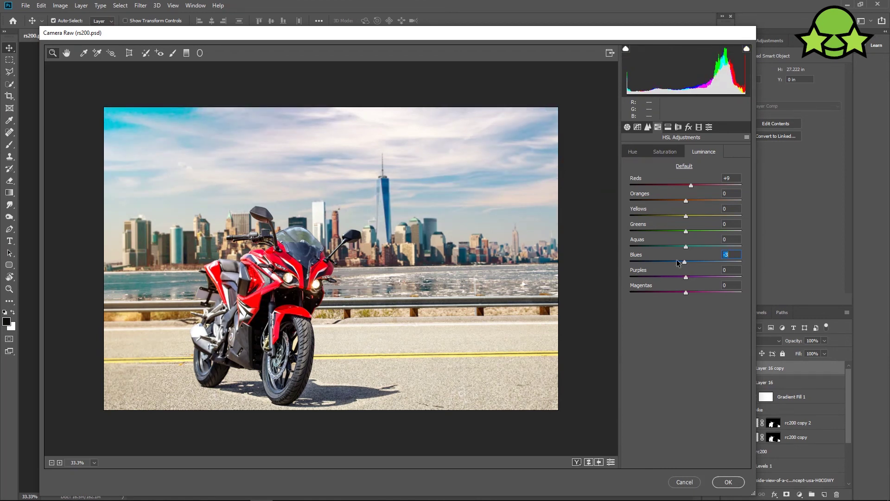
{"action": "mouse_move", "coordinate": [688, 246]}
{"action": "left_mouse_down"}
{"action": "mouse_move", "coordinate": [672, 257]}
{"action": "mouse_move", "coordinate": [682, 261]}
{"action": "left_mouse_up"}
Apply split toning with hue 62 and saturation 5 for the highlights and hue 47 and saturation 5 for the shadows
{"action": "left_click", "coordinate": [666, 129]}
{"action": "mouse_move", "coordinate": [633, 180]}
{"action": "left_mouse_down"}
{"action": "mouse_move", "coordinate": [651, 168]}
{"action": "mouse_move", "coordinate": [638, 185]}
{"action": "left_mouse_up"}
{"action": "left_click_drag", "start_coordinate": [630, 251], "coordinate": [647, 235]}
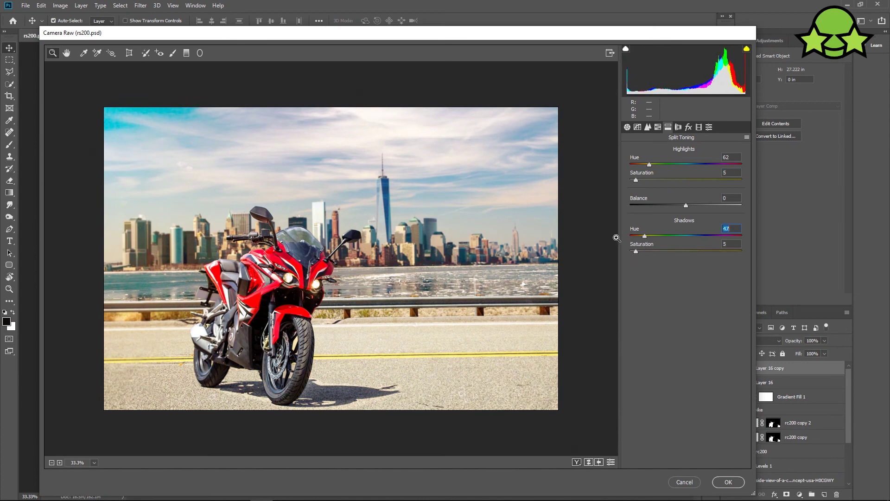
Add film grain with an amount of 8 to the image
{"action": "left_click", "coordinate": [678, 127]}
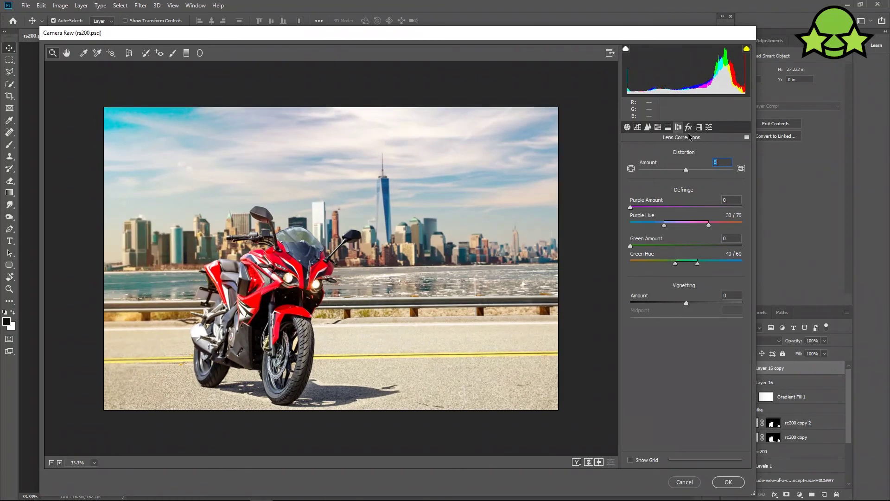
{"action": "left_click", "coordinate": [690, 128]}
{"action": "left_click_drag", "start_coordinate": [640, 170], "coordinate": [642, 170]}
{"action": "scroll", "coordinate": [568, 226], "scroll_direction": "up", "scroll_amount": 4}
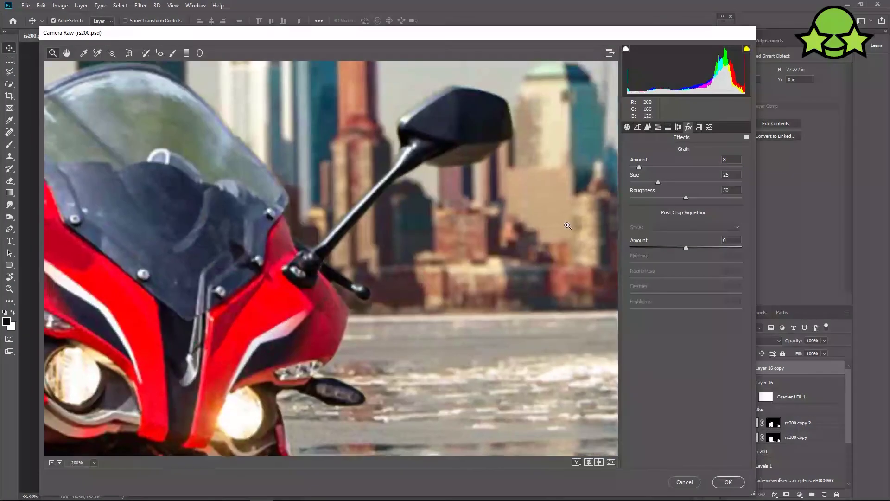
{"action": "double_click", "coordinate": [640, 167]}
{"action": "left_click_drag", "start_coordinate": [633, 166], "coordinate": [640, 170]}
Set the post-crop vignetting amount to -28 and apply the Camera Raw Filter
{"action": "key", "text": "ctrl+0"}
{"action": "left_click_drag", "start_coordinate": [686, 248], "coordinate": [669, 255]}
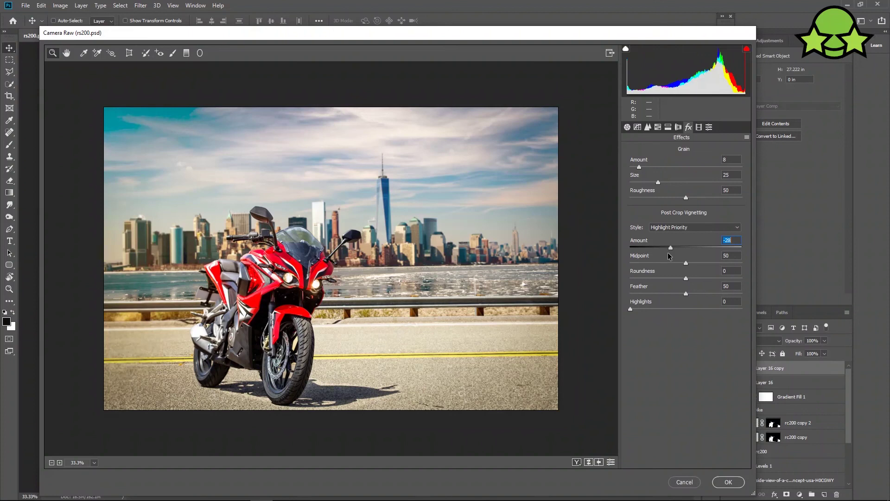
{"action": "left_click", "coordinate": [699, 127]}
{"action": "left_click", "coordinate": [729, 482]}
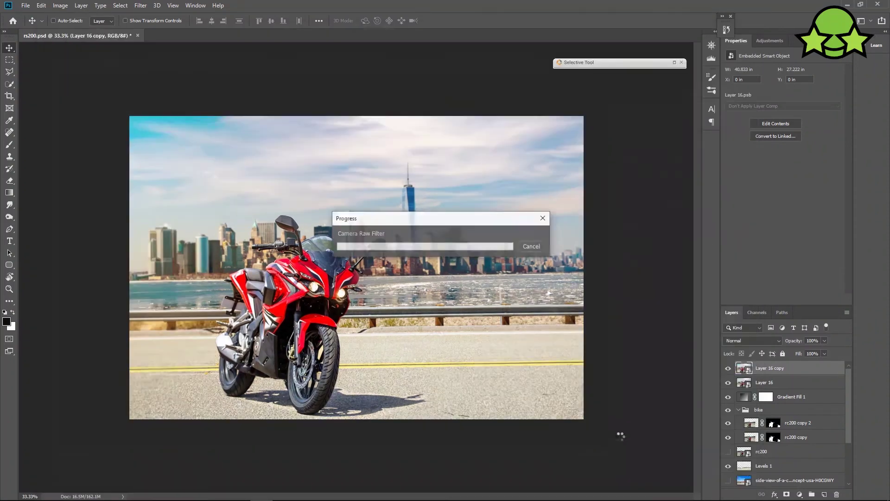